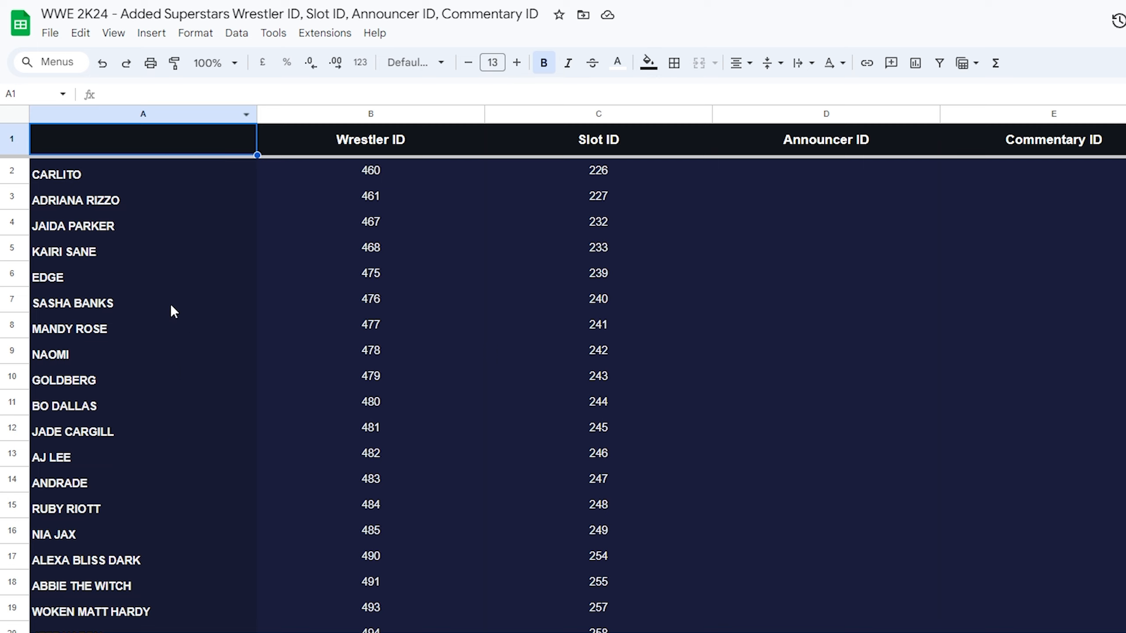
Enter DEAN AMBROSE as the superstar name for Wrestler ID 512 in cell A33.
drag(84, 173, 124, 613)
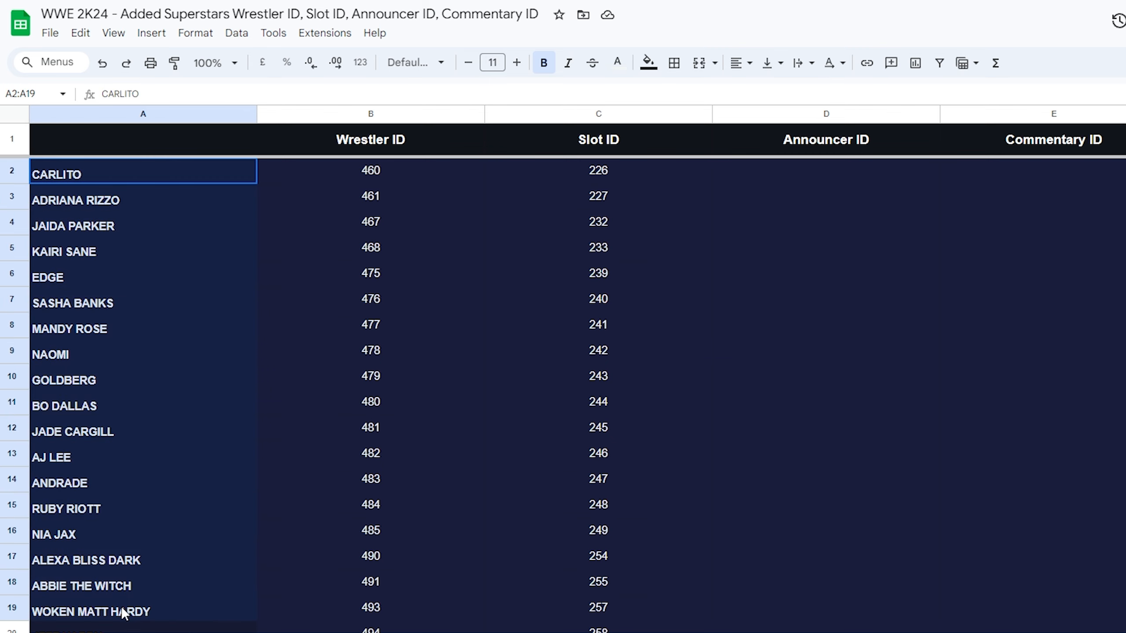
scroll(144, 498, down, 6)
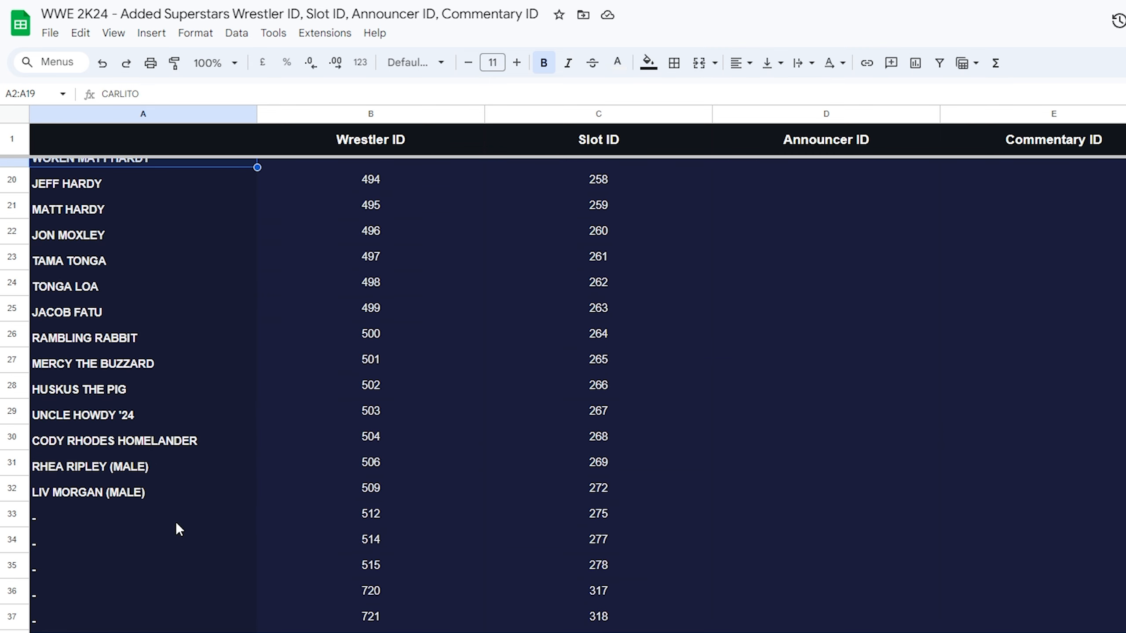
scroll(176, 523, down, 4)
scroll(118, 399, down, 7)
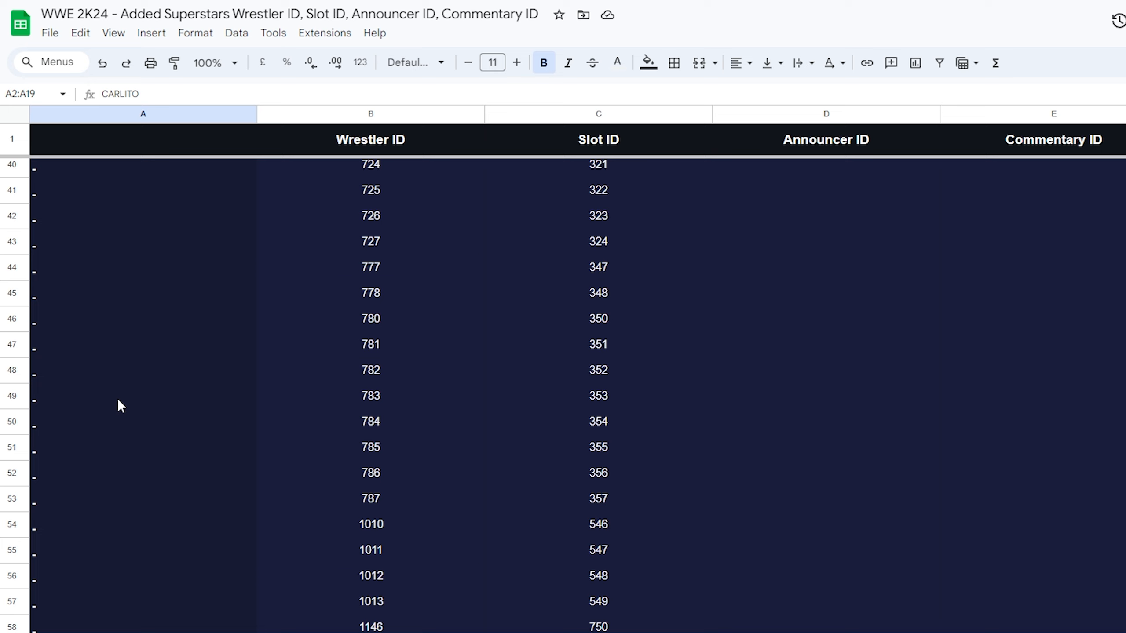
scroll(134, 495, up, 9)
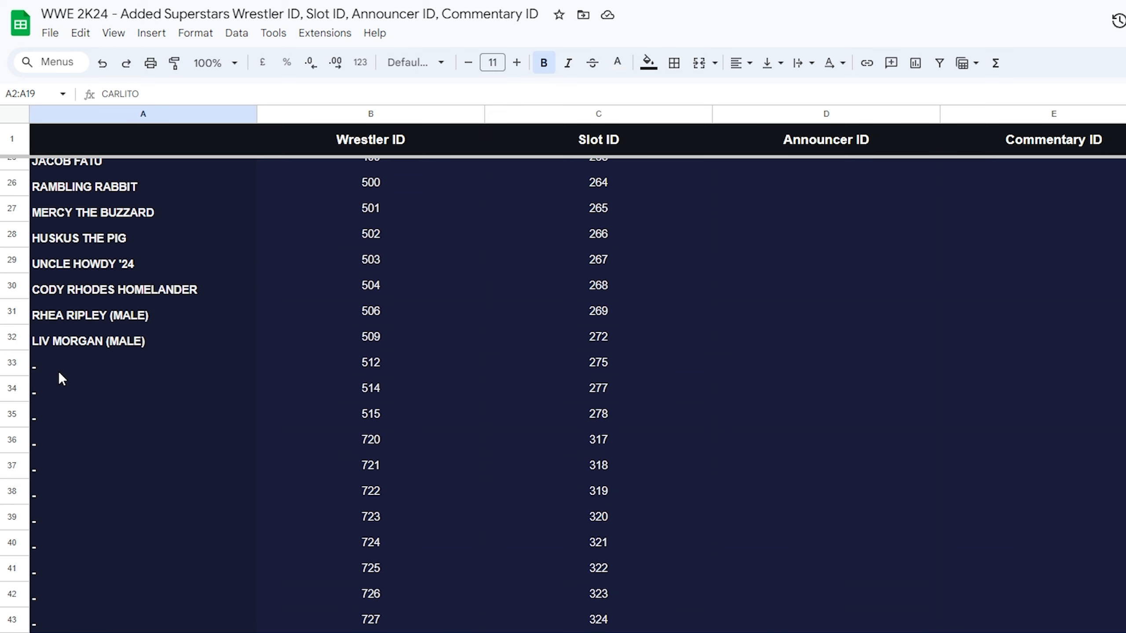
click(62, 375)
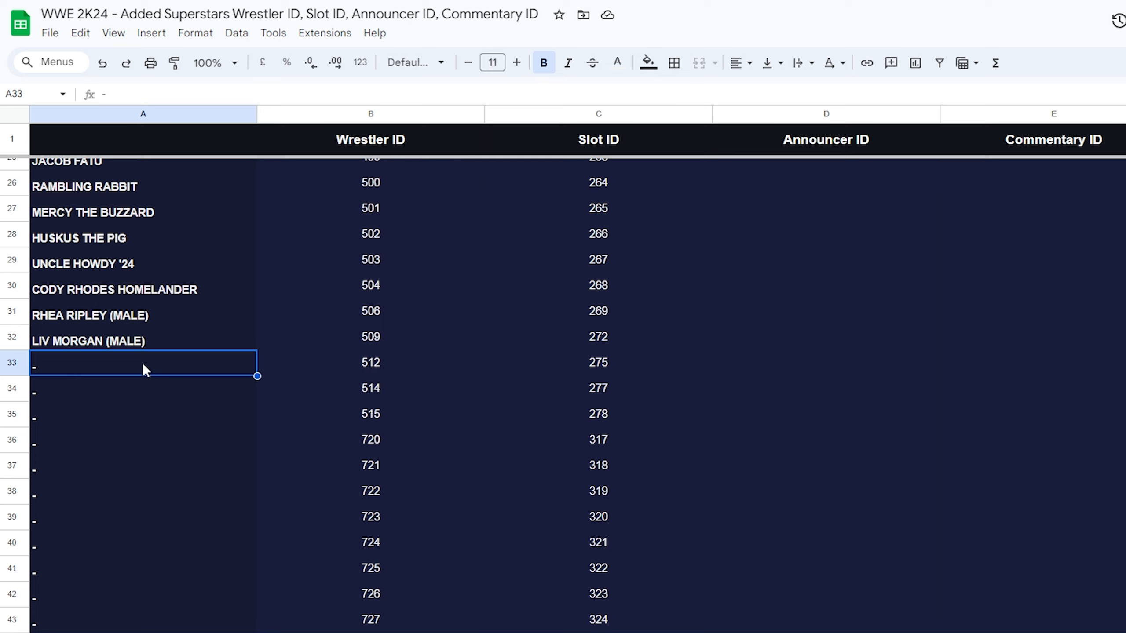
click(121, 439)
click(102, 368)
text(DEAN AMB)
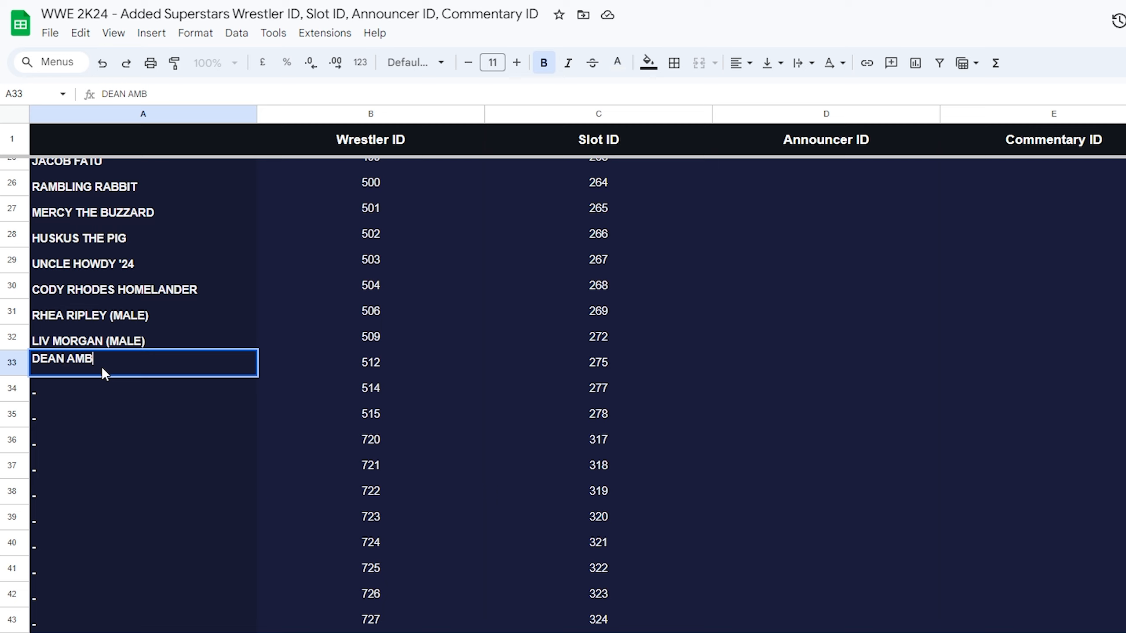
text(ROSE)
key(Return)
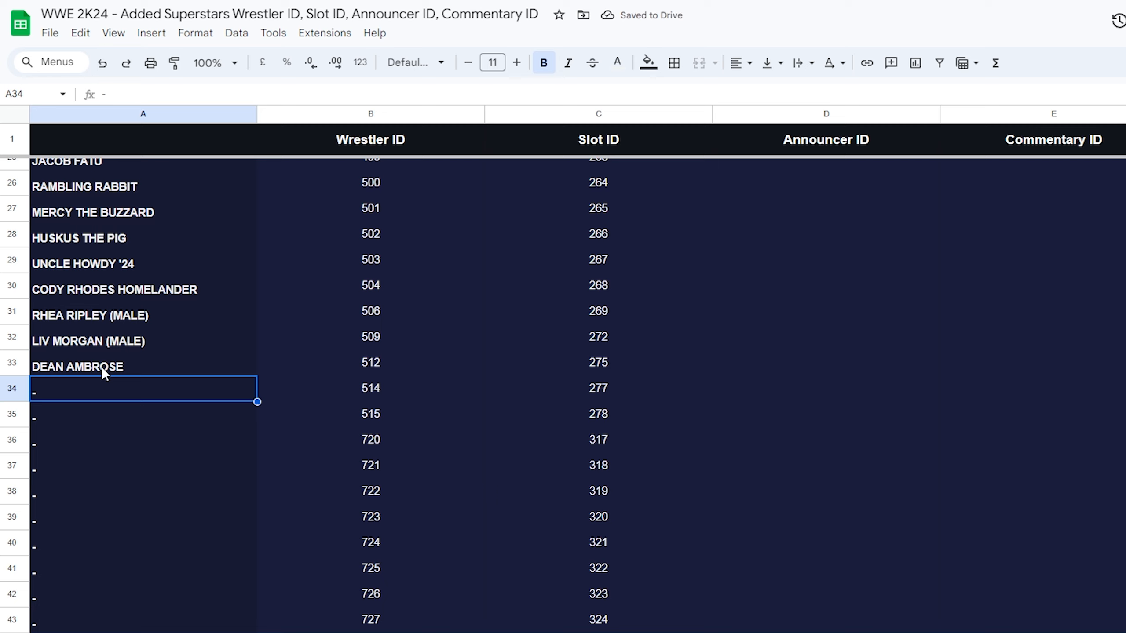
click(102, 366)
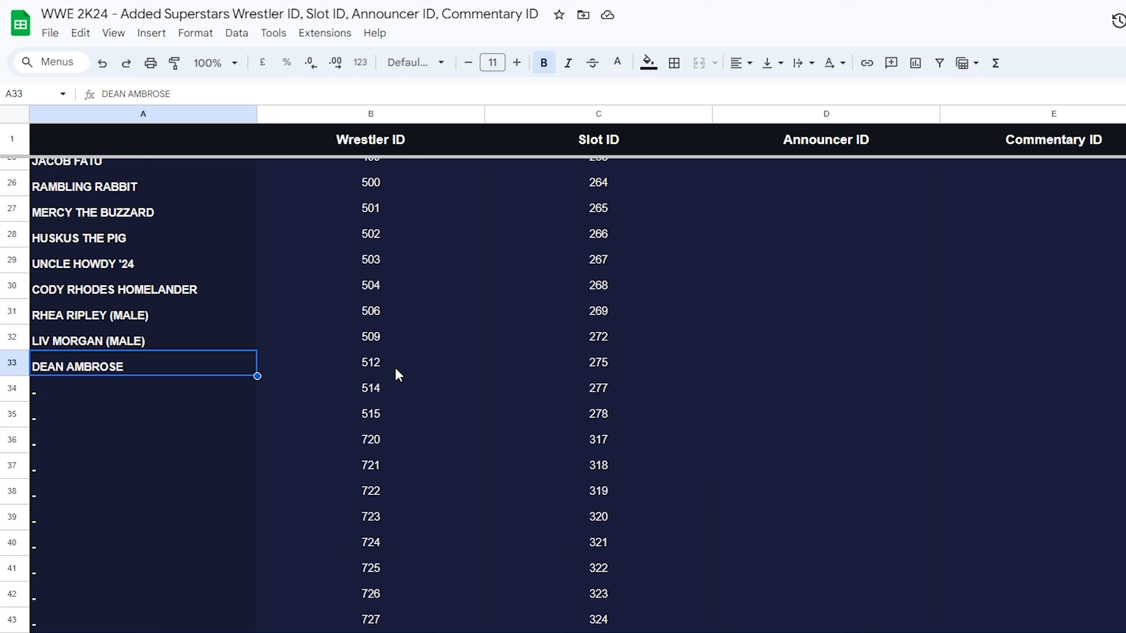
click(377, 365)
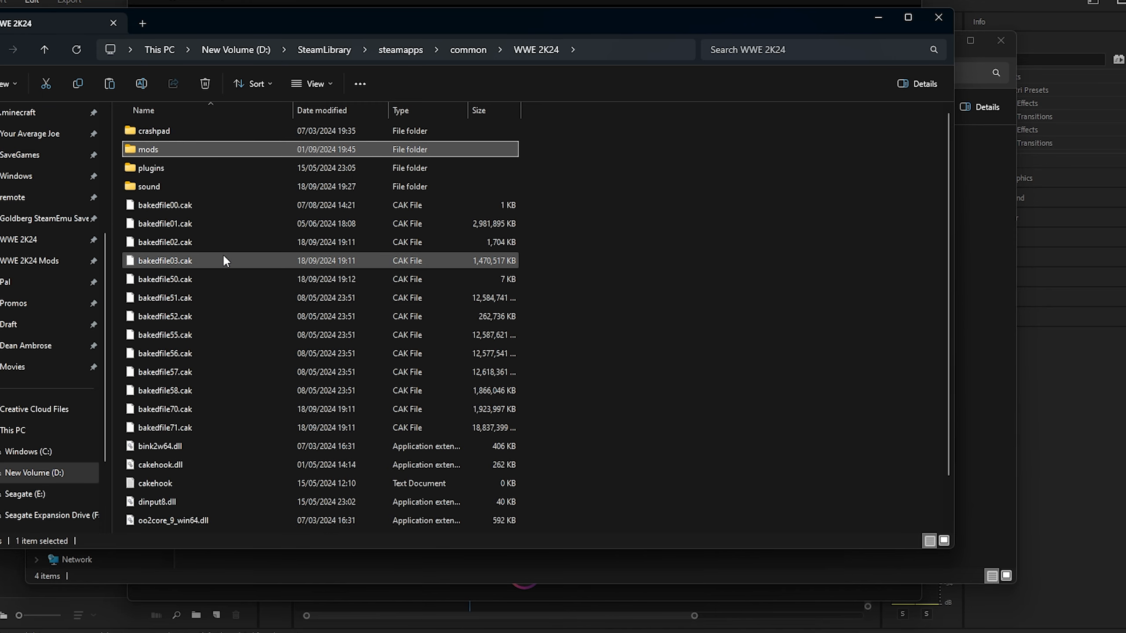
Switch to File Explorer, open mods\Baked\GFX\Movies\titantron inside the WWE 2K24 folder and select ent_0460_0_0_3.
double_click(153, 146)
double_click(152, 130)
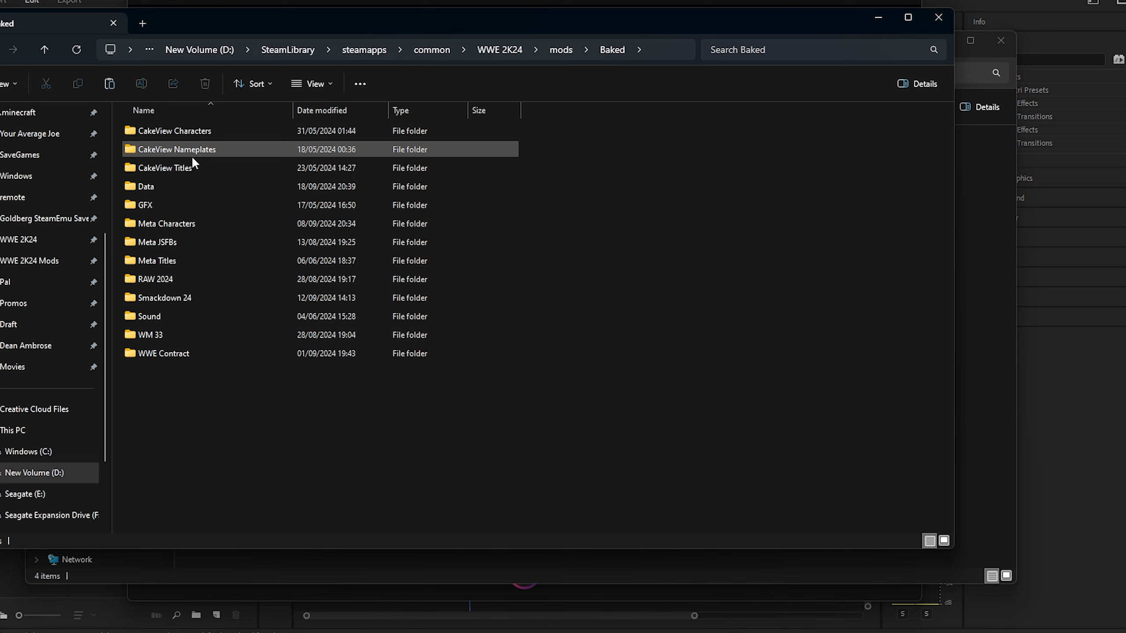
double_click(152, 204)
double_click(144, 131)
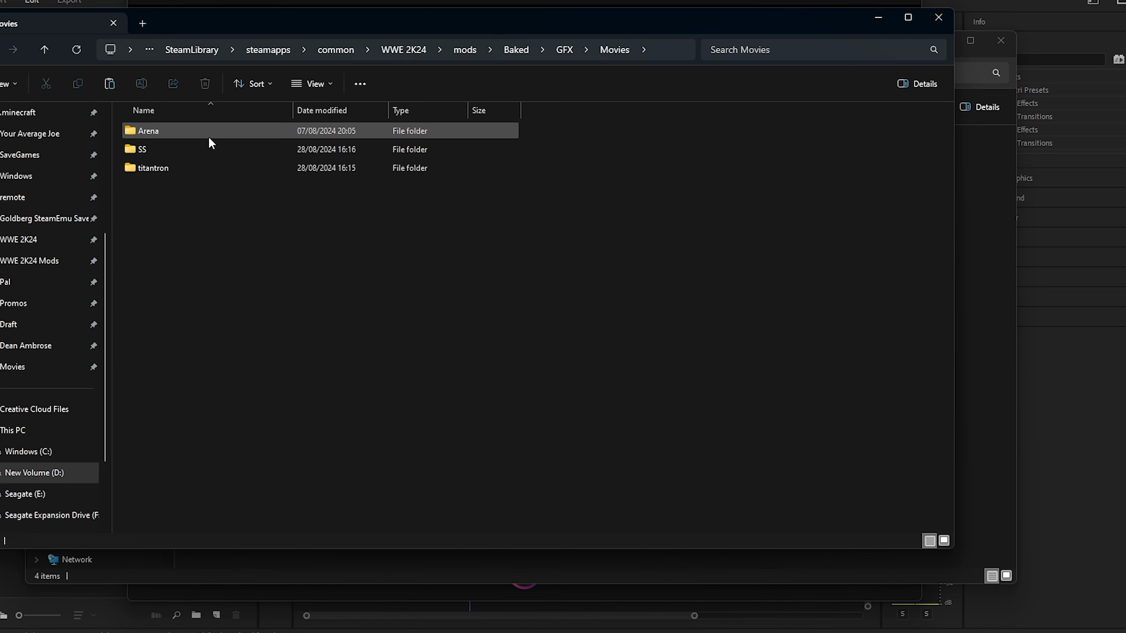
double_click(153, 167)
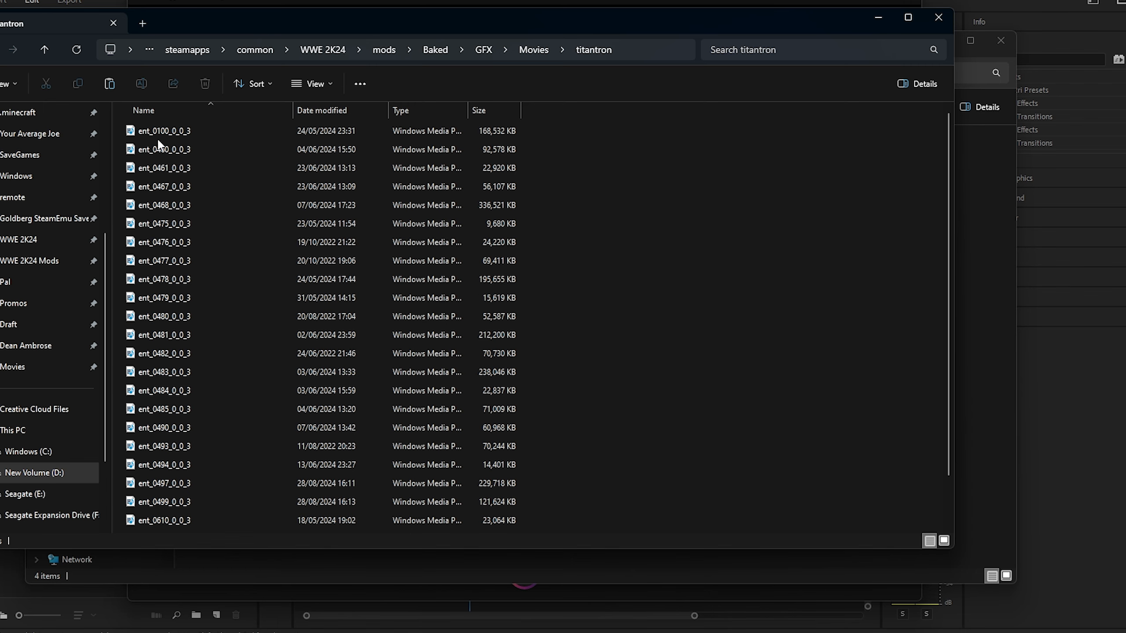
drag(202, 22, 290, 40)
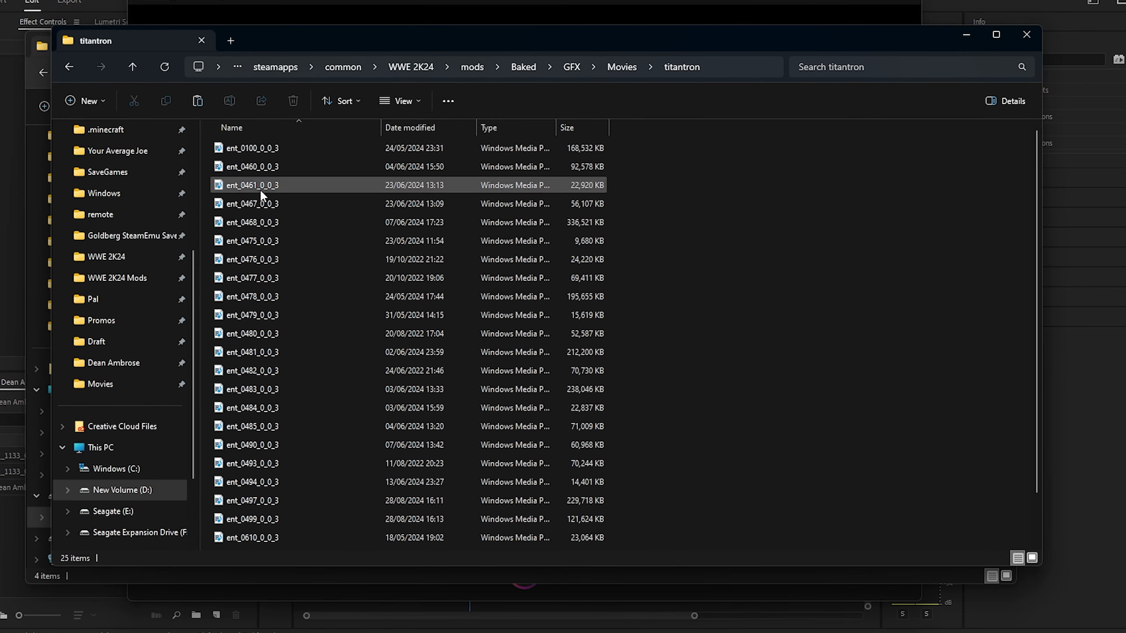
click(247, 167)
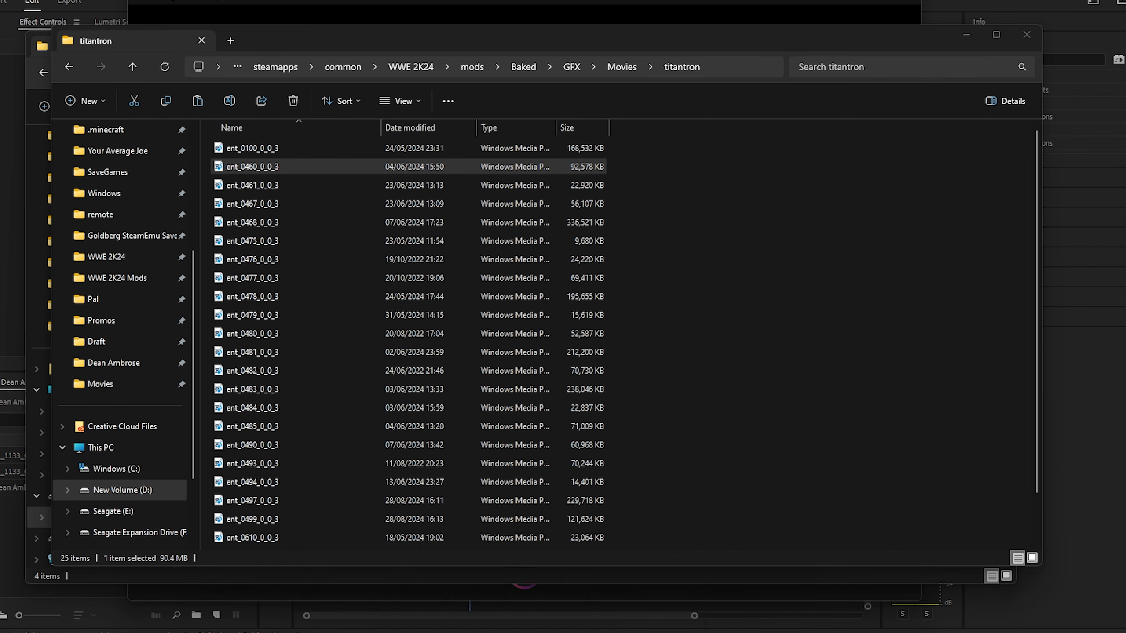
Check Carlito's Wrestler ID in the Google Sheets superstar list, then return to the titantron folder in File Explorer to compare the file names.
click(599, 586)
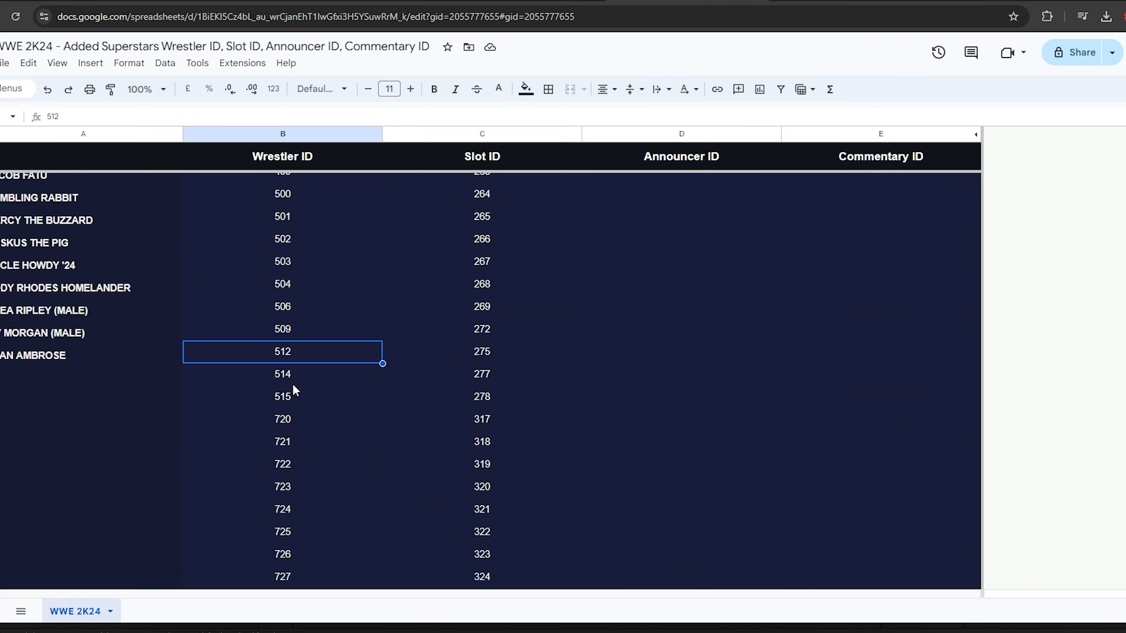
scroll(293, 386, up, 10)
click(35, 189)
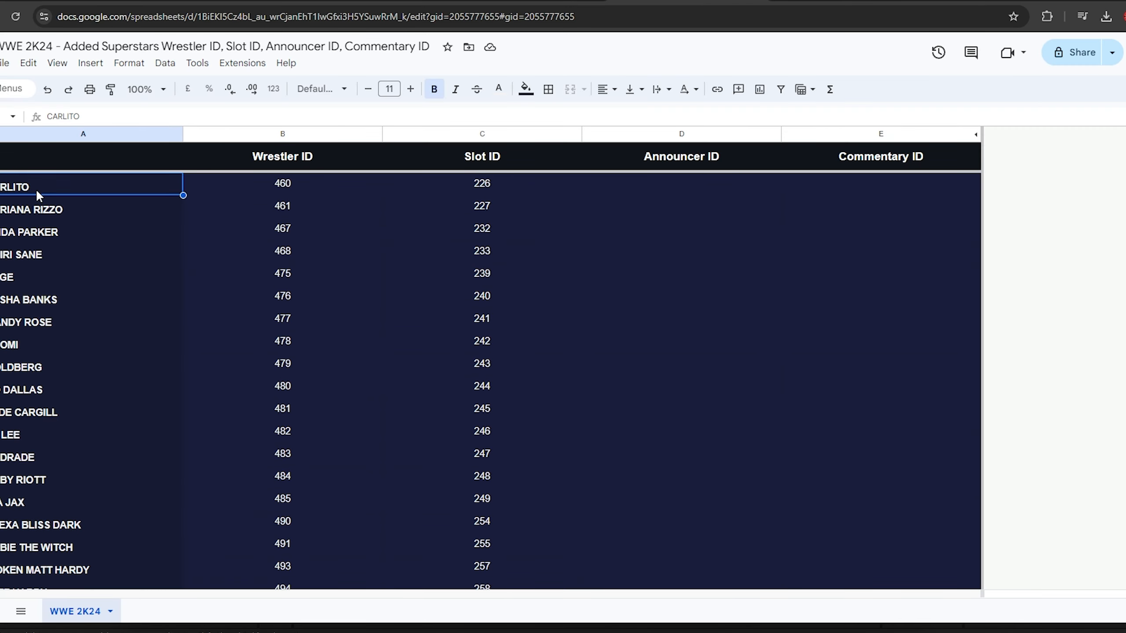
click(283, 184)
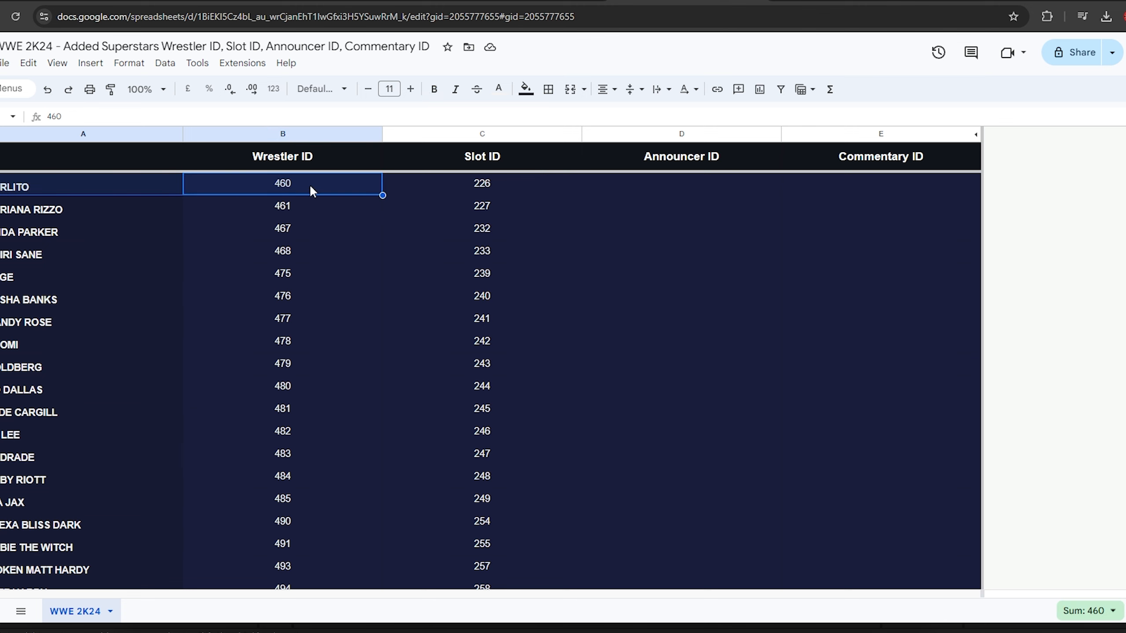
scroll(310, 329, down, 8)
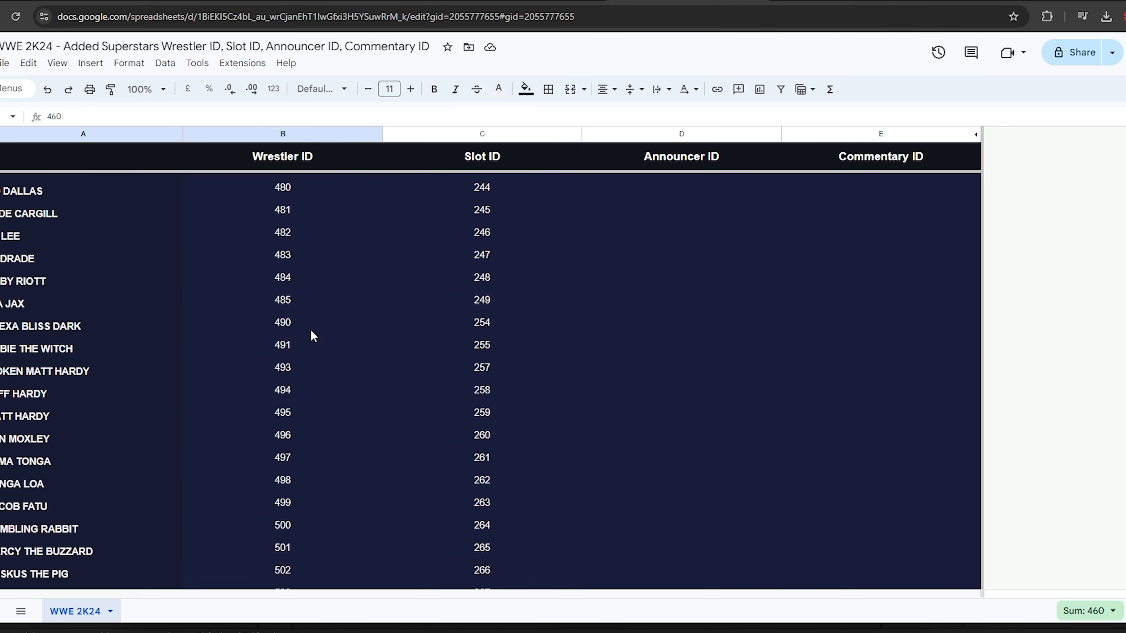
scroll(304, 352, down, 1)
click(510, 632)
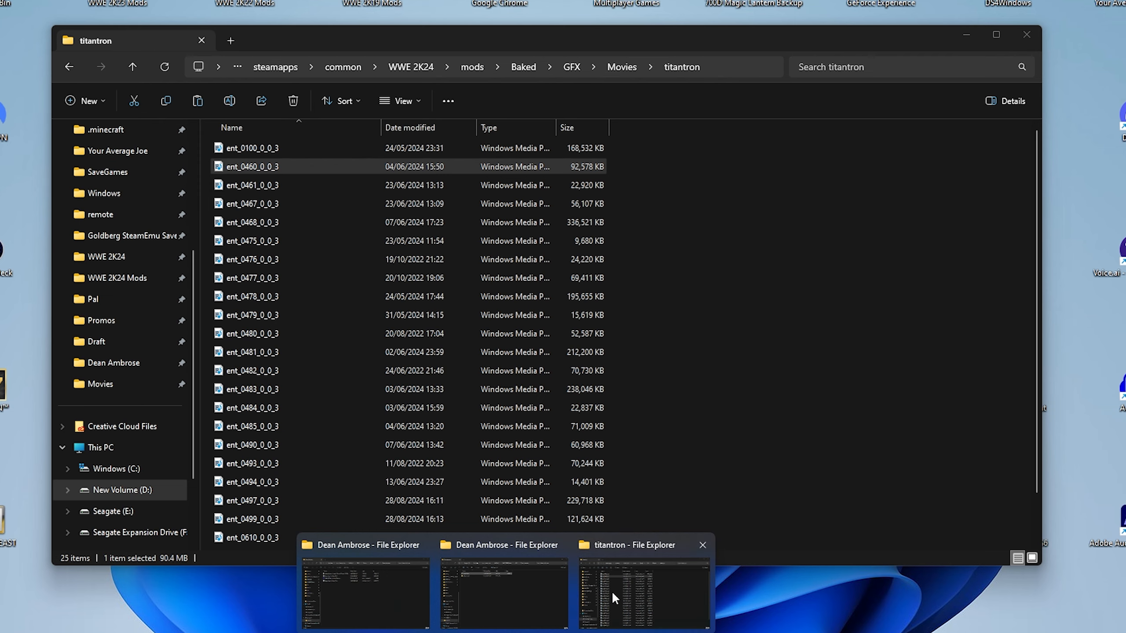
click(611, 592)
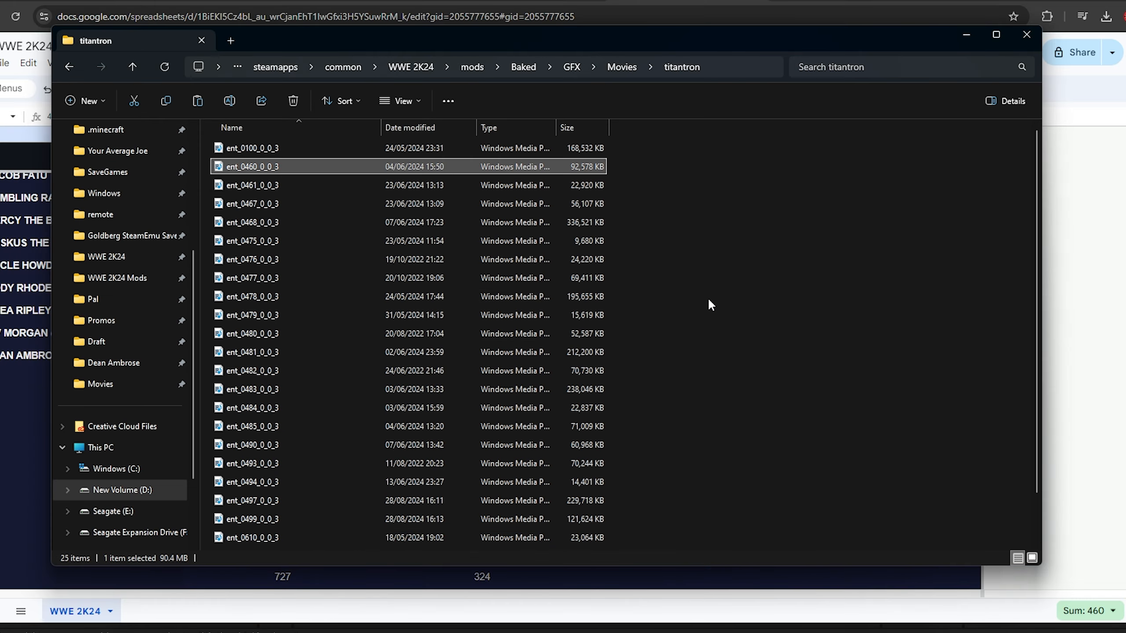
drag(302, 30, 623, 65)
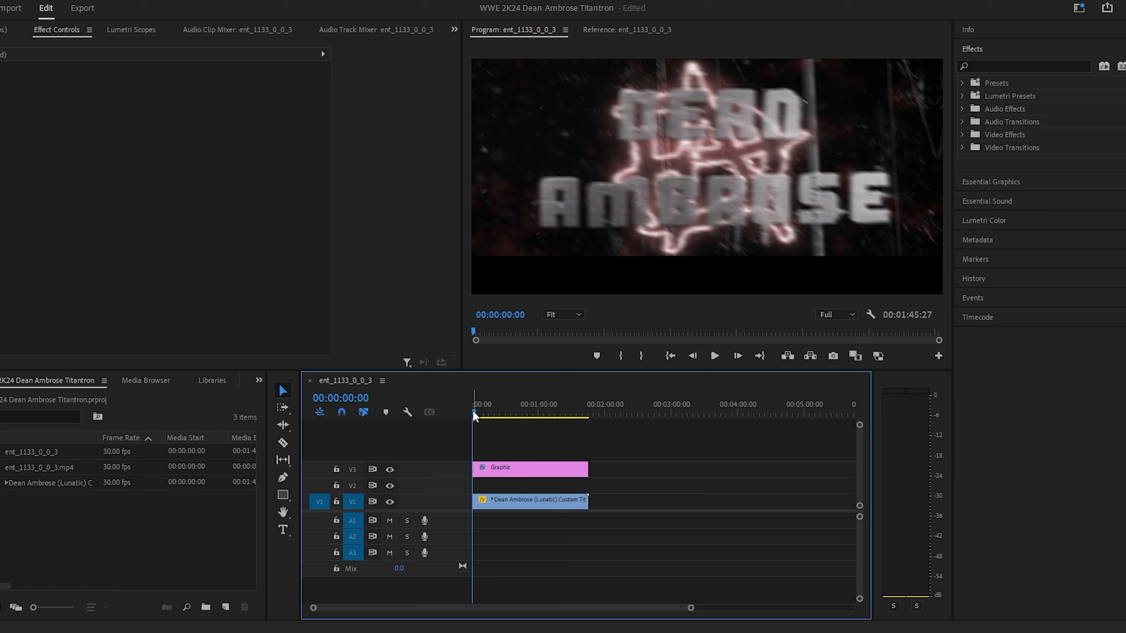
Switch from Premiere Pro to the Dean Ambrose folder in File Explorer, play the Custom Dean Ambrose Tron MP4 and pause it.
mouse_move(474, 414)
mouse_down()
mouse_move(534, 423)
mouse_move(464, 421)
mouse_up()
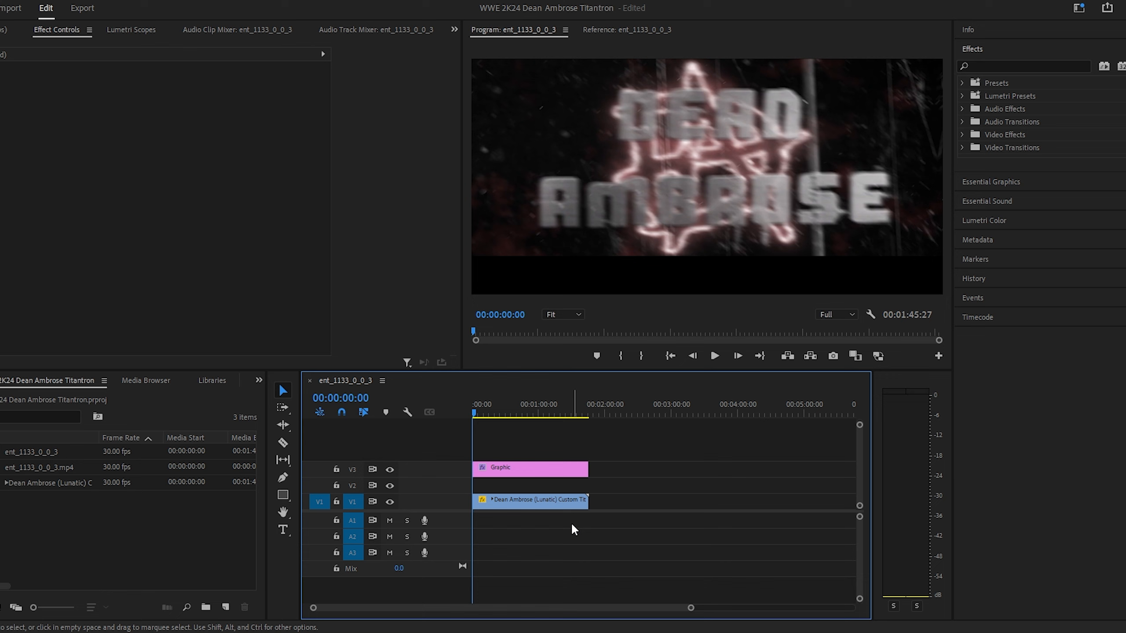
mouse_move(535, 632)
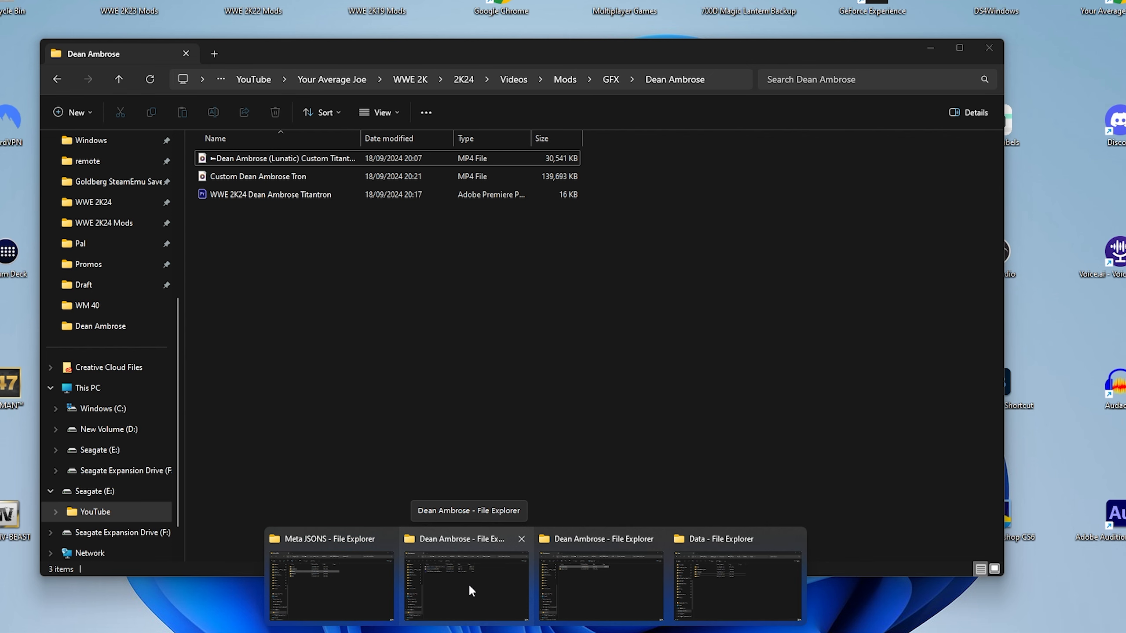
click(468, 578)
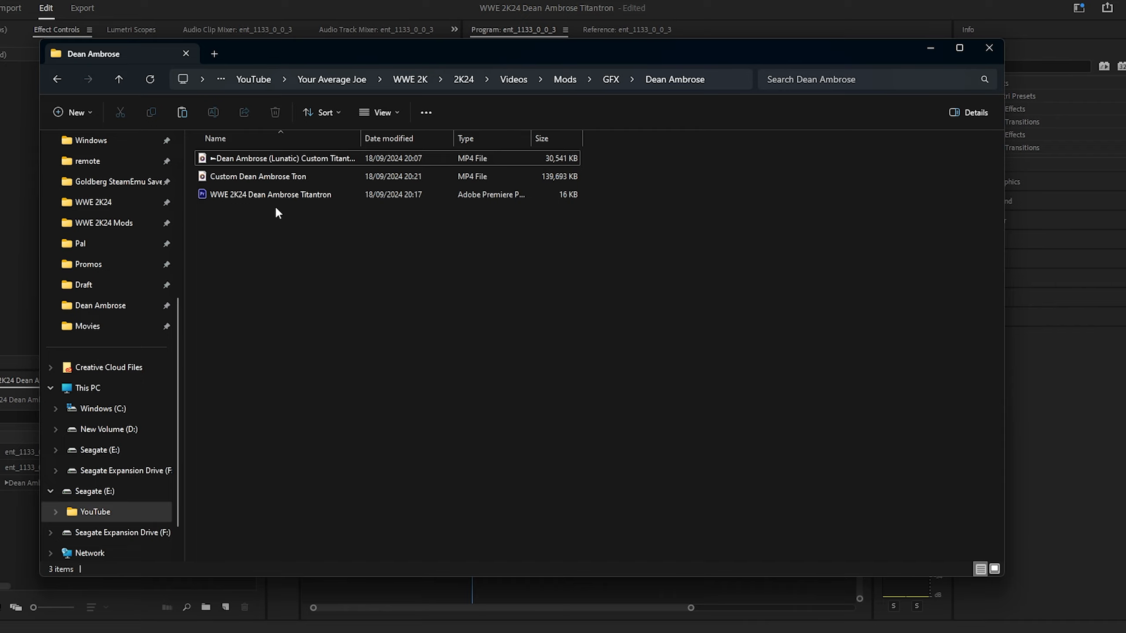
click(275, 182)
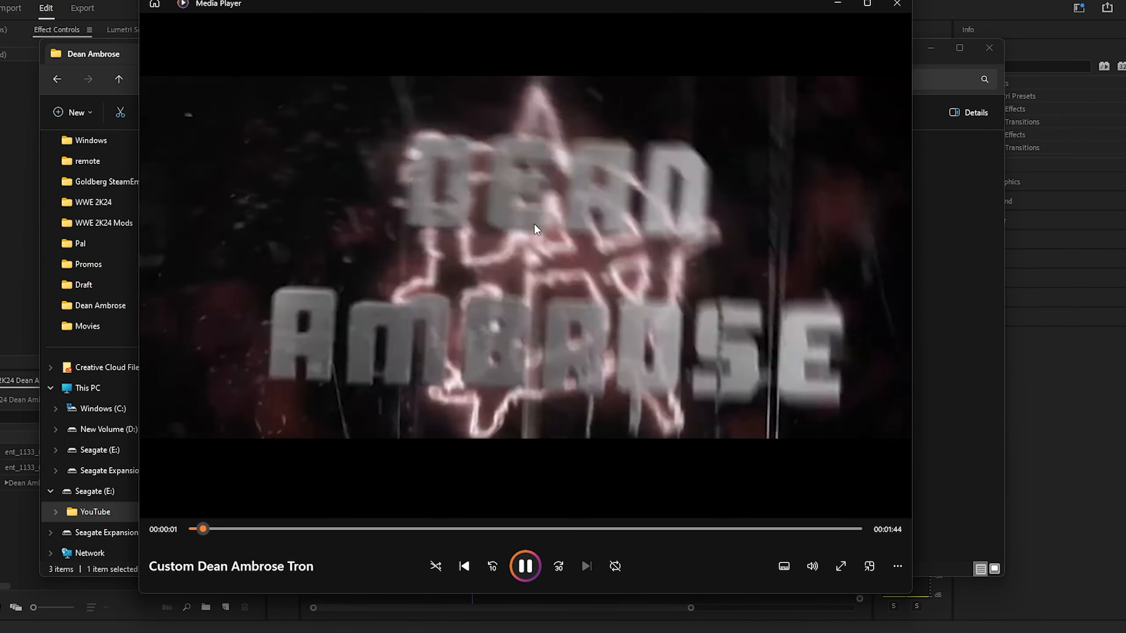
click(525, 566)
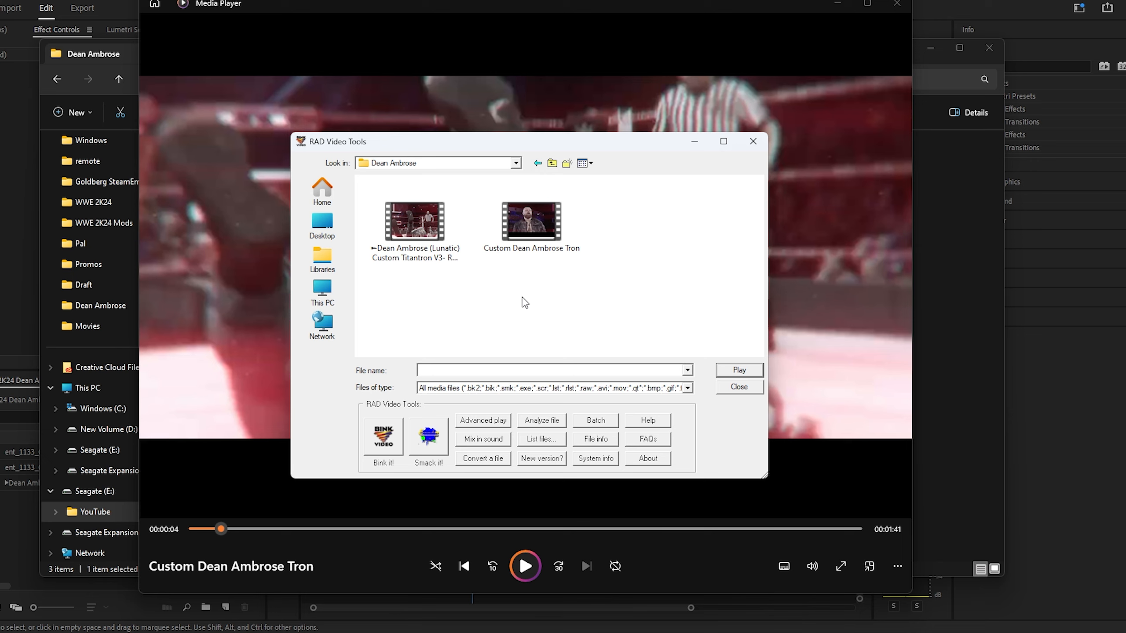
Convert Custom Dean Ambrose Tron.mp4 with the Bink compressor in RAD Video Tools, naming the output Custom Dean Ambrose Tron.bk2.
click(528, 223)
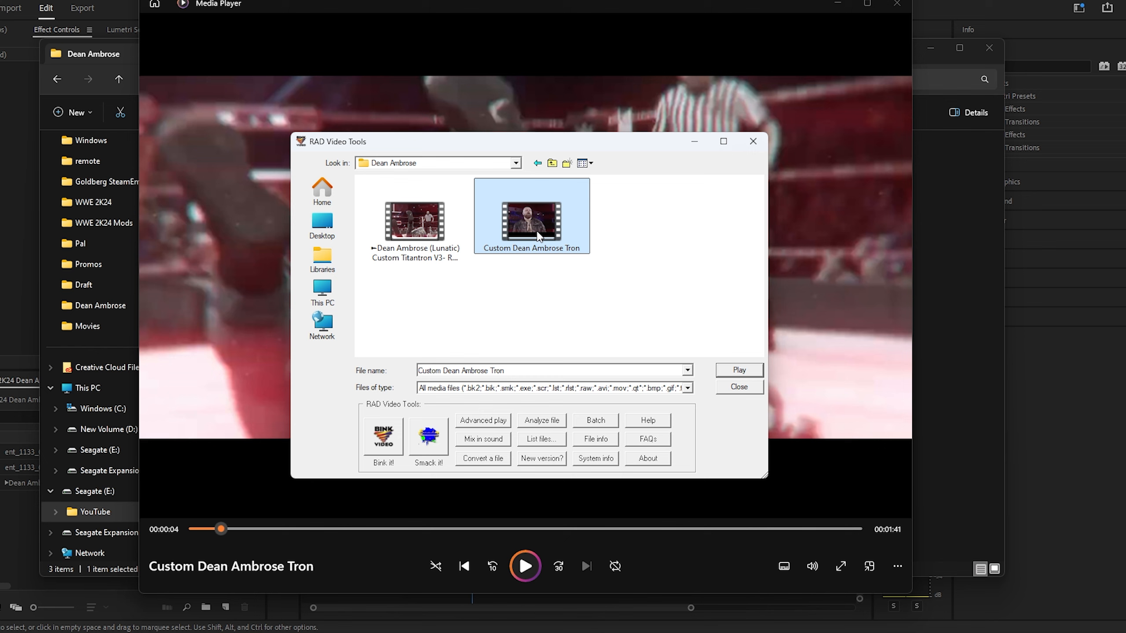
click(384, 443)
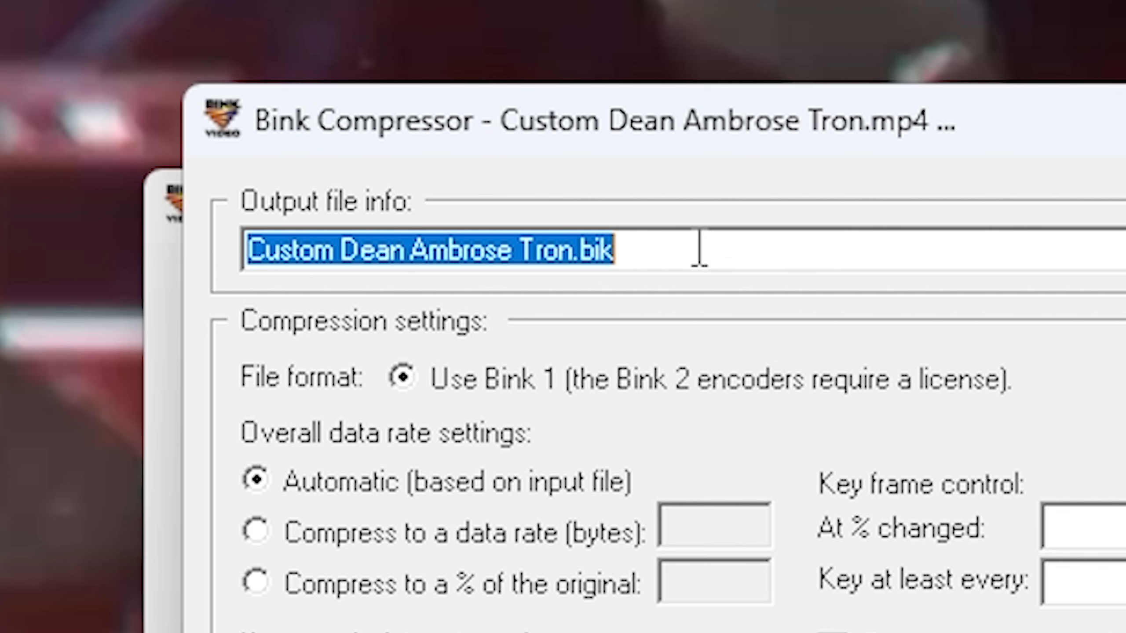
click(381, 149)
key(BackSpace)
key(BackSpace)
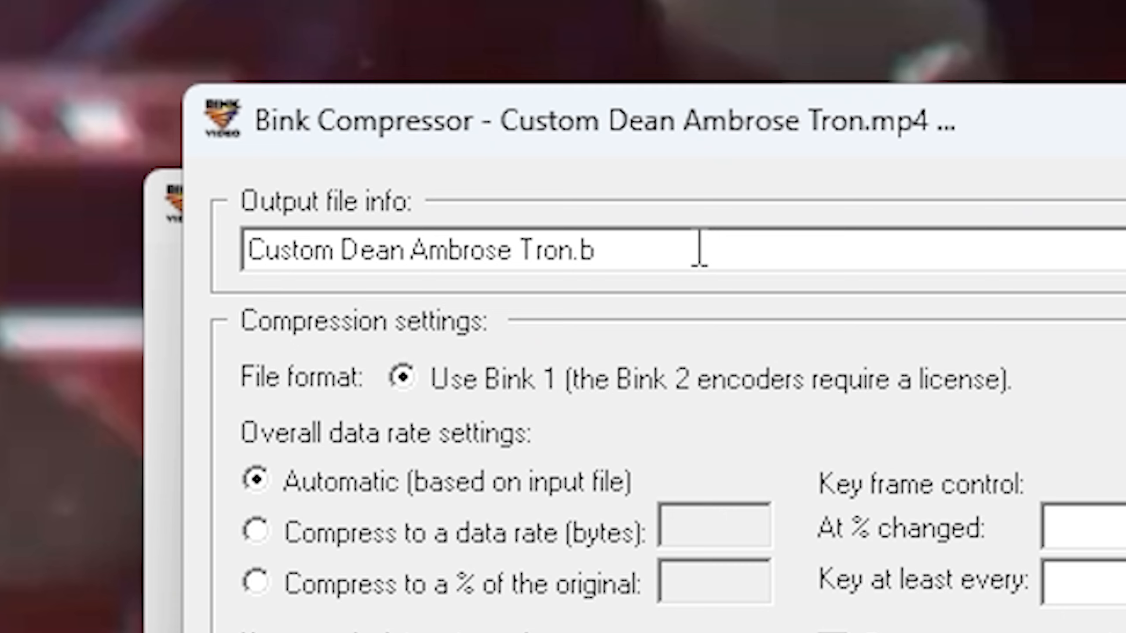
text(k2)
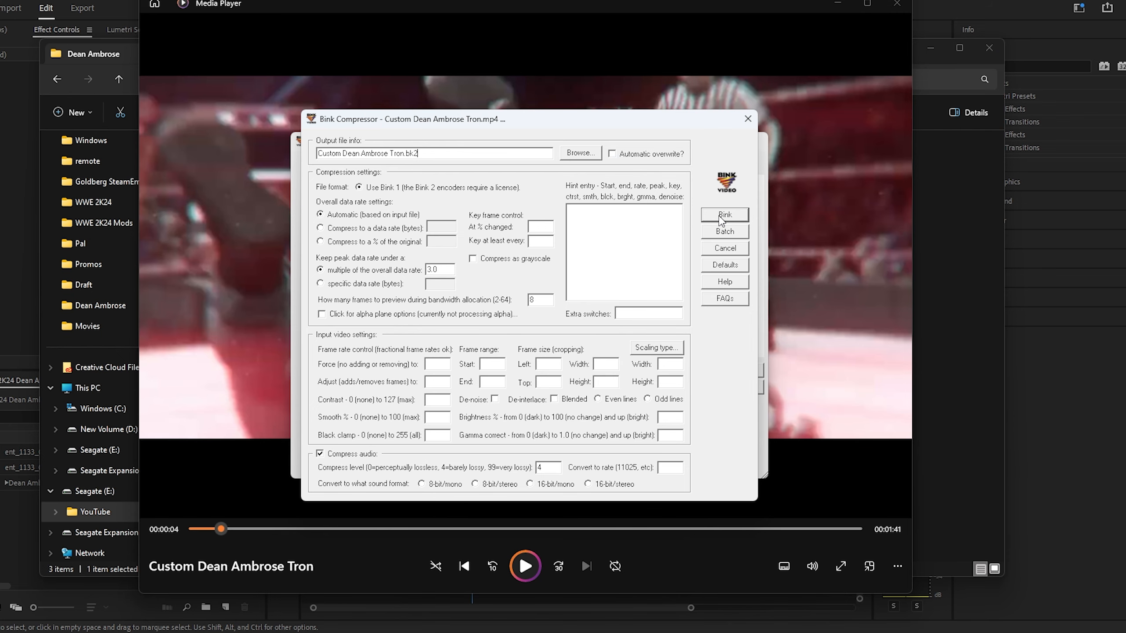
click(721, 217)
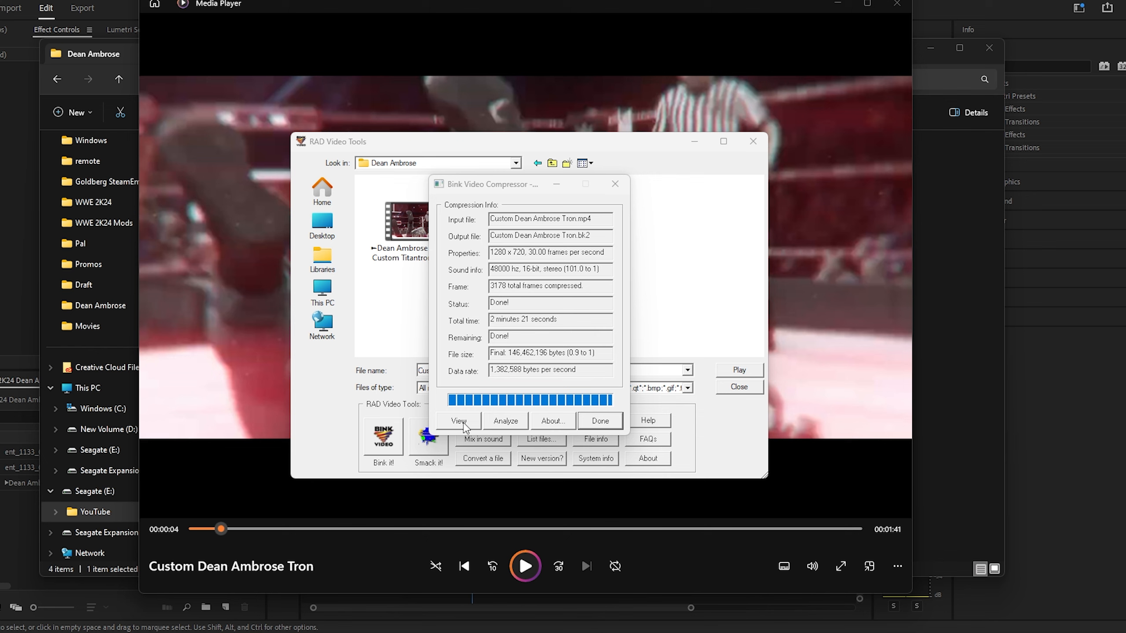
click(594, 421)
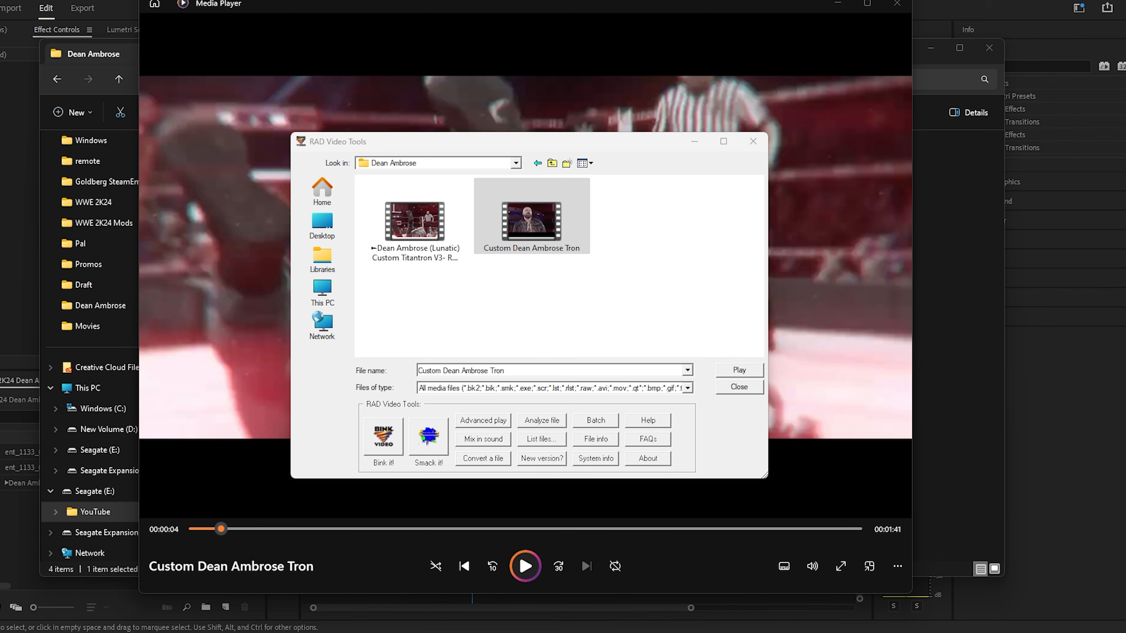
Switch to the Dean Ambrose folder in File Explorer and check the converted Custom Dean Ambrose Tron file's type in its properties.
mouse_move(507, 632)
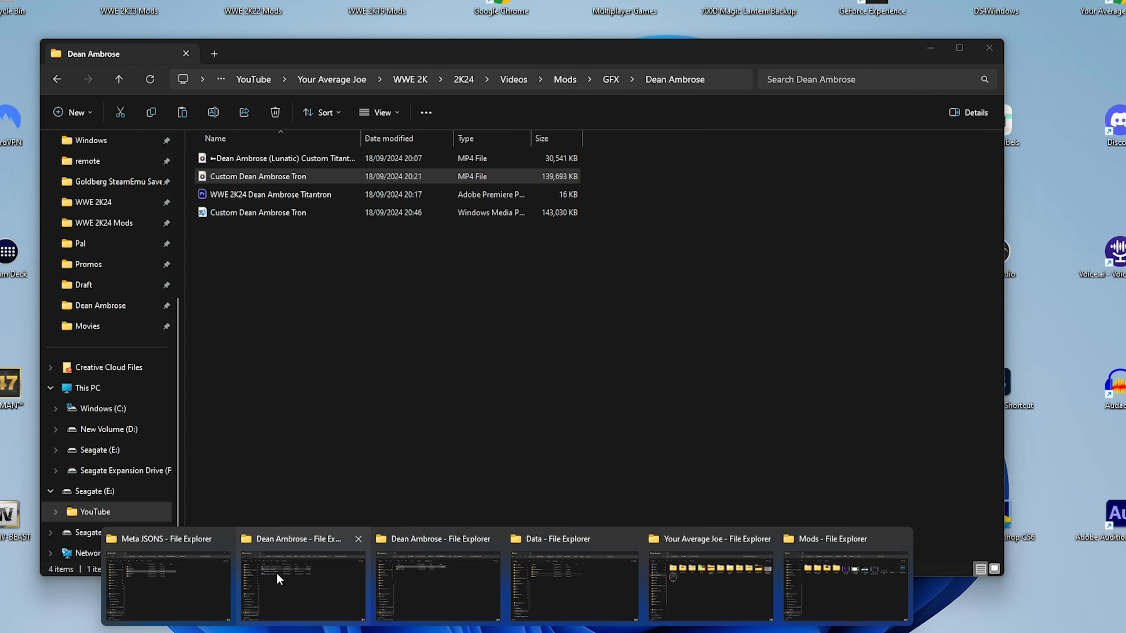
click(280, 575)
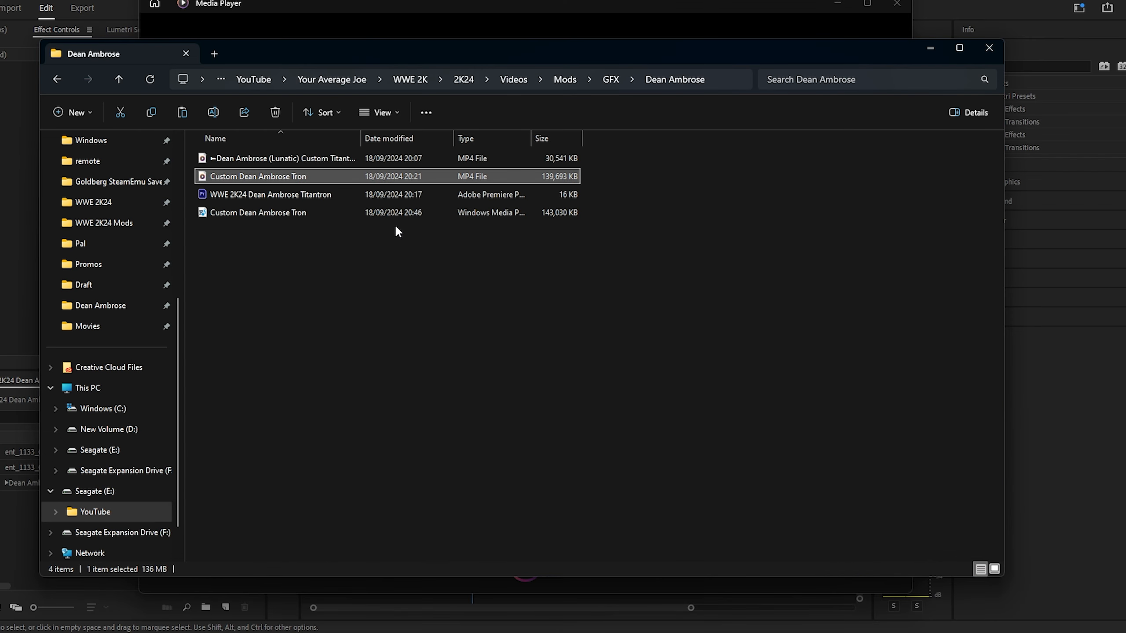
click(309, 214)
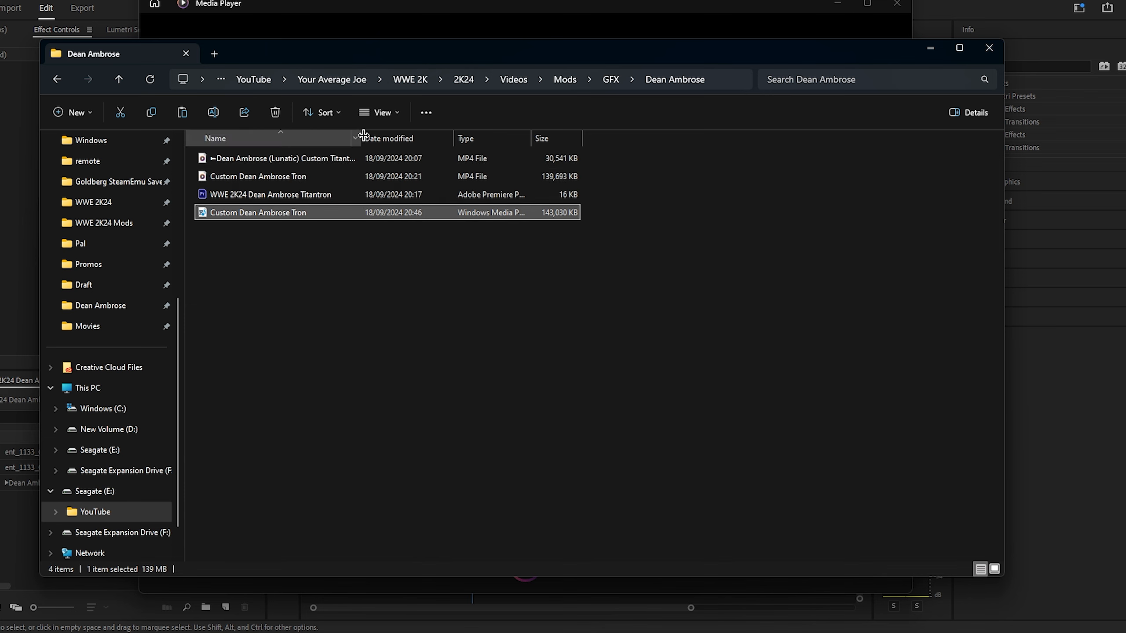
drag(361, 139, 401, 141)
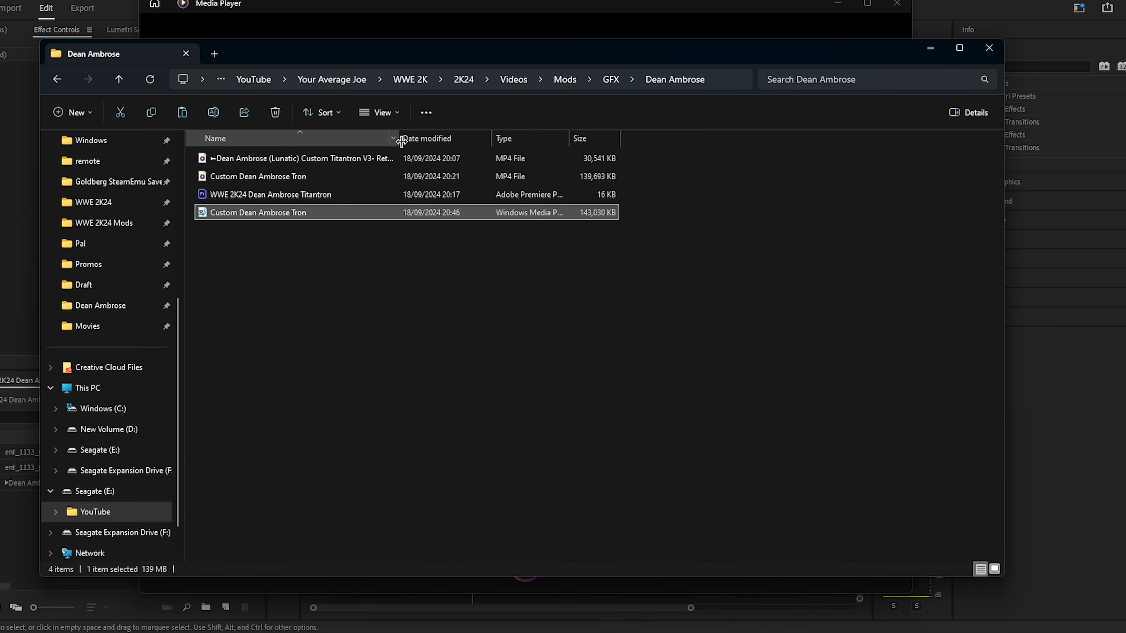
right_click(324, 209)
click(380, 405)
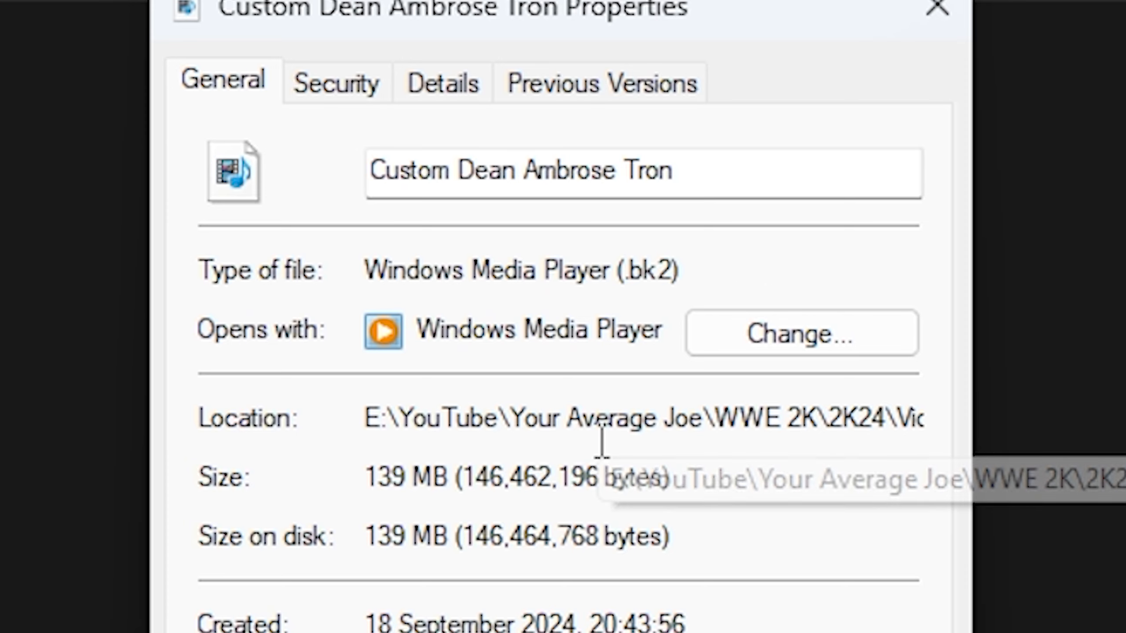
drag(689, 271, 440, 266)
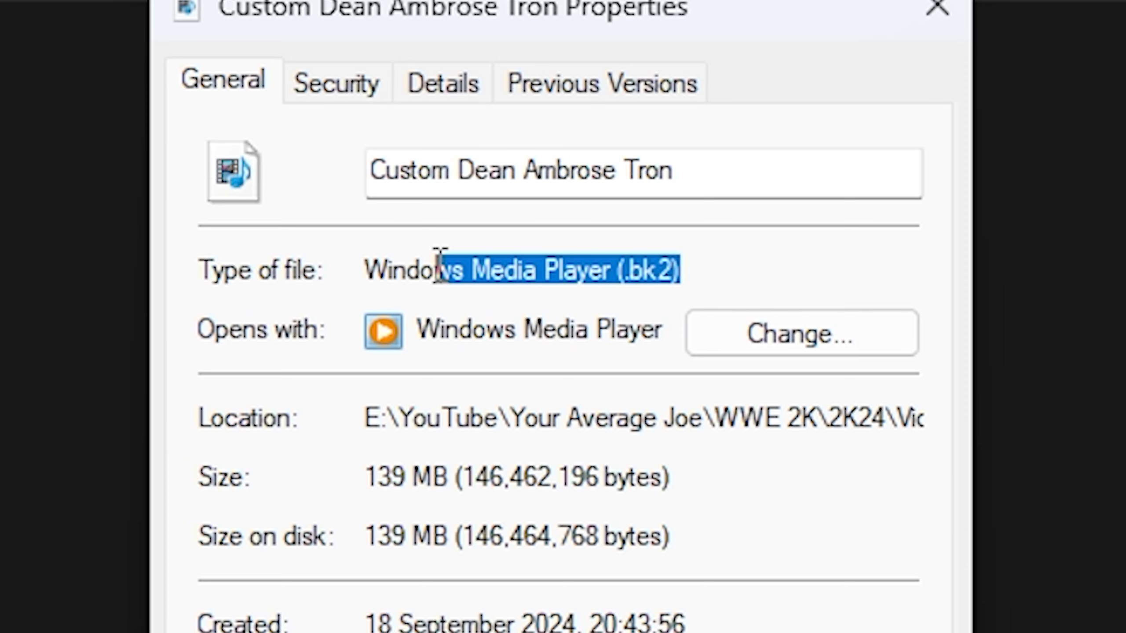
click(757, 259)
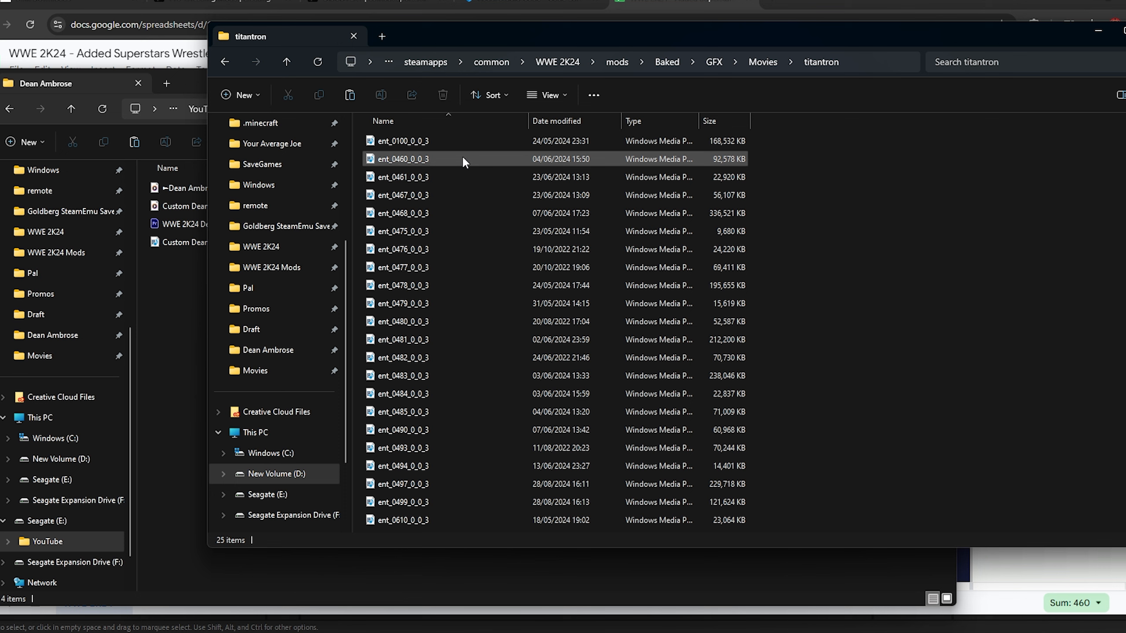
Copy the name of ent_0460_0_0_3 from the titantron folder and rename the converted Dean Ambrose Bink file as ent_0512_0_0_3.
click(421, 158)
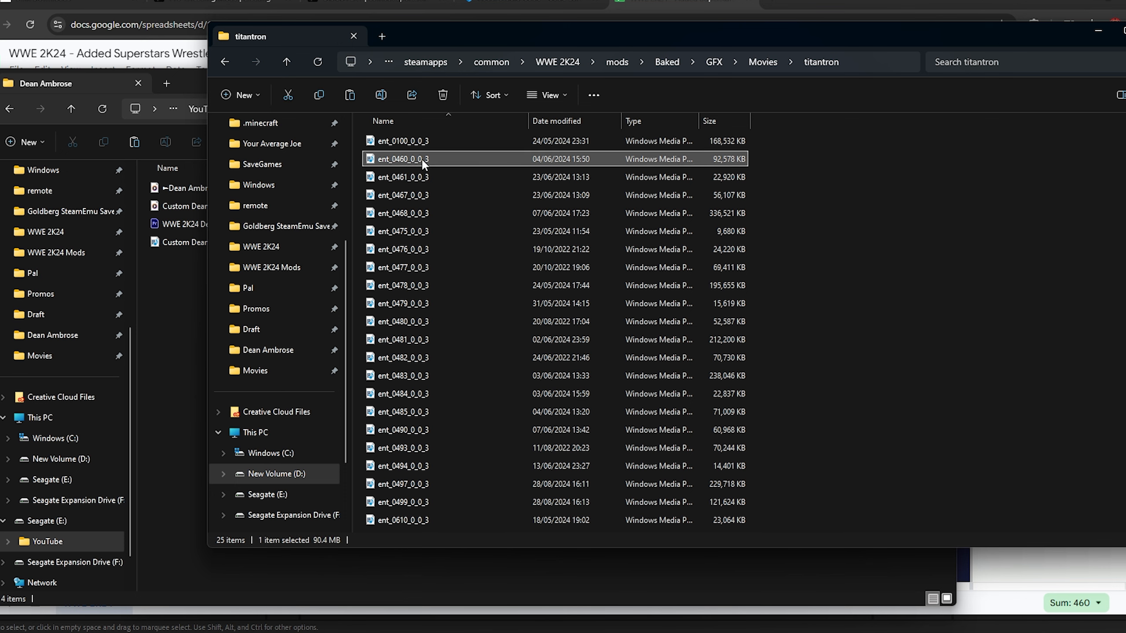
click(384, 92)
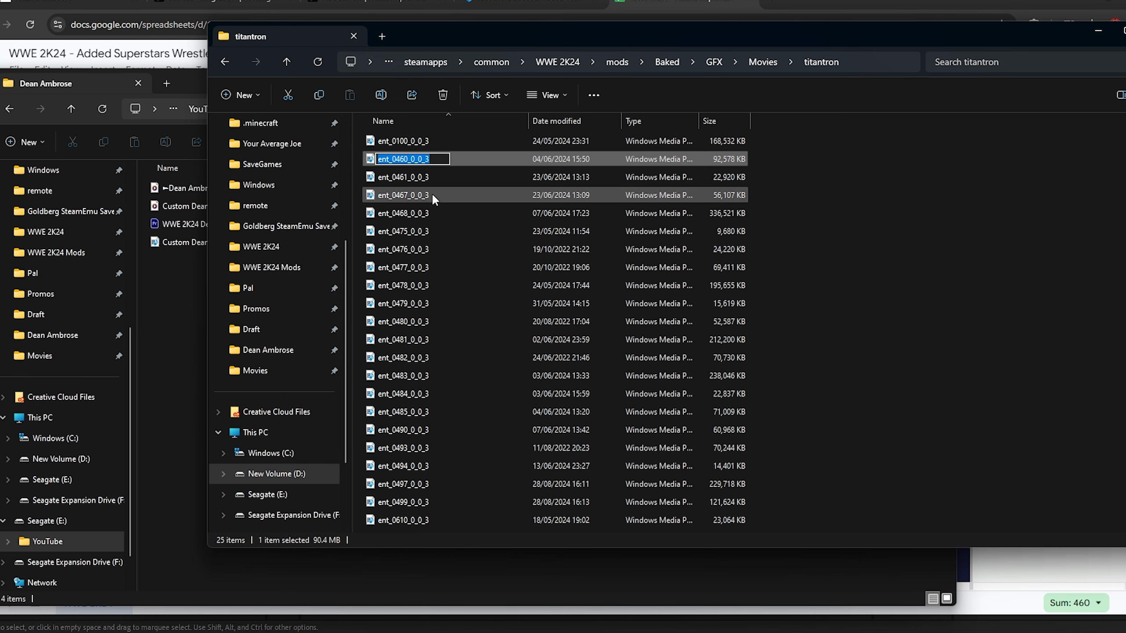
click(169, 321)
click(193, 244)
click(167, 140)
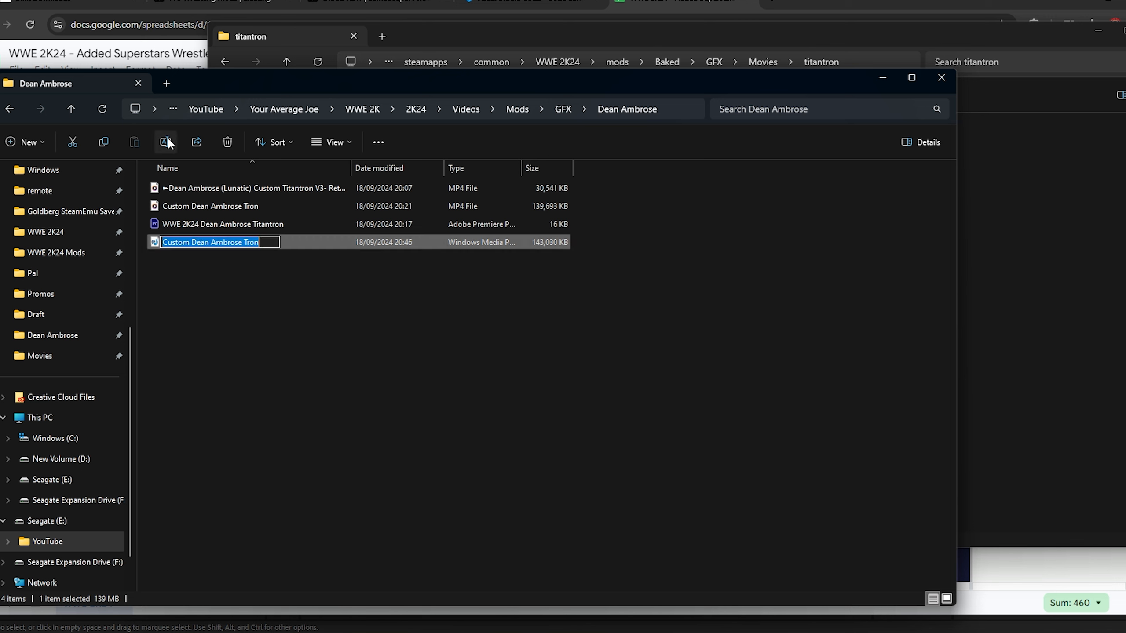
key(ctrl+v)
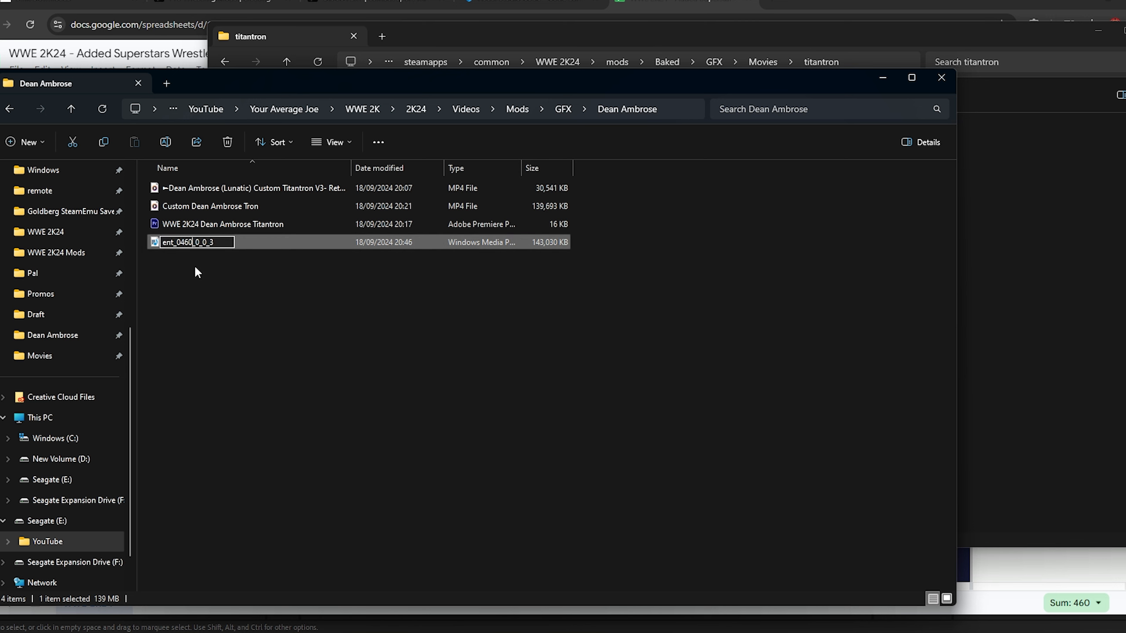
key(BackSpace)
key(BackSpace)
text(12)
key(Return)
click(235, 298)
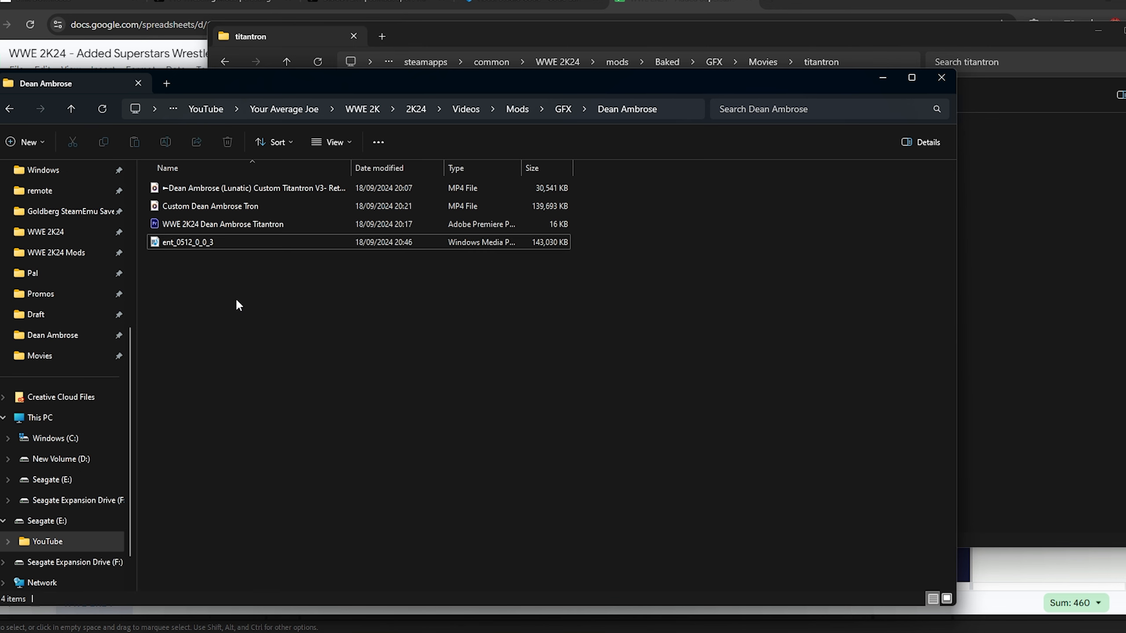
Copy ent_0512_0_0_3 from the Dean Ambrose folder into the WWE 2K24 titantron folder.
click(203, 241)
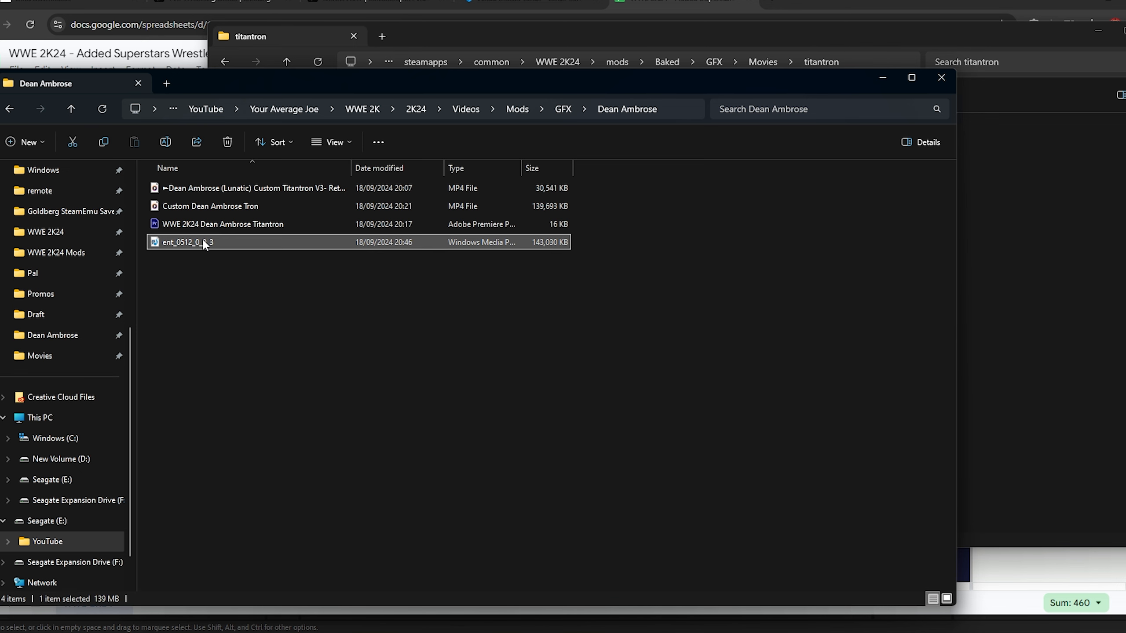
click(1062, 313)
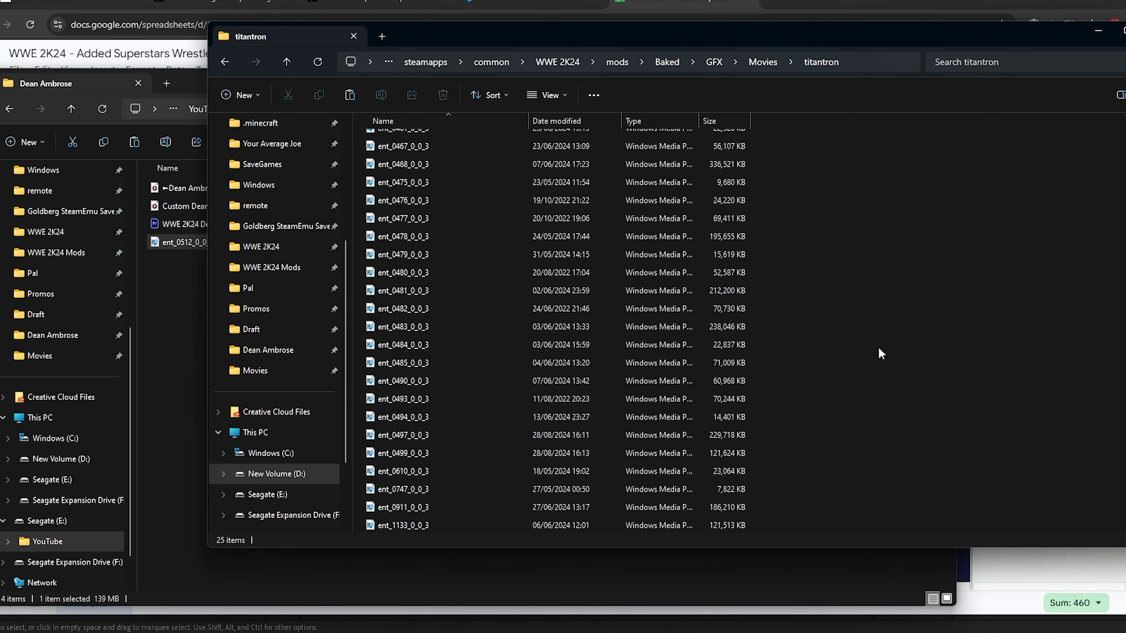
key(ctrl+v)
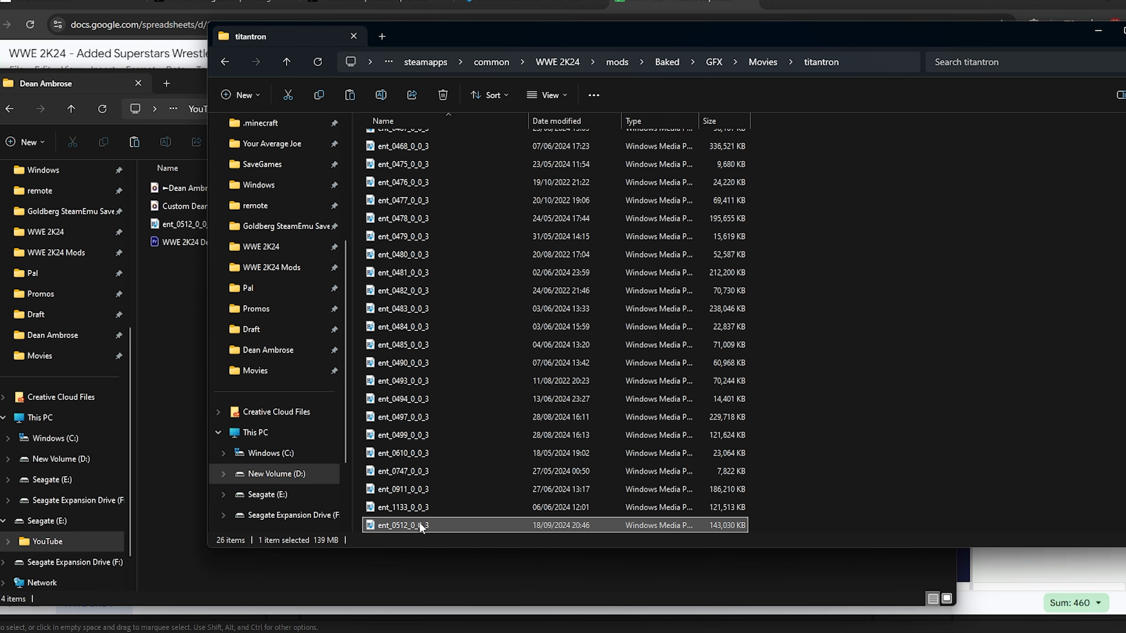
Switch to Visual Studio Code and examine the Titantron, Apron, Stage and Barricade entries ending the movie_def data in MovieDataTable.json.
key(alt+Tab)
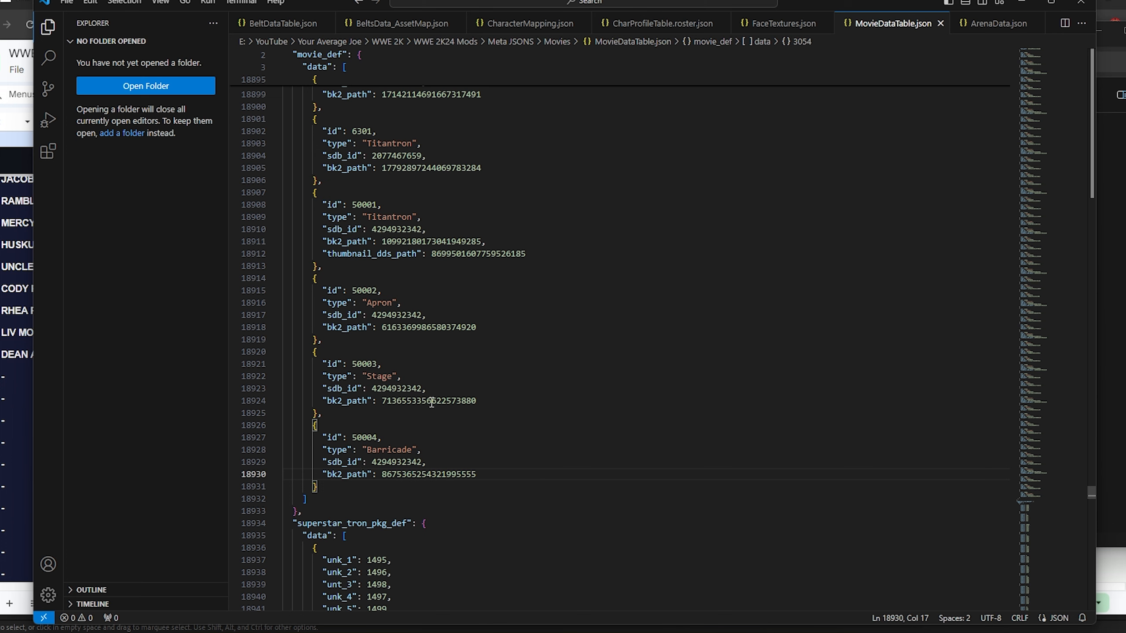
scroll(432, 402, up, 1)
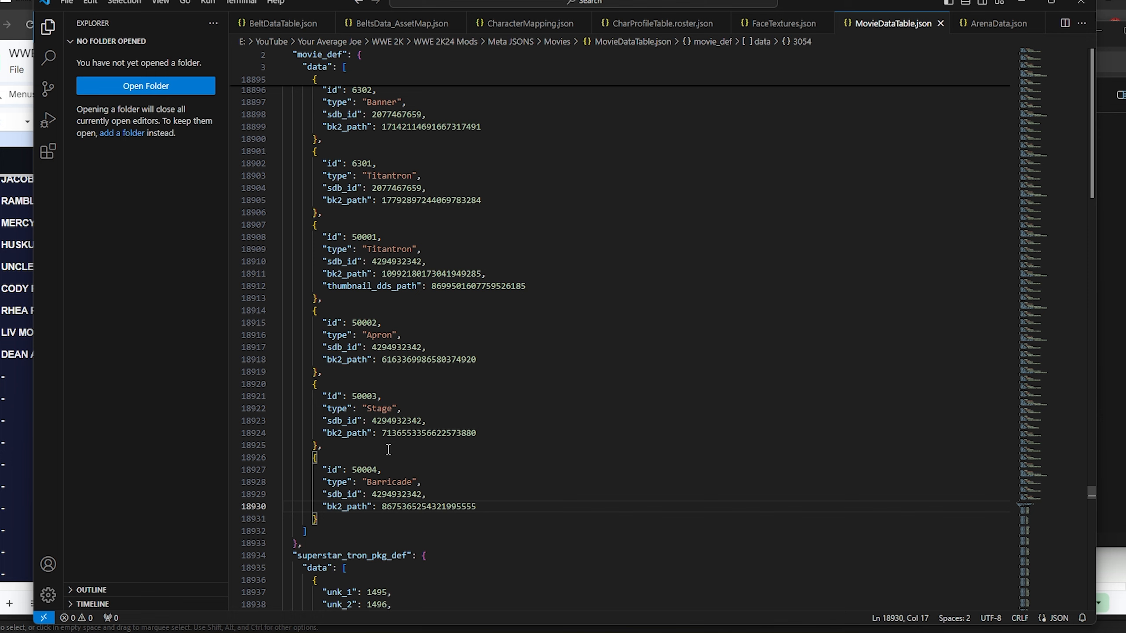
scroll(384, 432, up, 3)
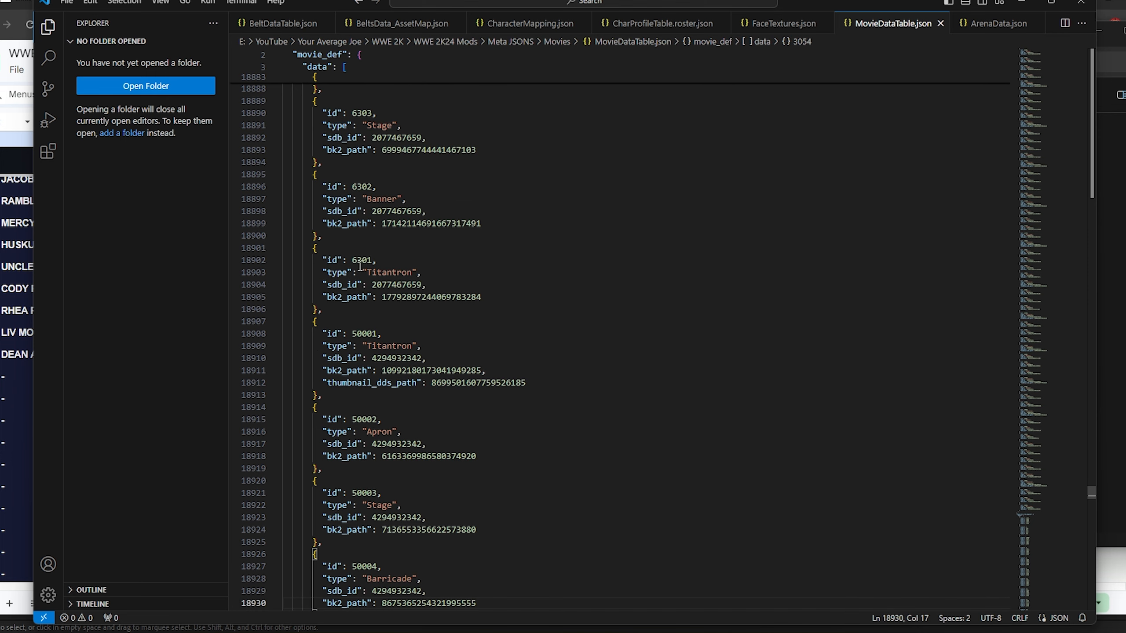
click(359, 263)
click(391, 346)
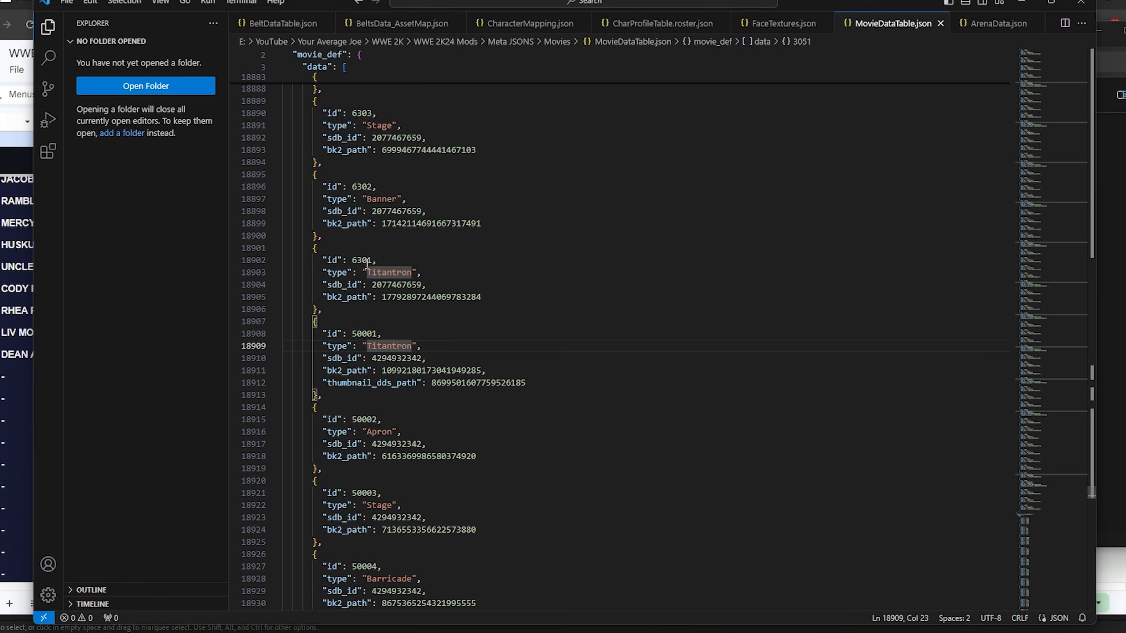
scroll(365, 265, up, 2)
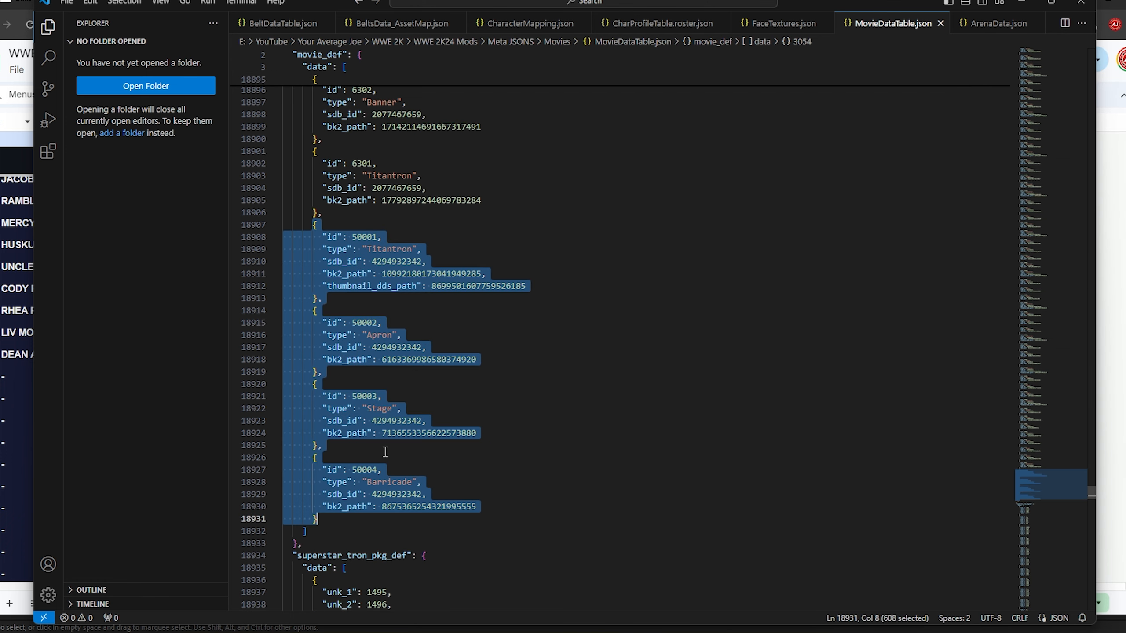
click(371, 353)
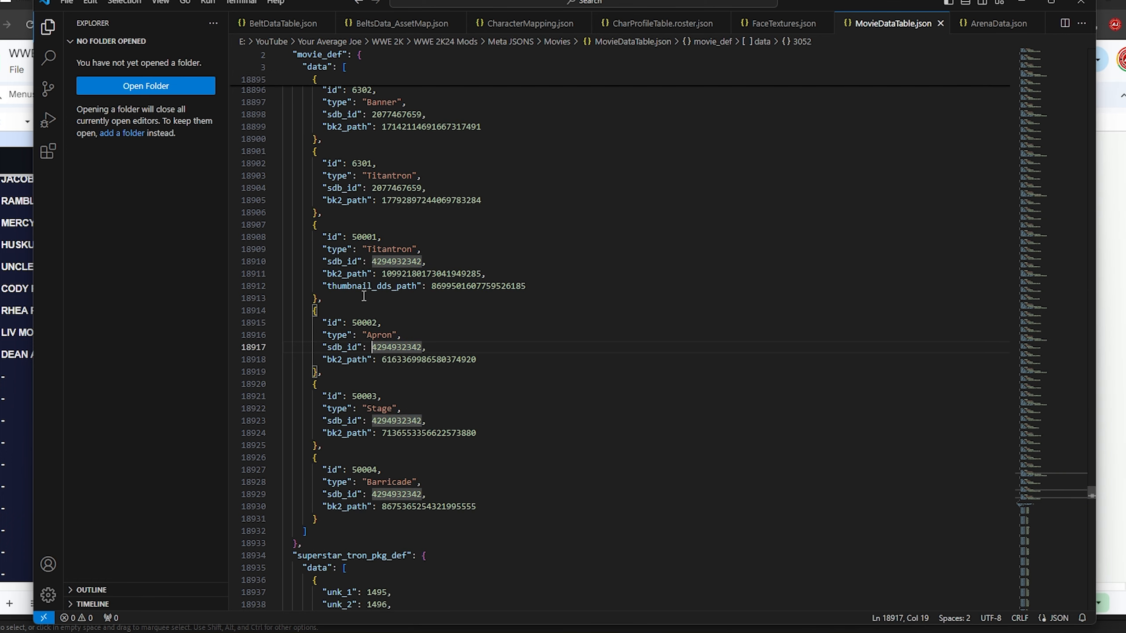
Duplicate the Titantron entry with id 50001 after the last Barricade entry in movie_def, separating them with a comma.
click(313, 225)
drag(313, 225, 318, 298)
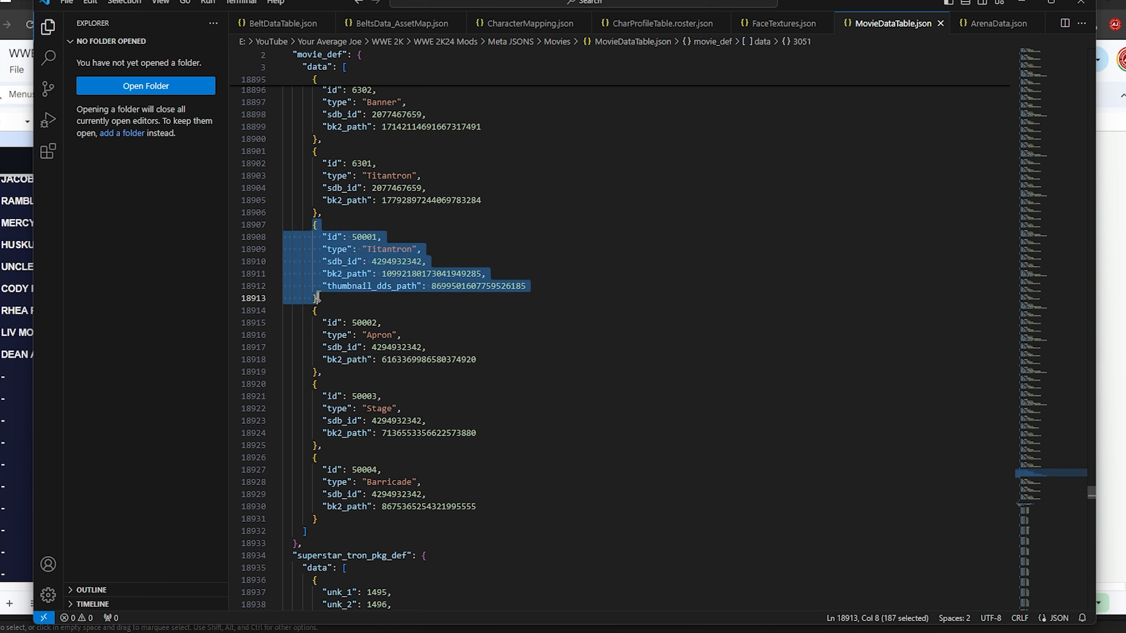
click(332, 523)
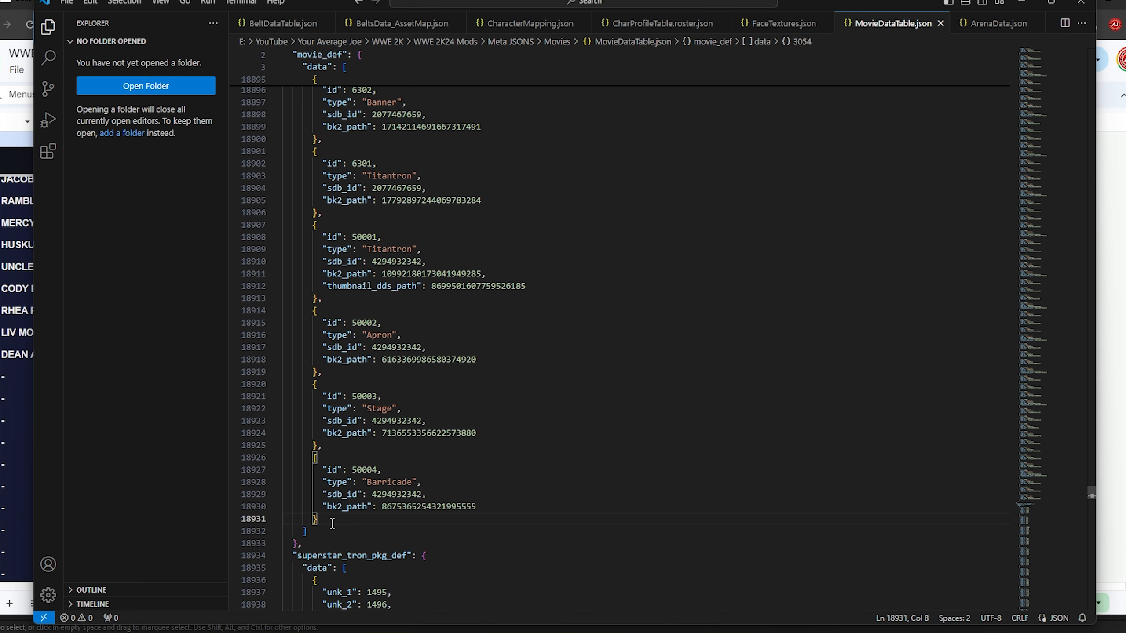
text(,)
key(Return)
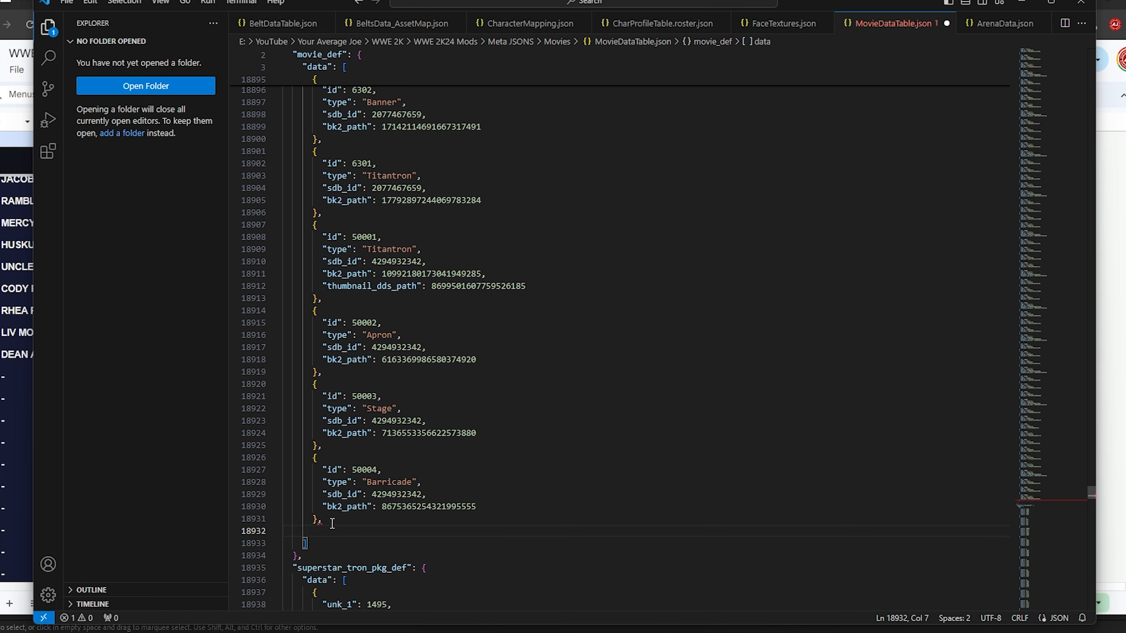
key(ctrl+v)
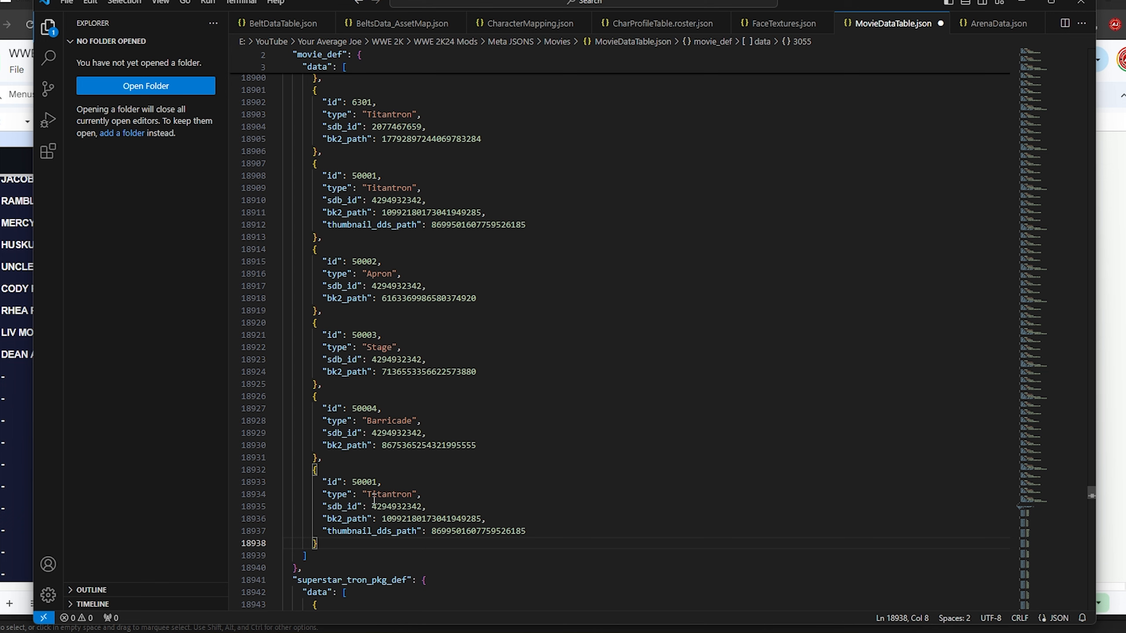
Set the id of the duplicated Titantron entry to 51201.
click(376, 481)
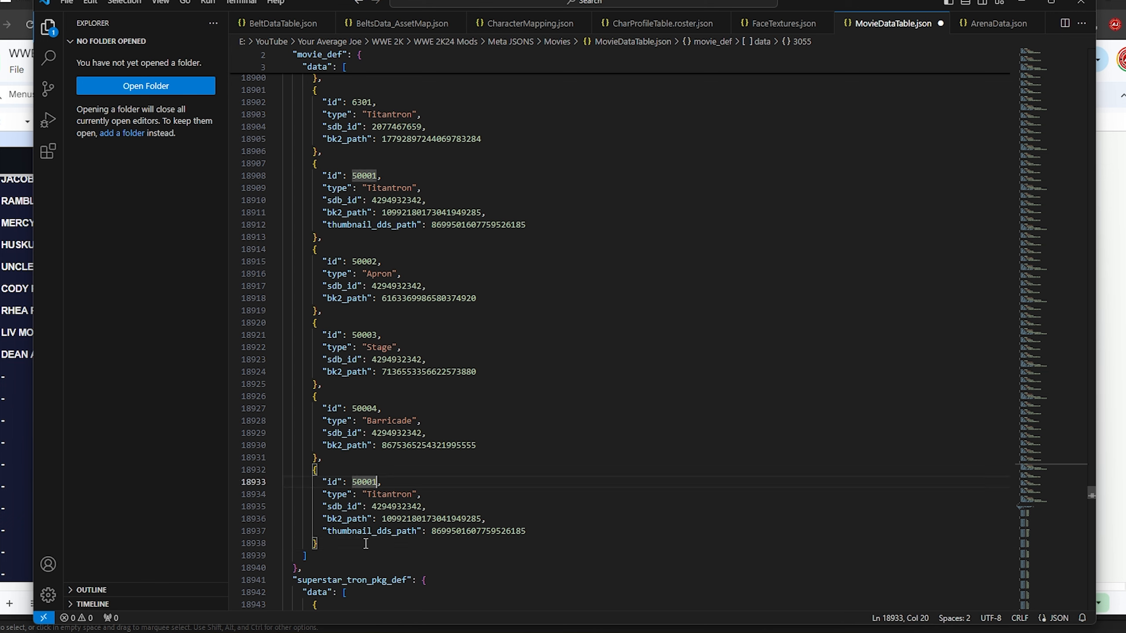
click(366, 479)
key(BackSpace)
key(BackSpace)
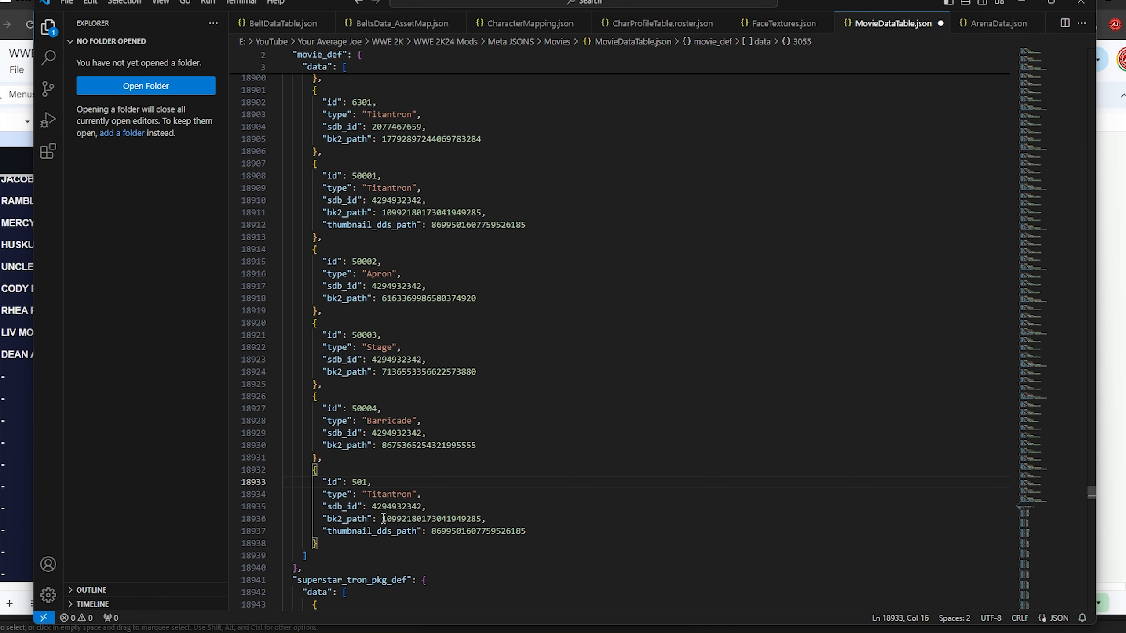
text(12)
click(378, 484)
click(396, 493)
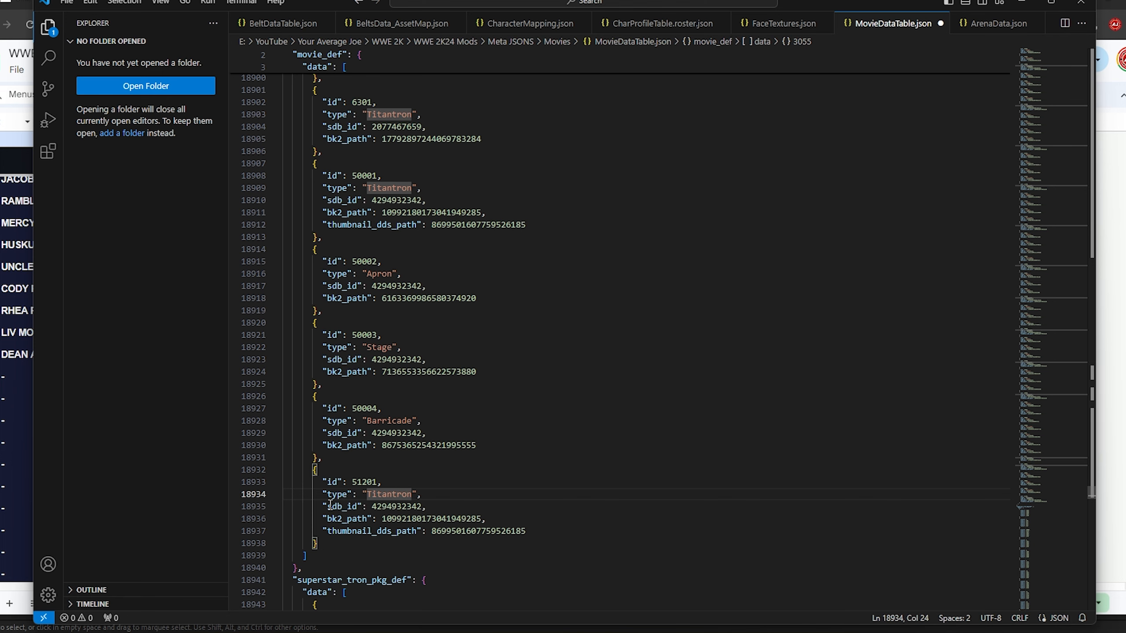
Locate the new entry's sdb_id field, switch to CakeView and open ENG.sdb from the Sdb folder of bakedfile01.cak.
drag(328, 507, 357, 506)
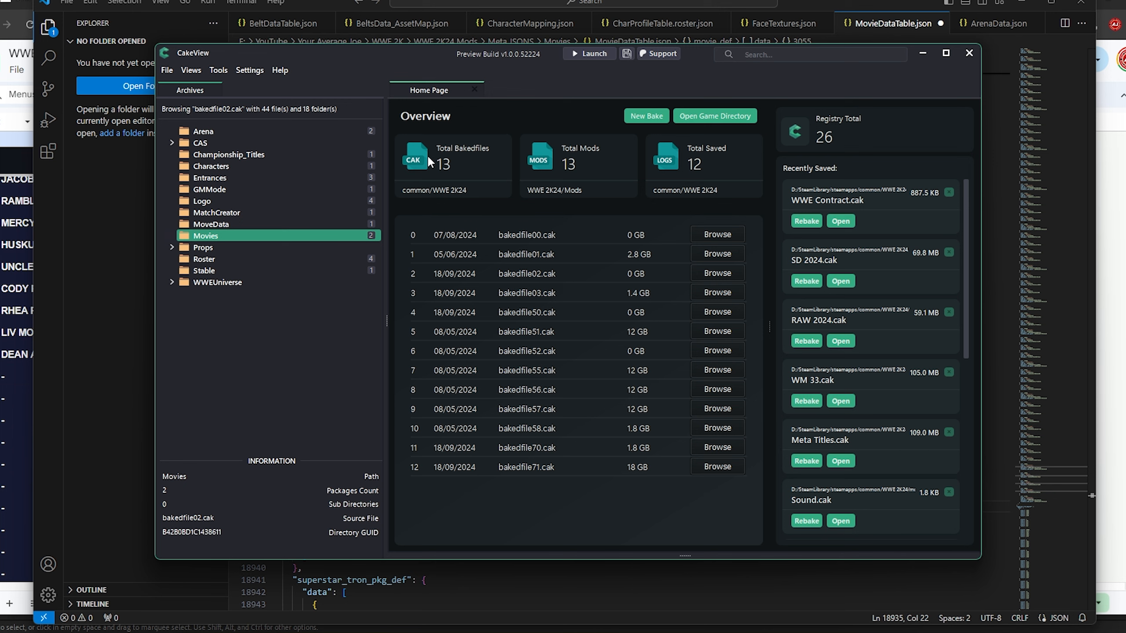
click(718, 253)
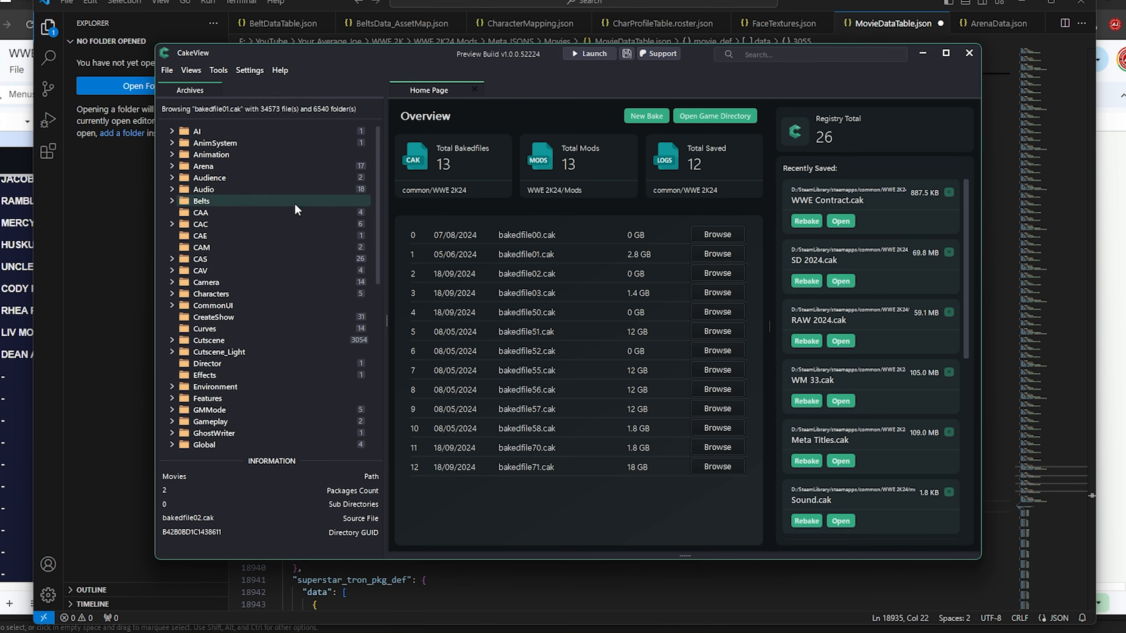
scroll(278, 287, down, 5)
scroll(278, 290, down, 4)
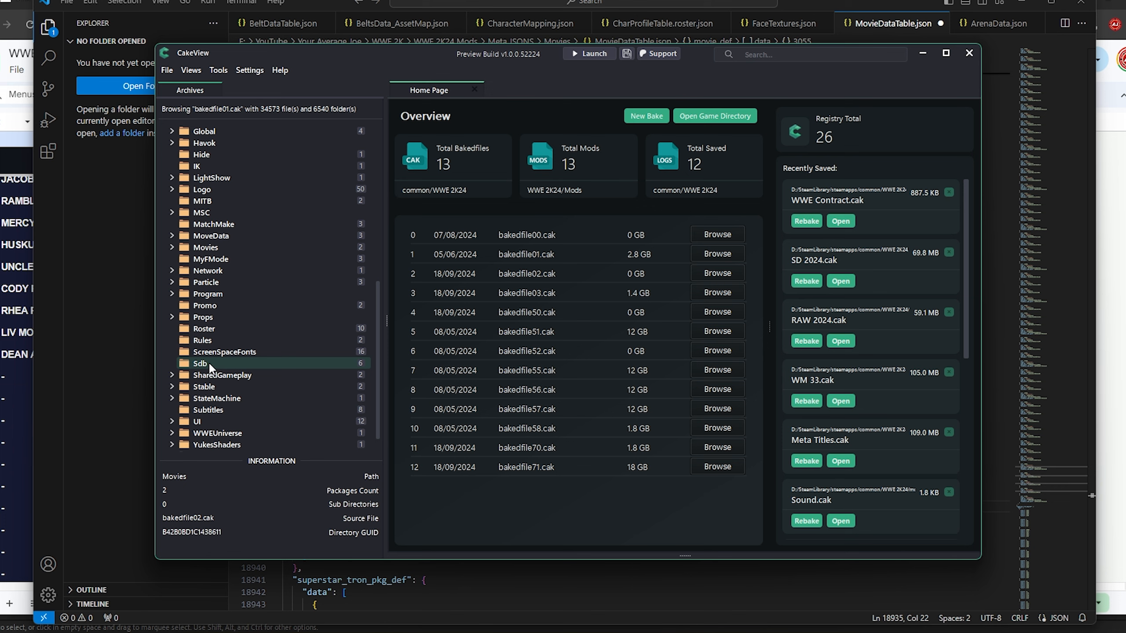
click(209, 365)
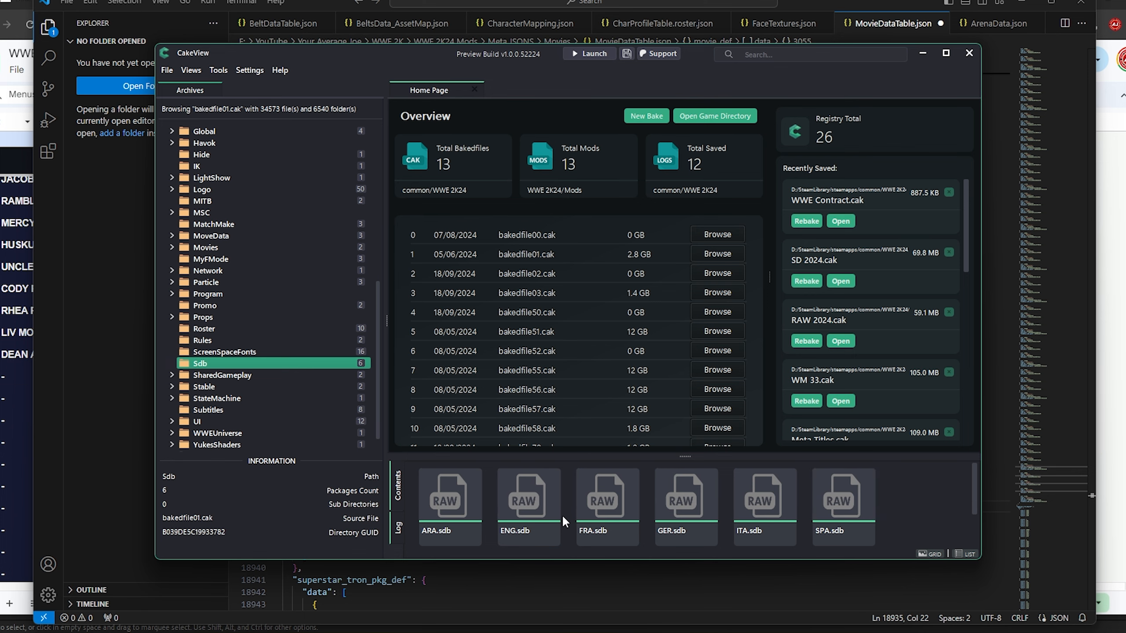
double_click(530, 506)
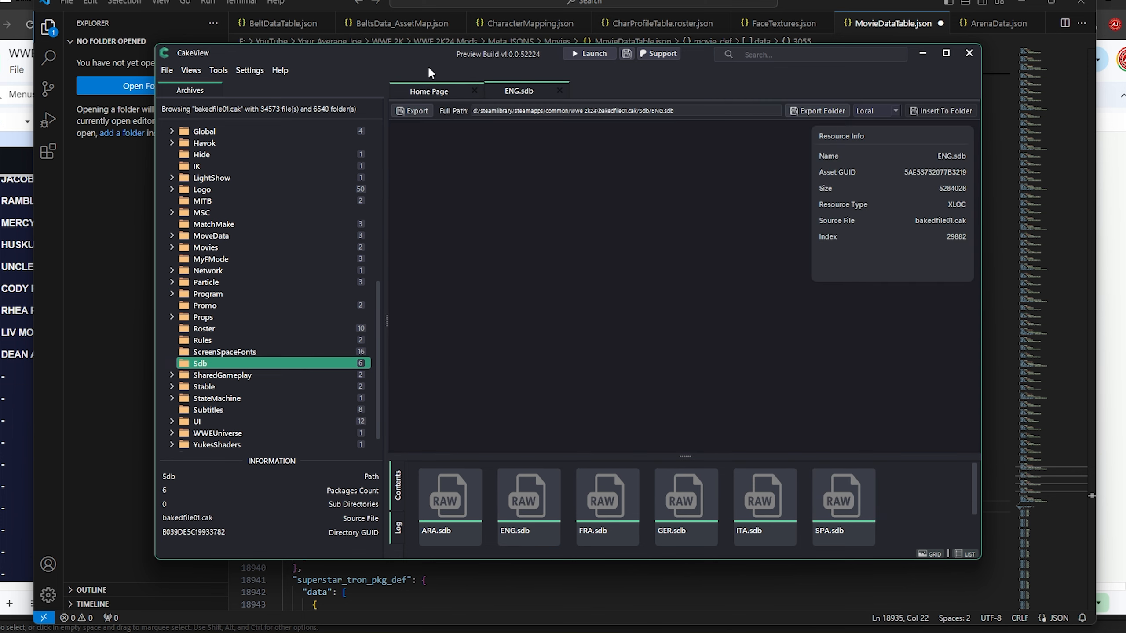
click(413, 109)
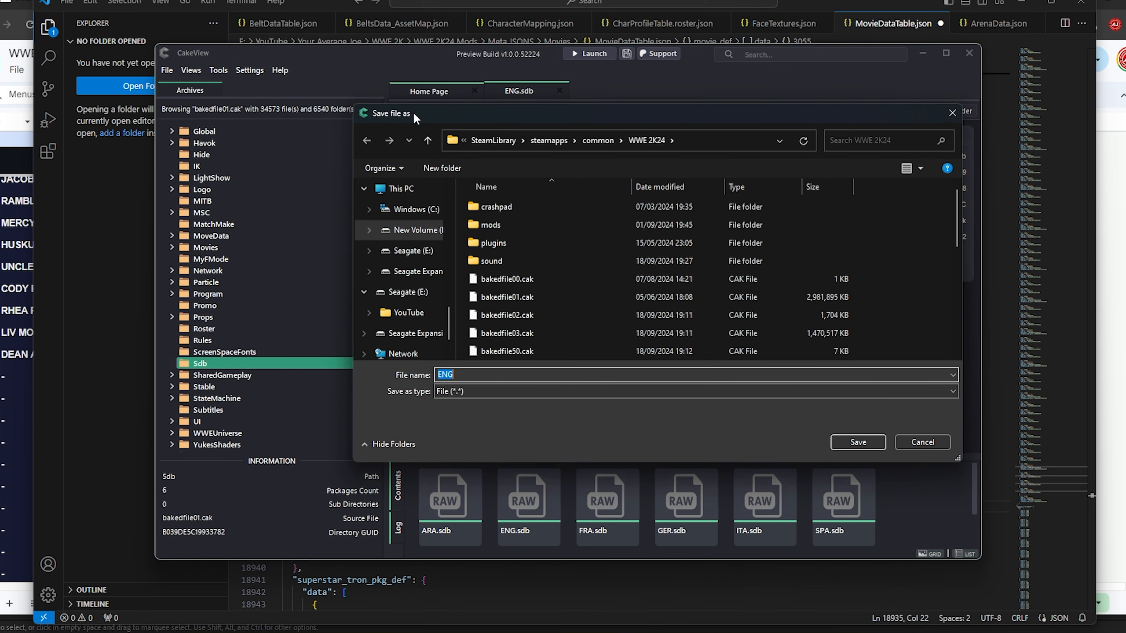
double_click(499, 223)
double_click(491, 207)
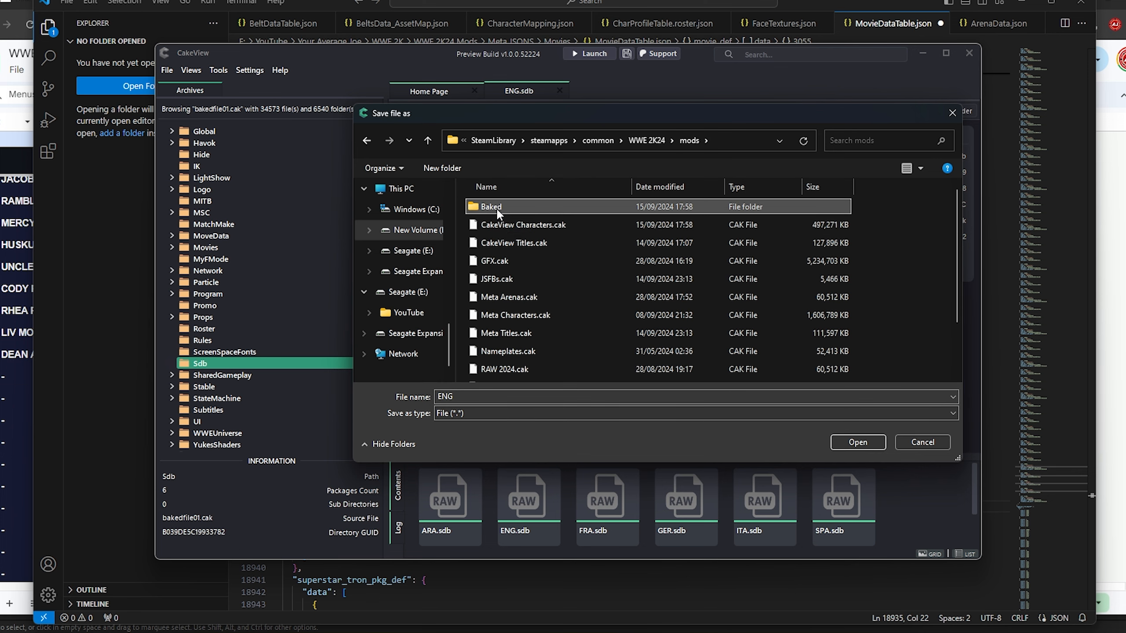
scroll(521, 252, down, 1)
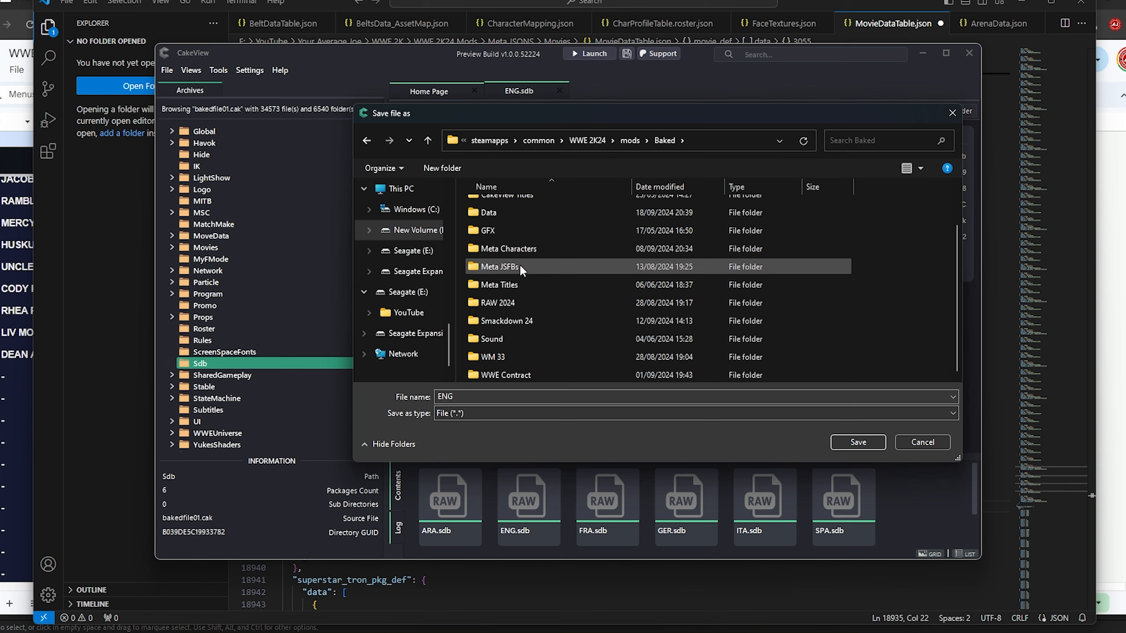
double_click(521, 267)
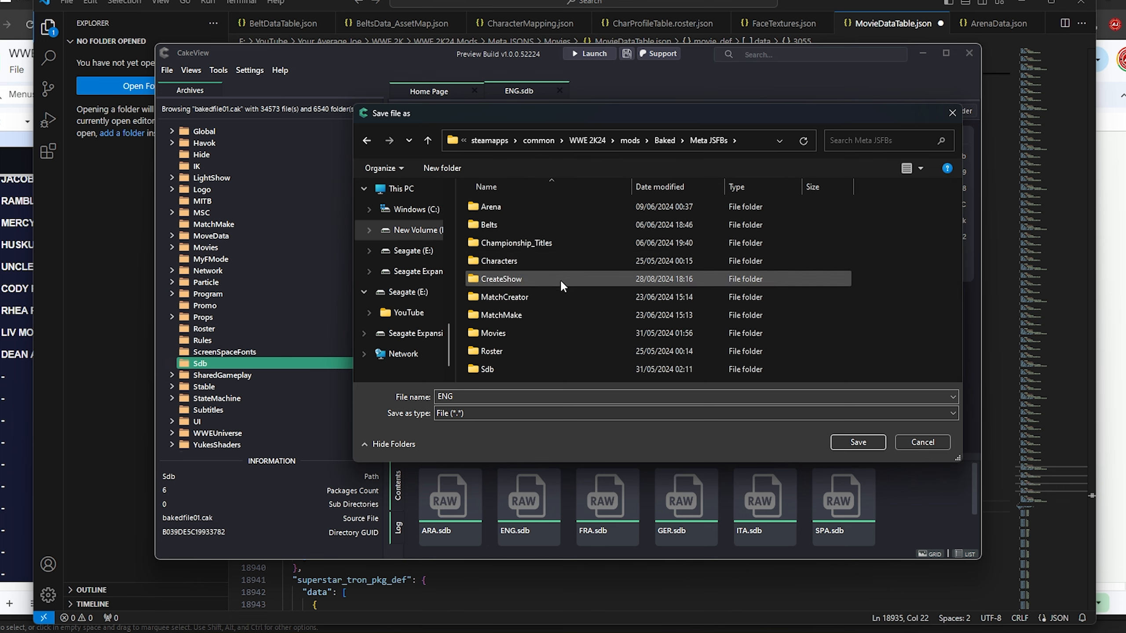
double_click(490, 370)
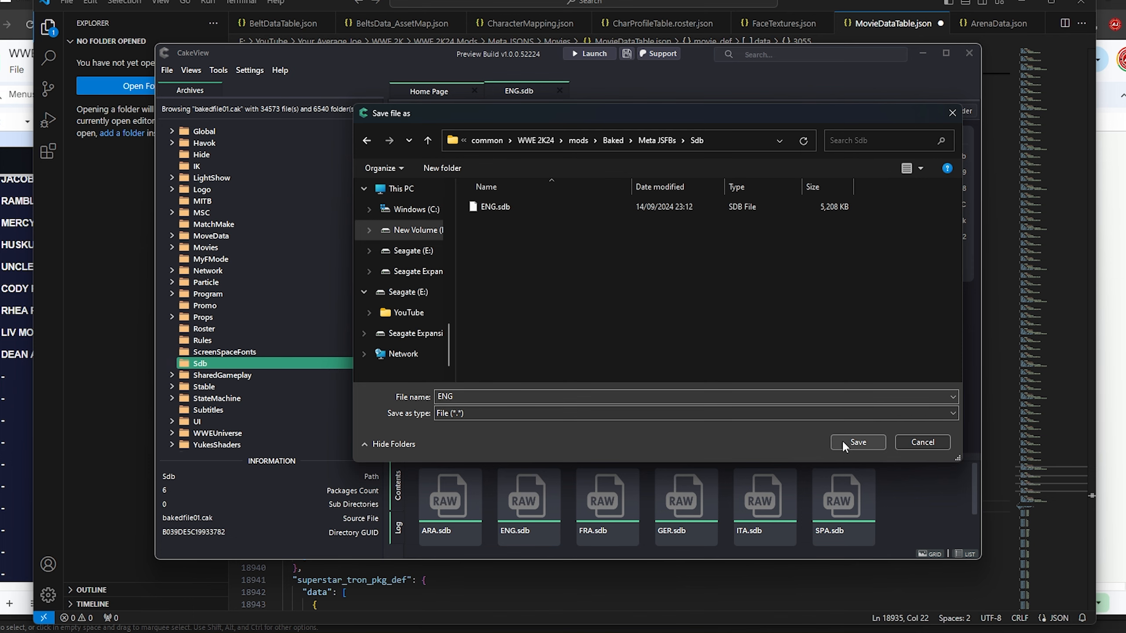
click(935, 439)
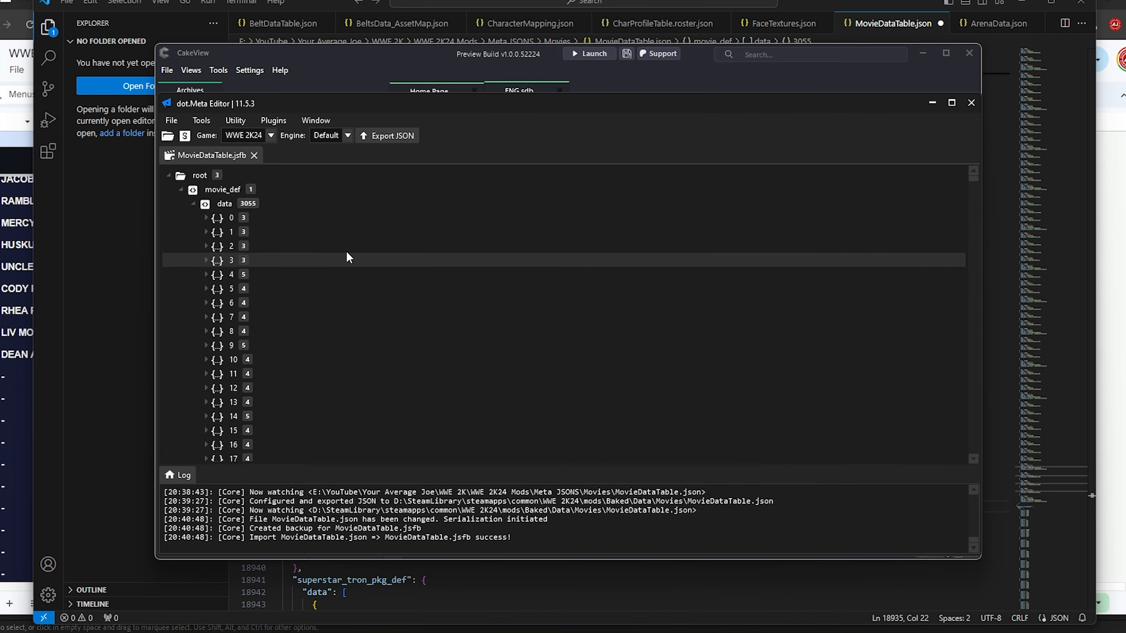
In dot.Meta Editor, open the string database ENG.sdb from the Sdb folder inside mods, Baked, Meta JSFBs.
click(174, 123)
mouse_move(186, 135)
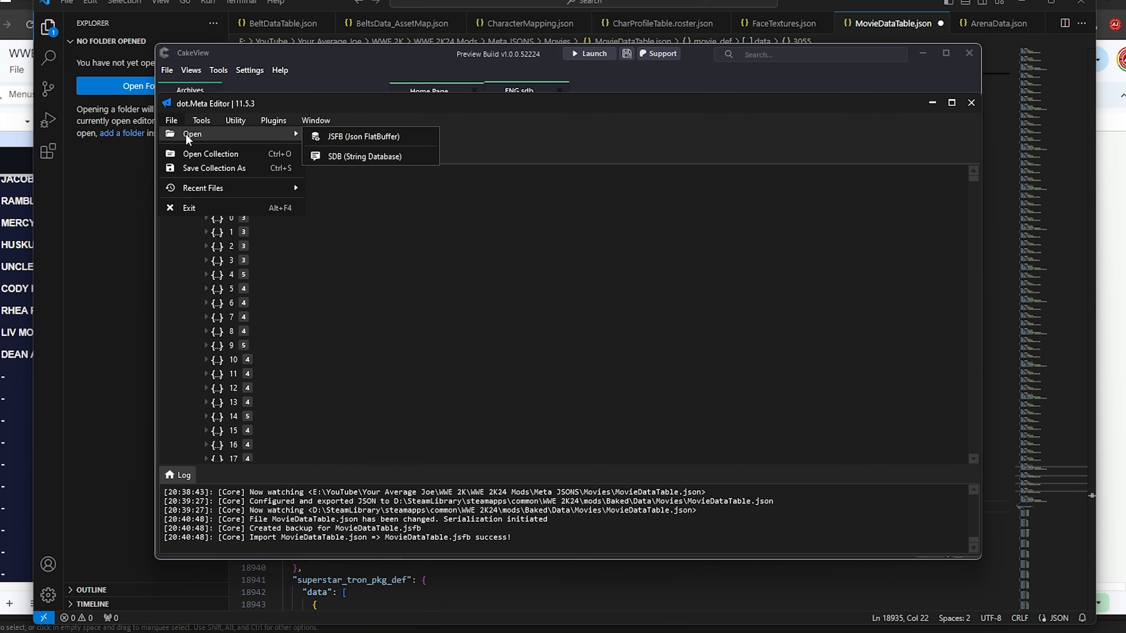
click(353, 158)
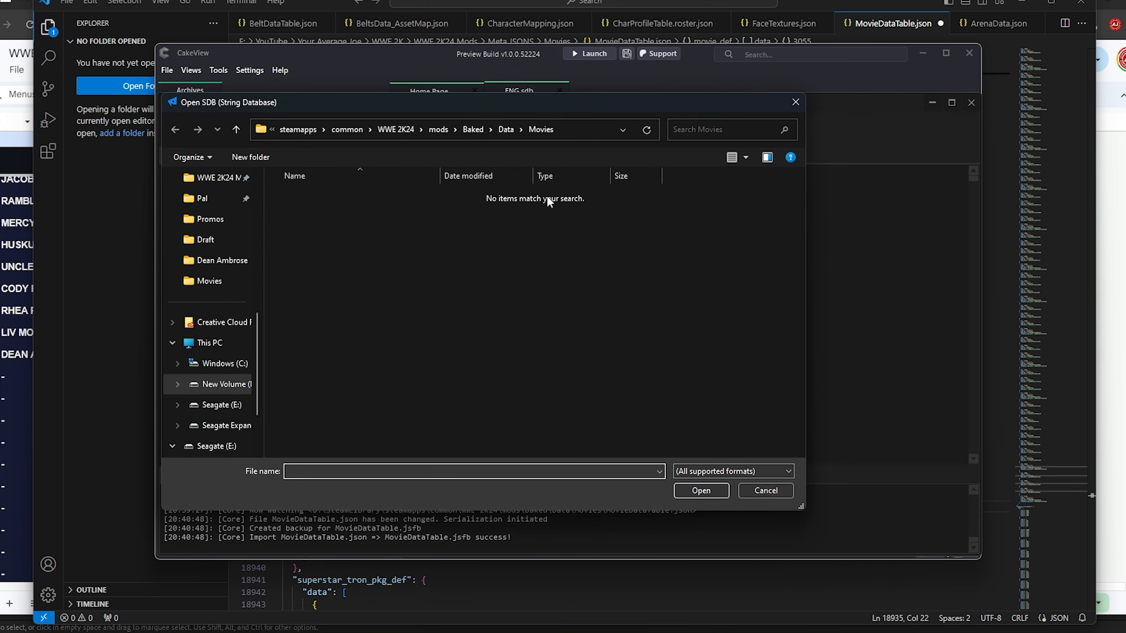
click(471, 129)
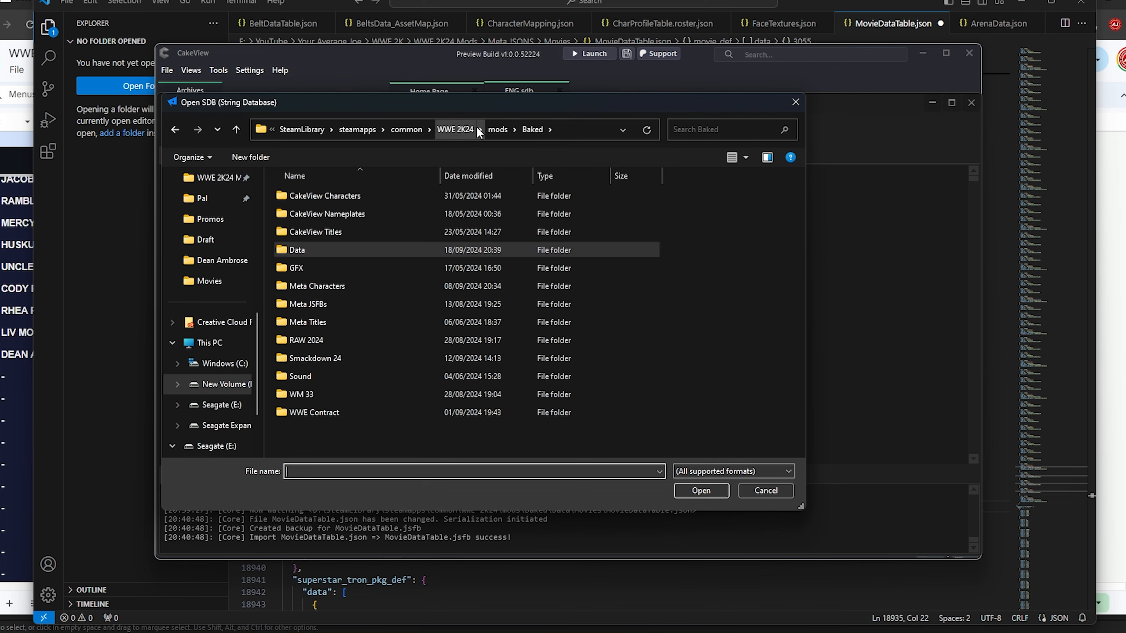
double_click(325, 303)
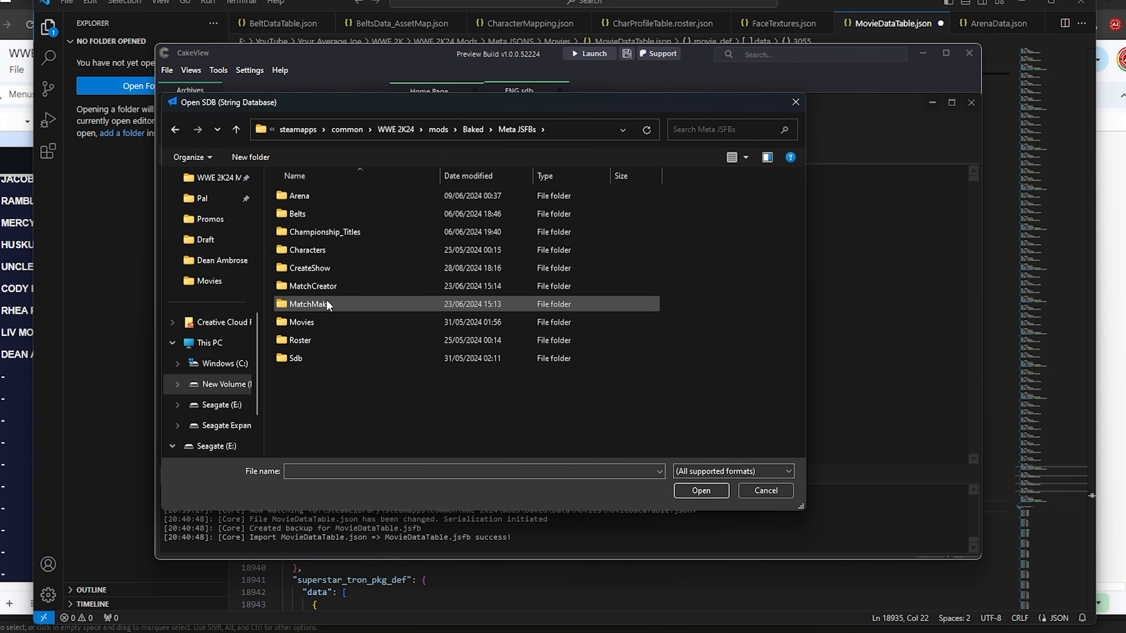
double_click(300, 357)
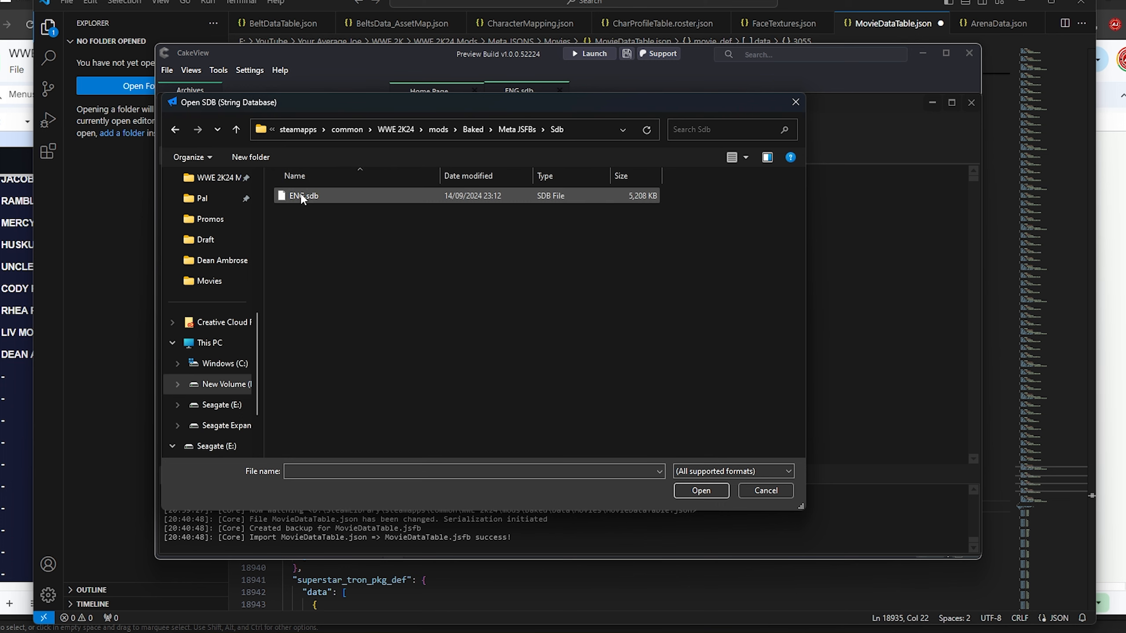
click(300, 197)
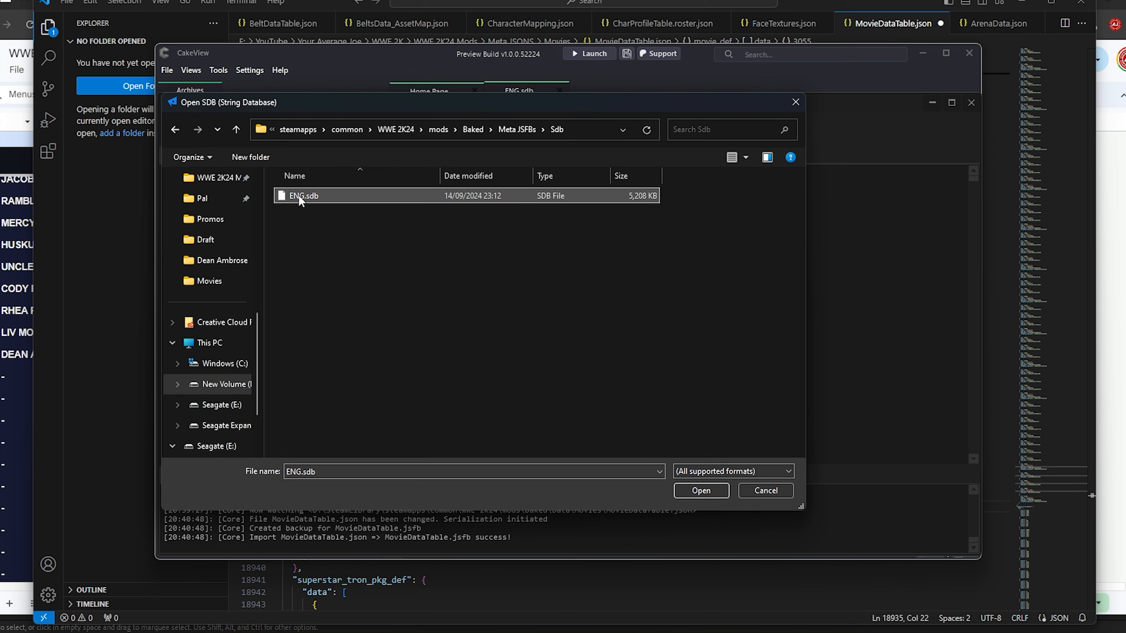
click(699, 490)
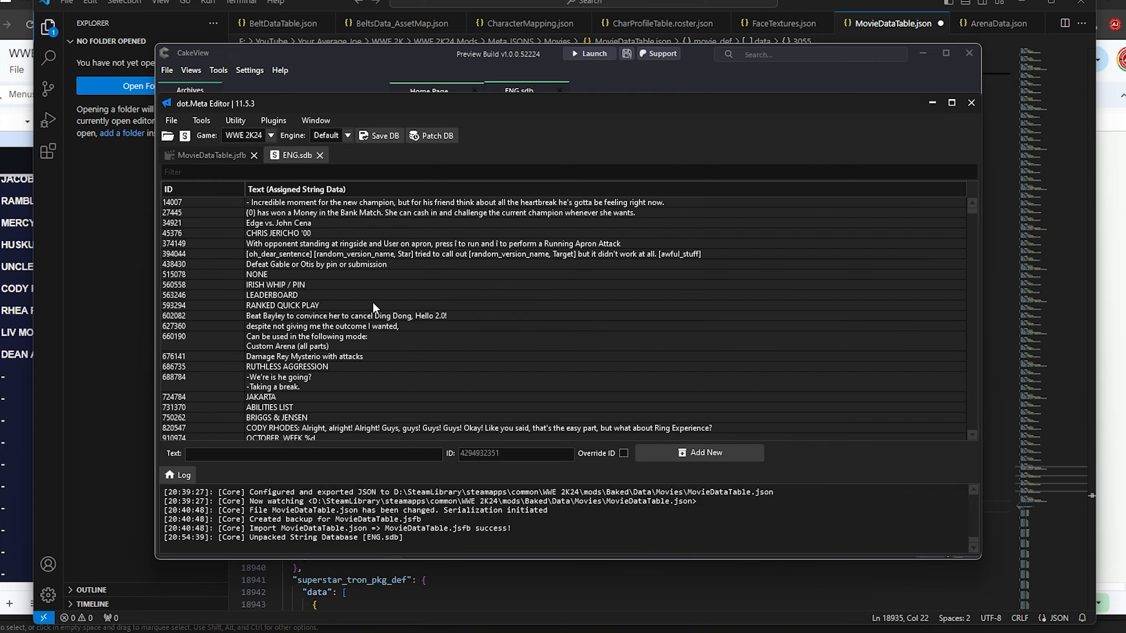
Look through the strings in ENG.sdb and filter them by "Dean Ambrose".
scroll(311, 230, down, 20)
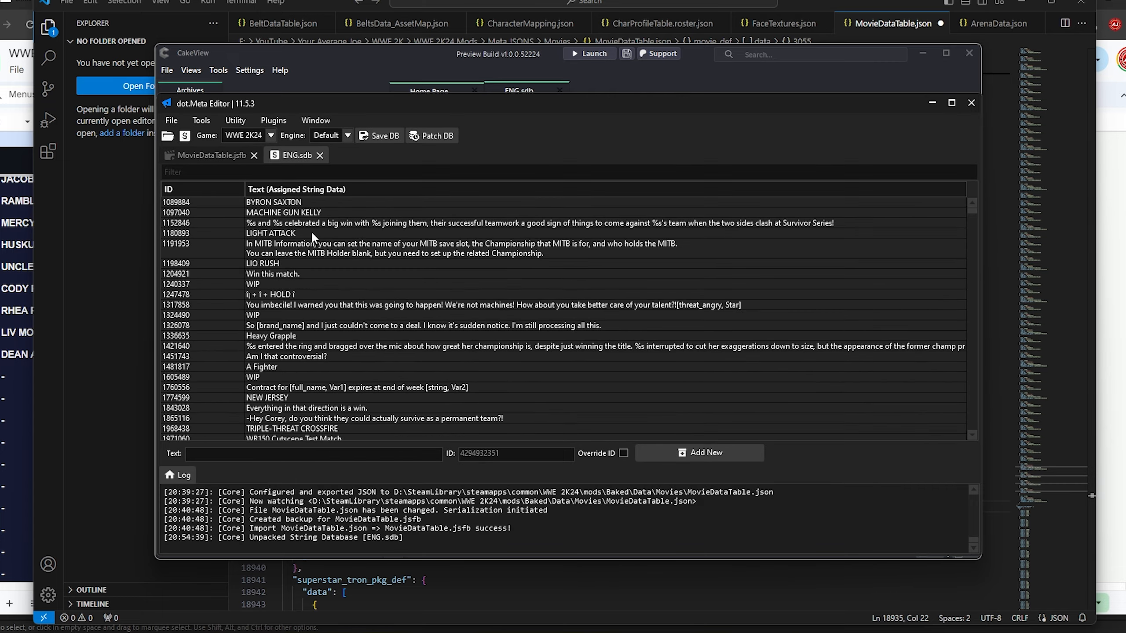
scroll(311, 230, down, 12)
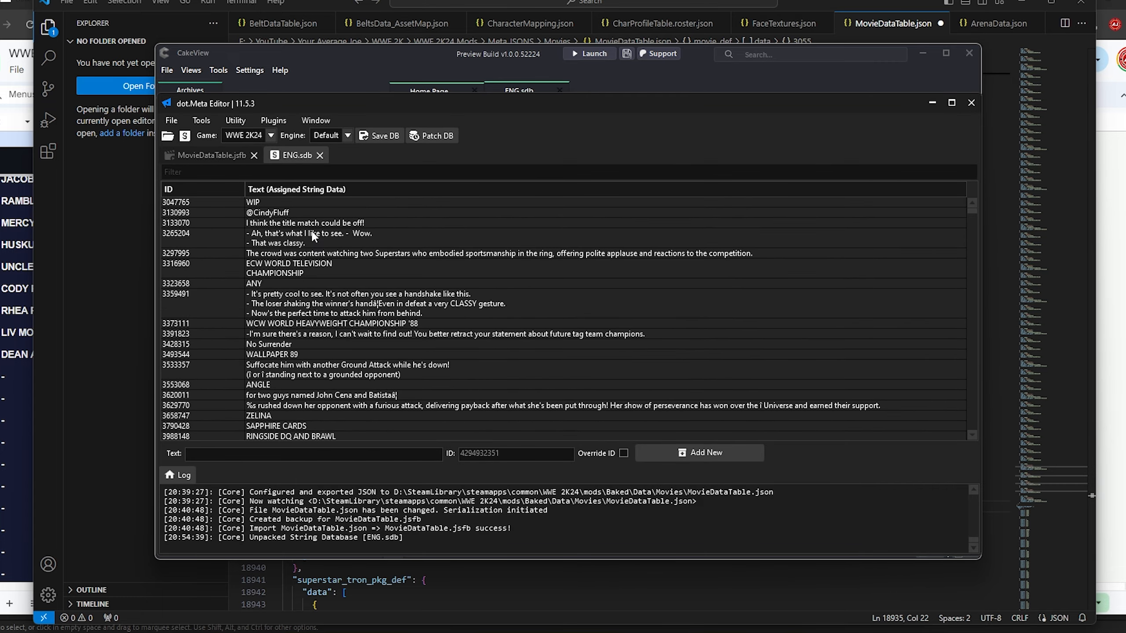
scroll(312, 231, up, 5)
scroll(316, 236, up, 20)
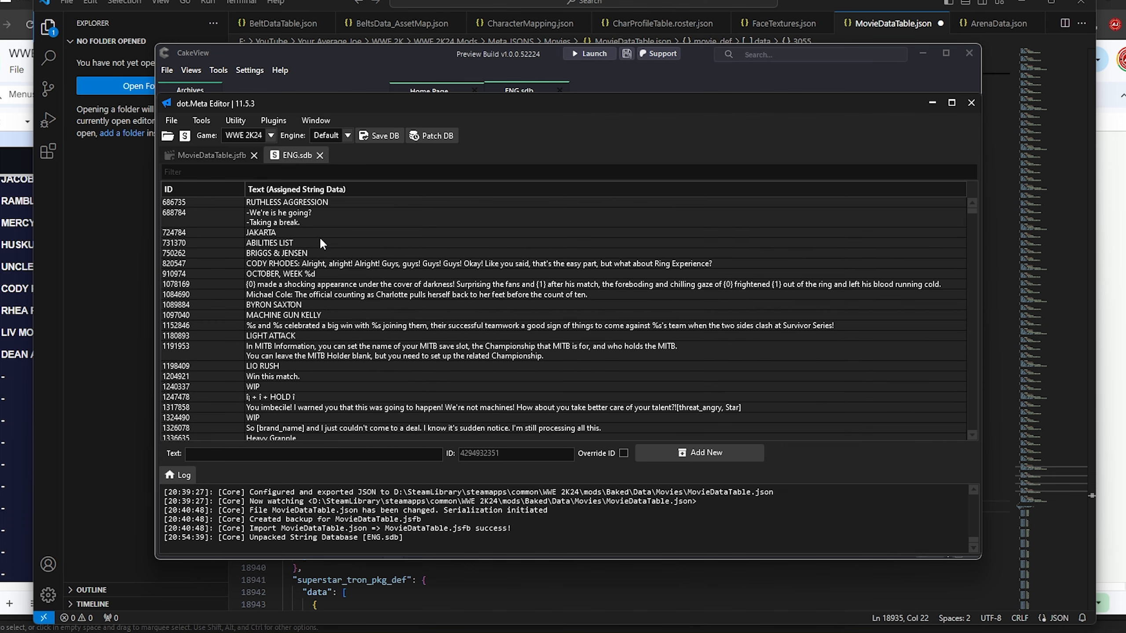
click(260, 176)
text(Dea)
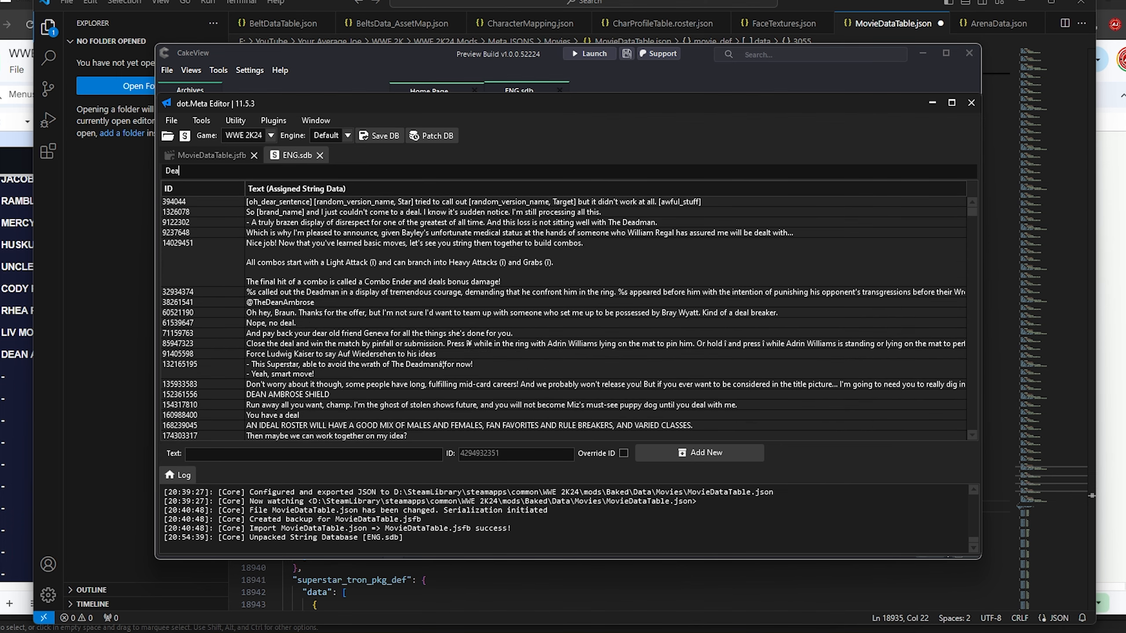
text(n Am)
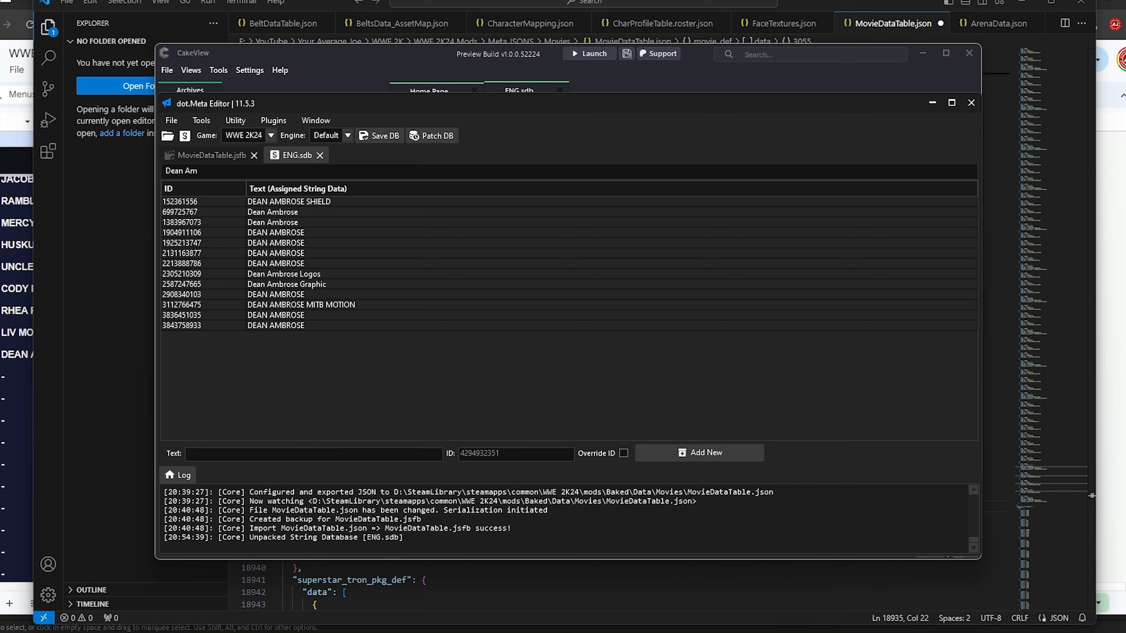
text(brose)
Add a new string with the text DEAN AMBROSE to ENG.sdb, without overriding its ID.
text(DEAN AMR)
key(BackSpace)
text(BROI)
text(SE)
click(693, 452)
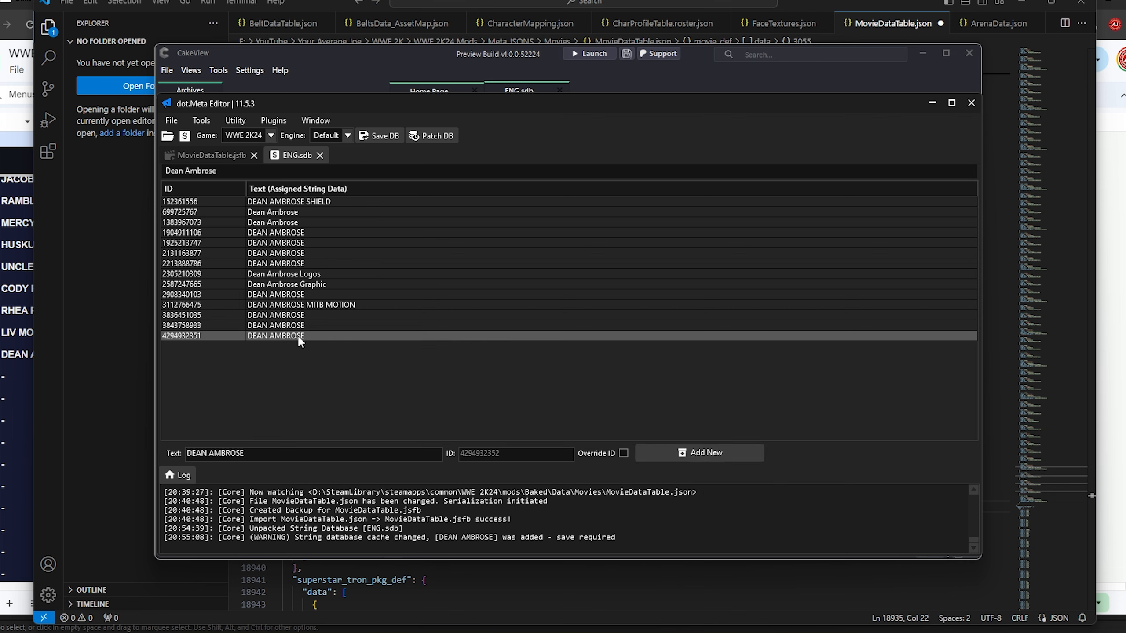
double_click(204, 336)
key(ctrl+c)
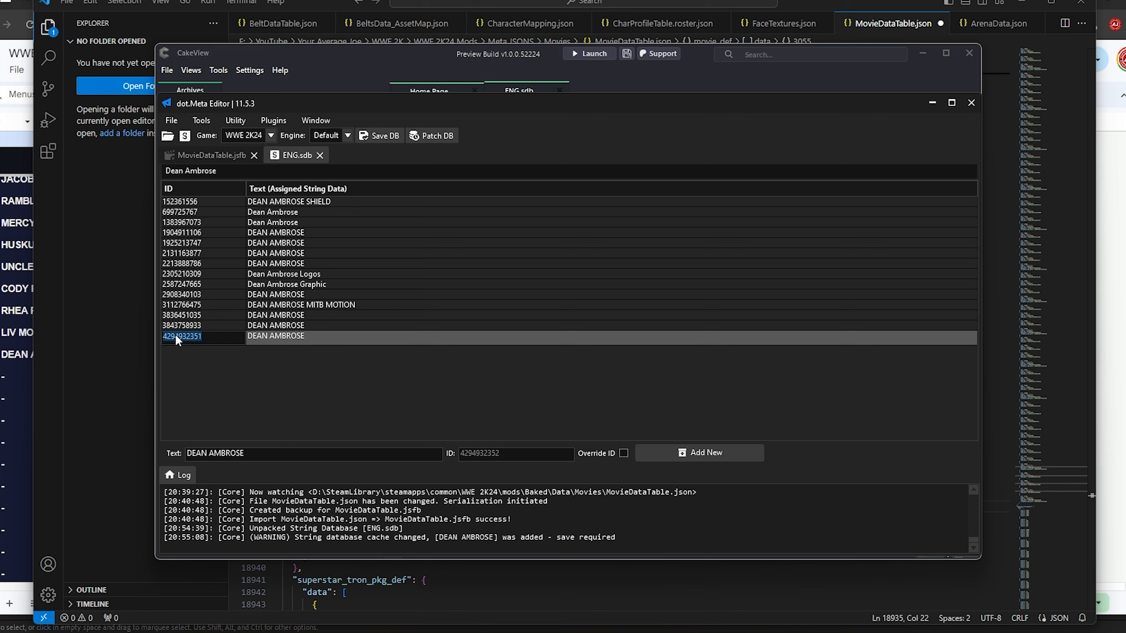
click(859, 3)
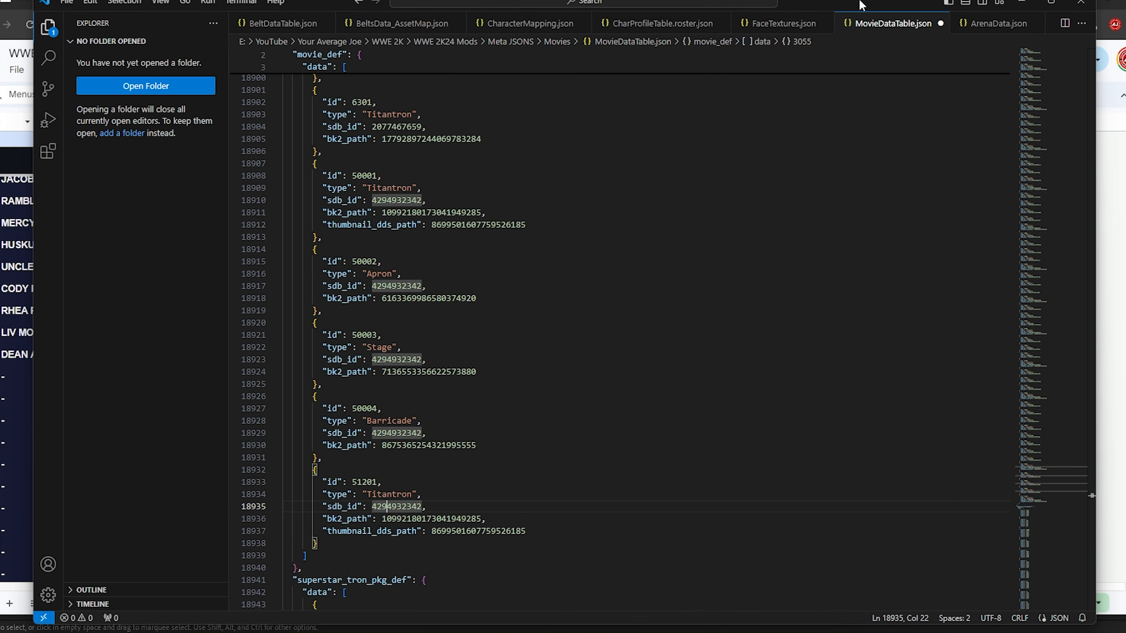
double_click(389, 506)
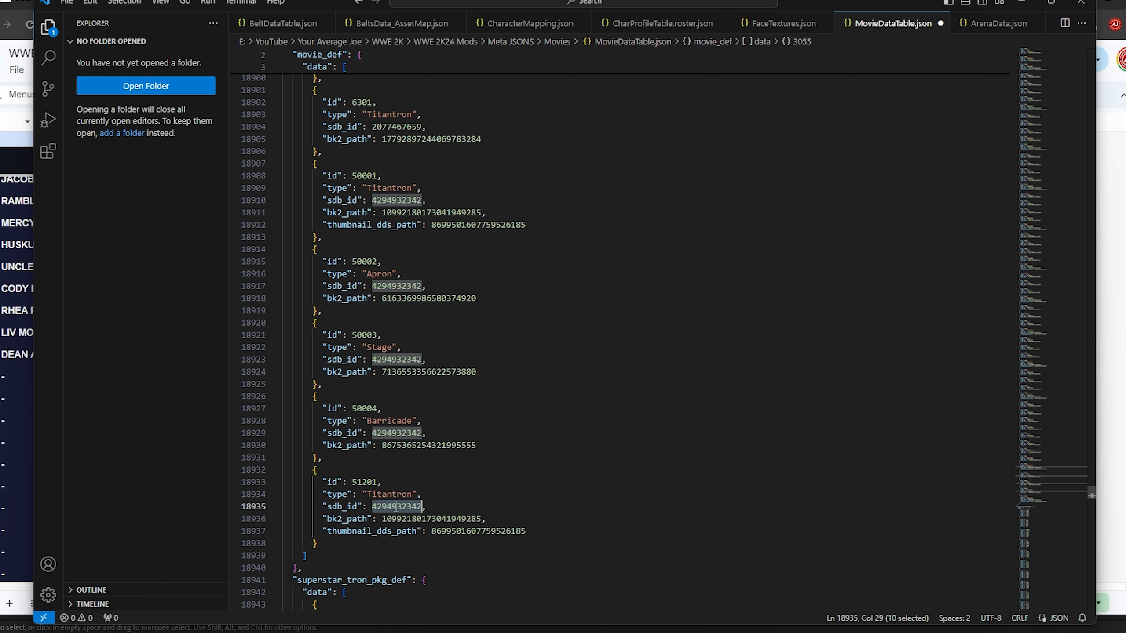
key(ctrl+v)
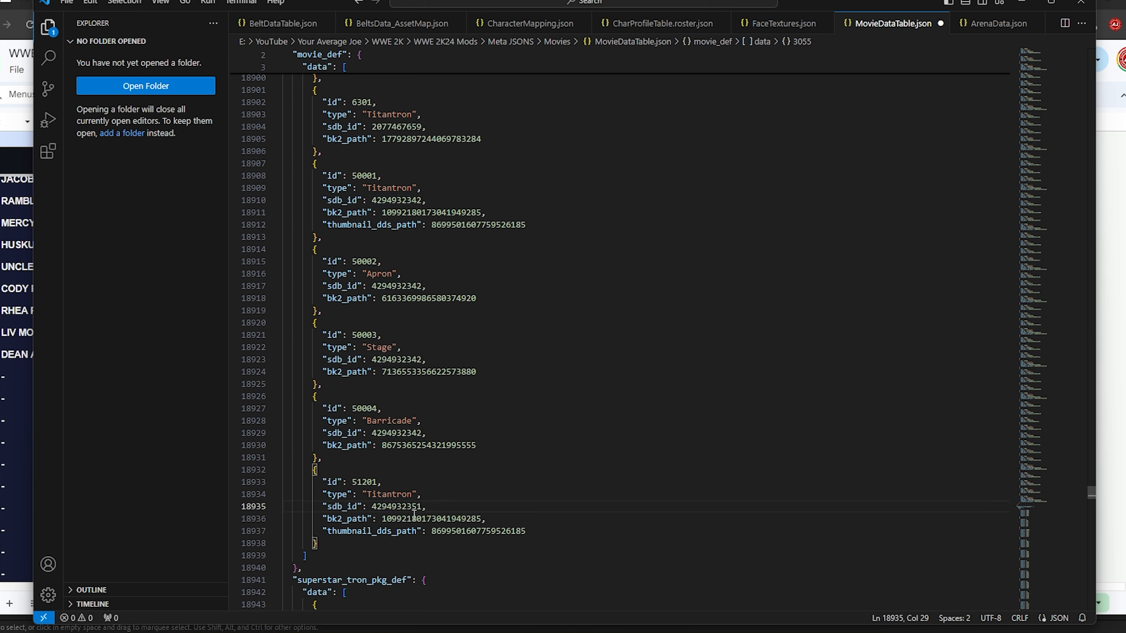
drag(424, 507, 377, 507)
key(ctrl+c)
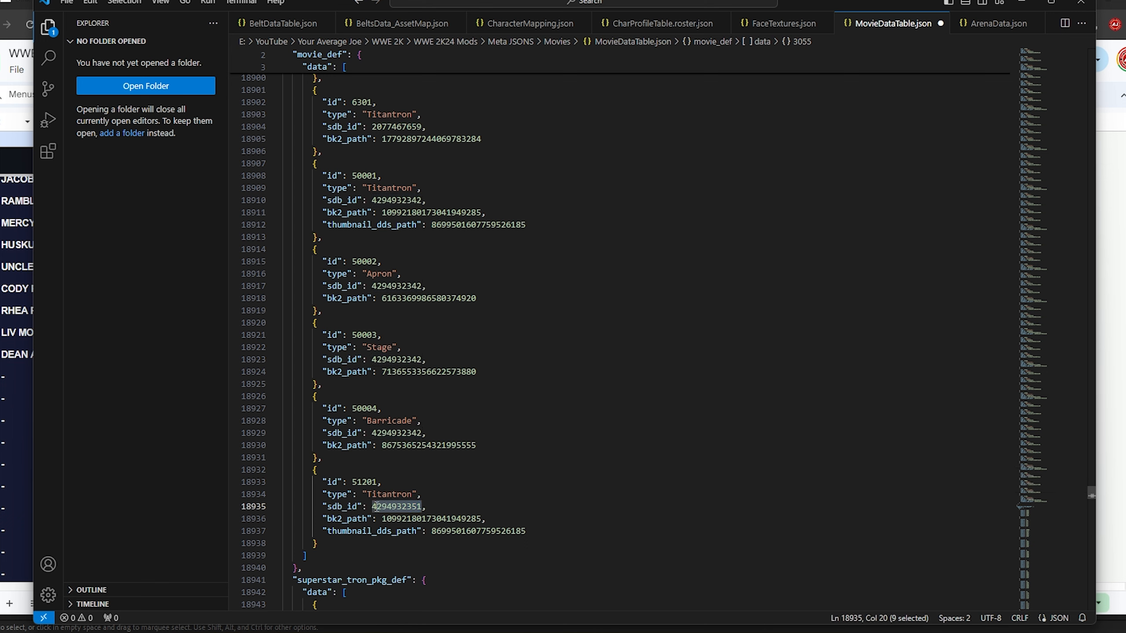
key(BackSpace)
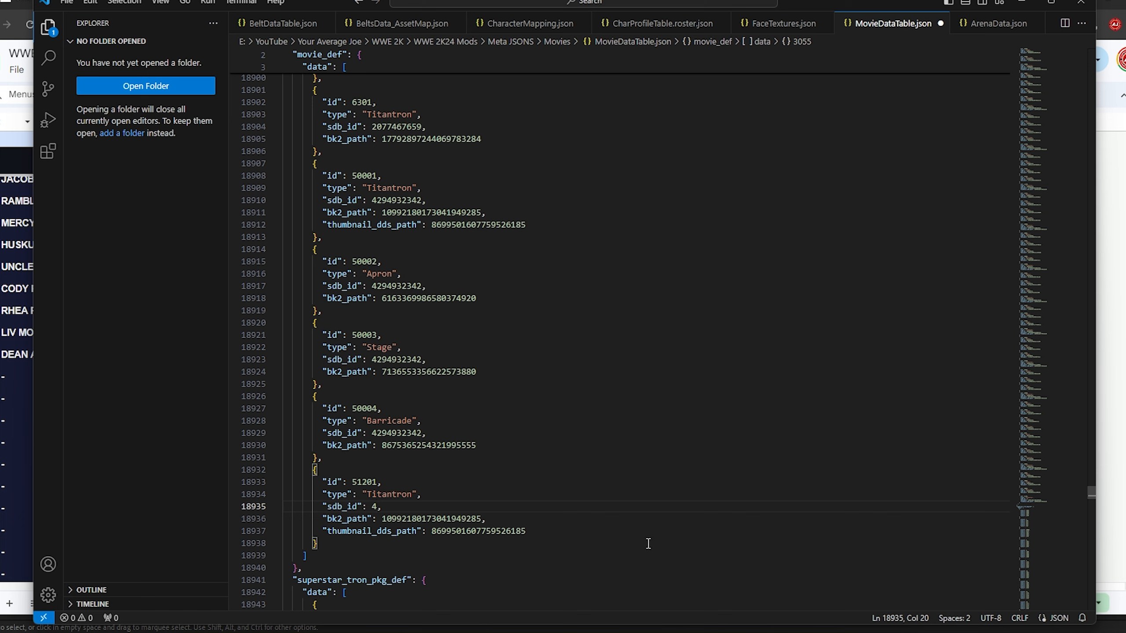
key(ctrl+v)
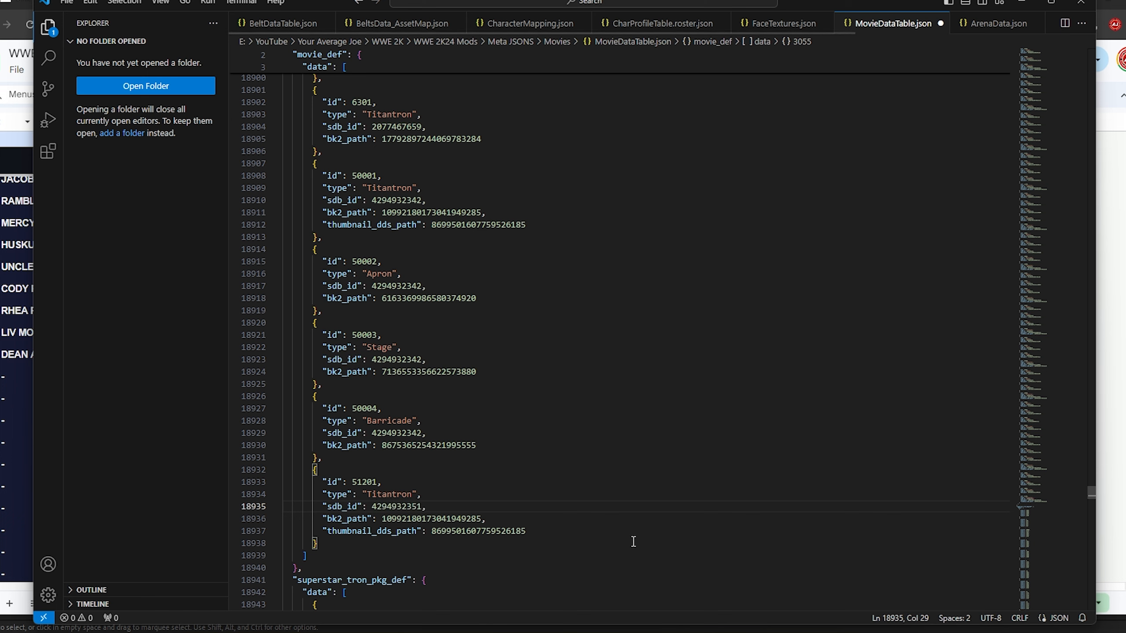
Locate the new Titantron entry's bk2_path, switch to dot.Meta Editor and open the Hash Generator.
click(412, 519)
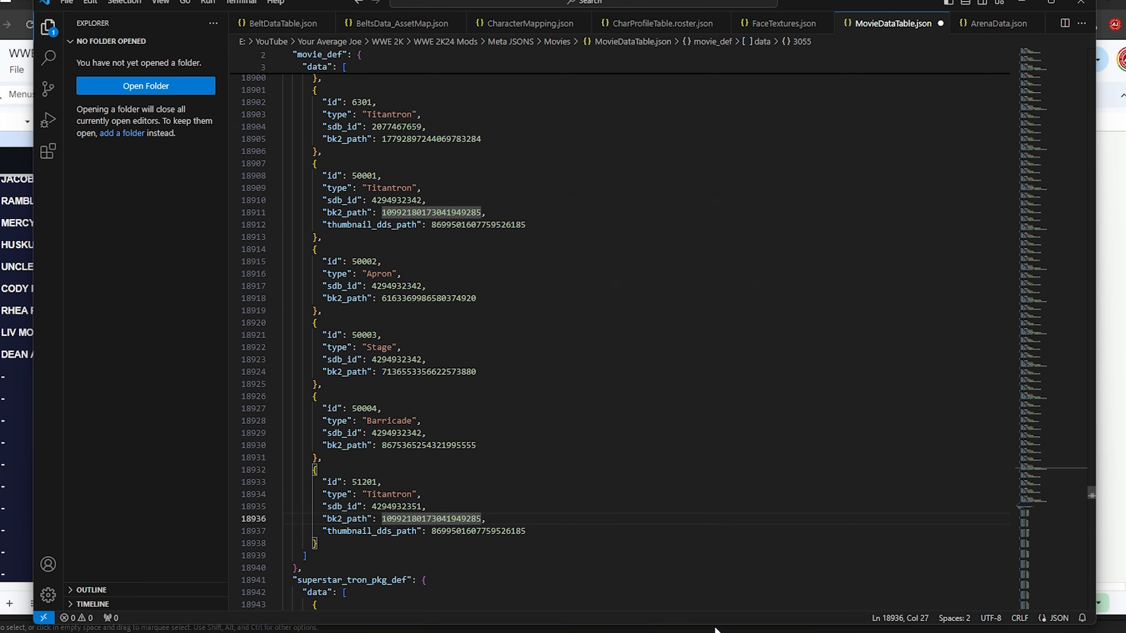
key(alt+Tab)
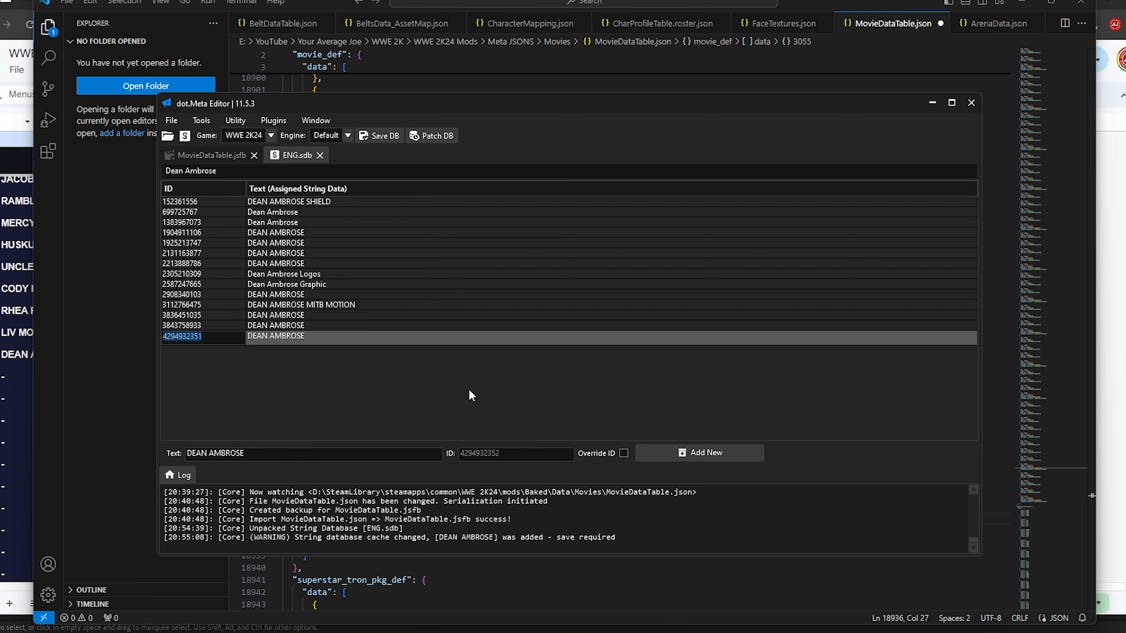
click(236, 122)
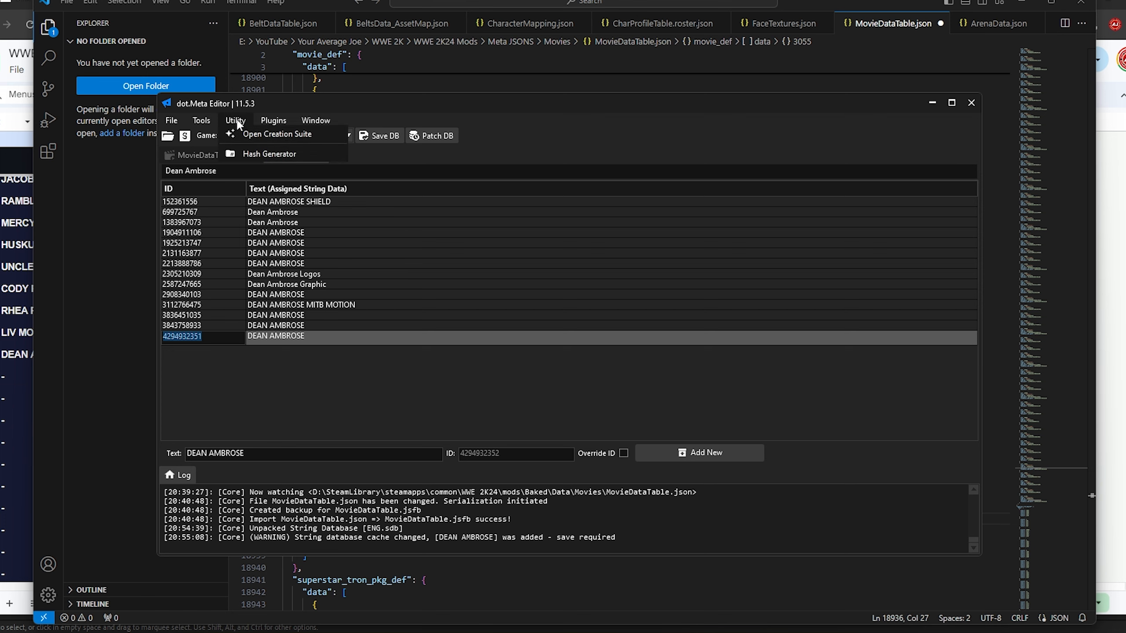
click(257, 154)
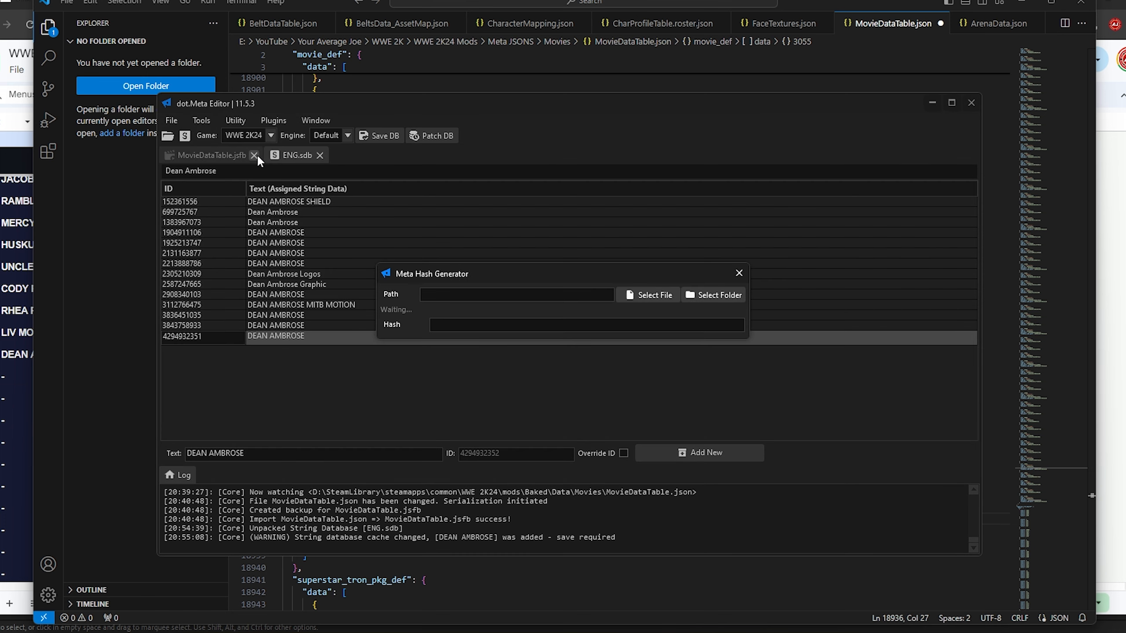
Generate the hash of the ent_0512_0_0_3 movie file in the WWE 2K24 mods/Baked/GFX/Movies/titantron folder.
click(645, 297)
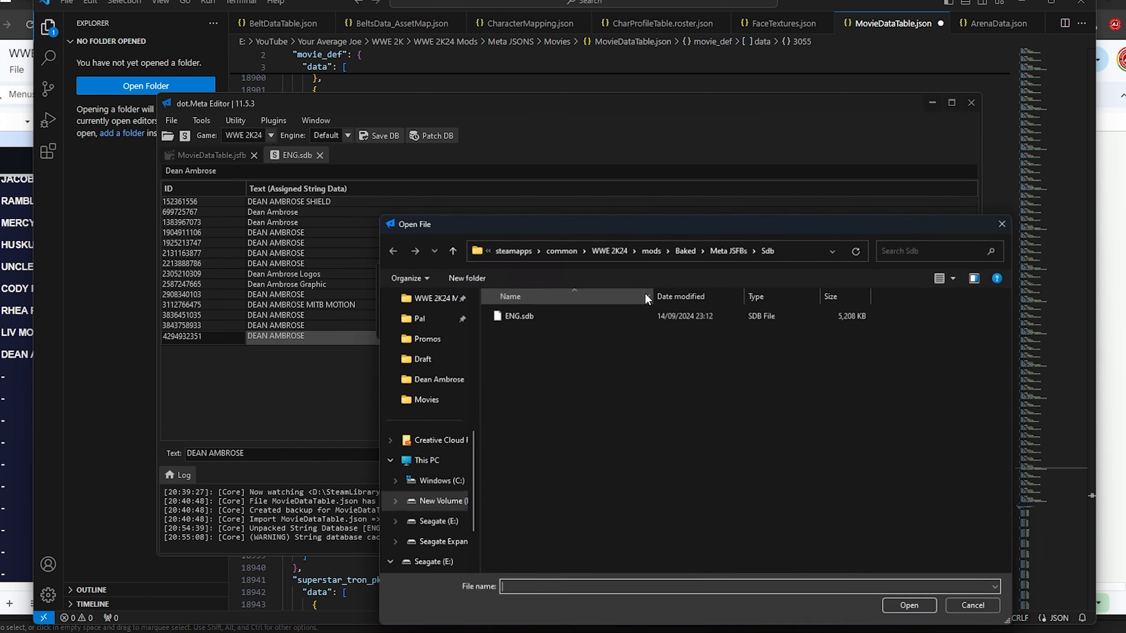
click(686, 246)
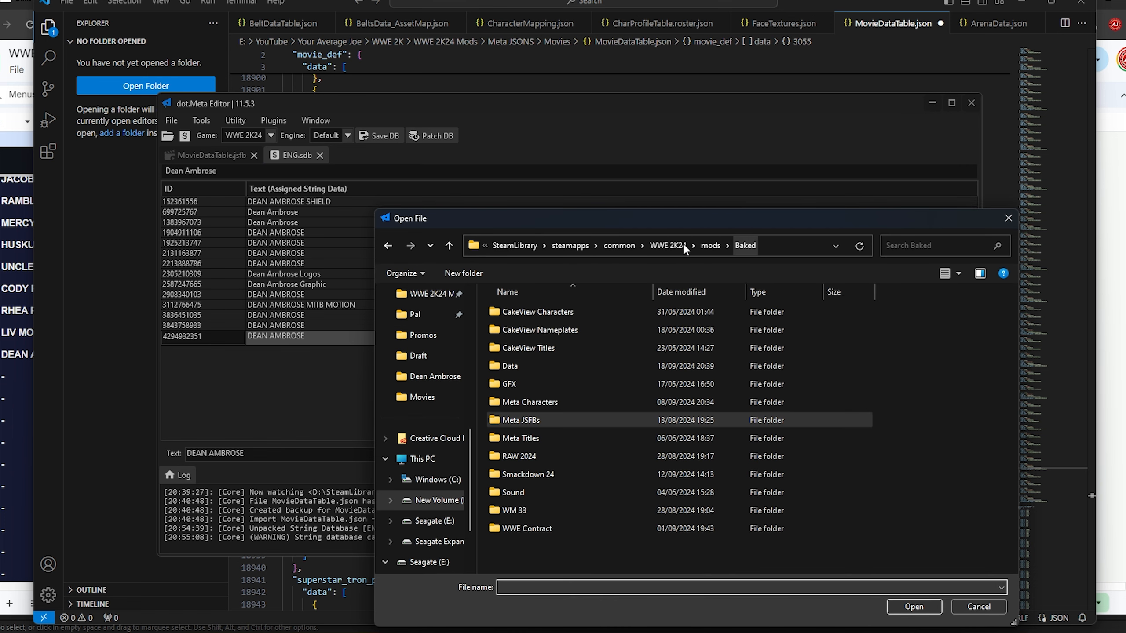
double_click(512, 385)
click(510, 312)
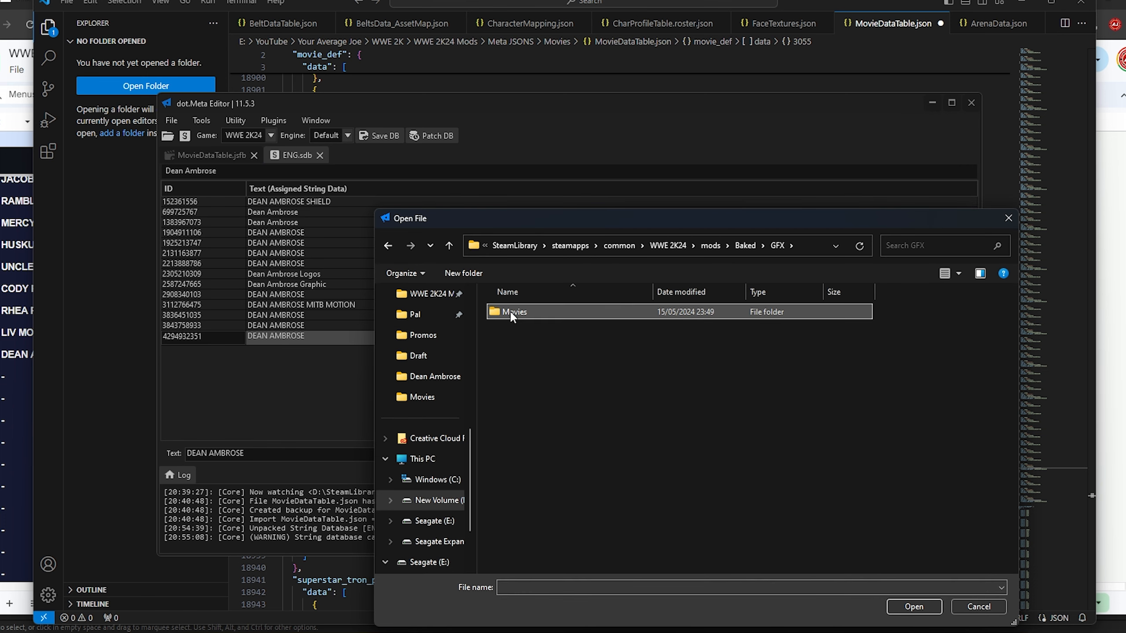
double_click(511, 312)
double_click(529, 347)
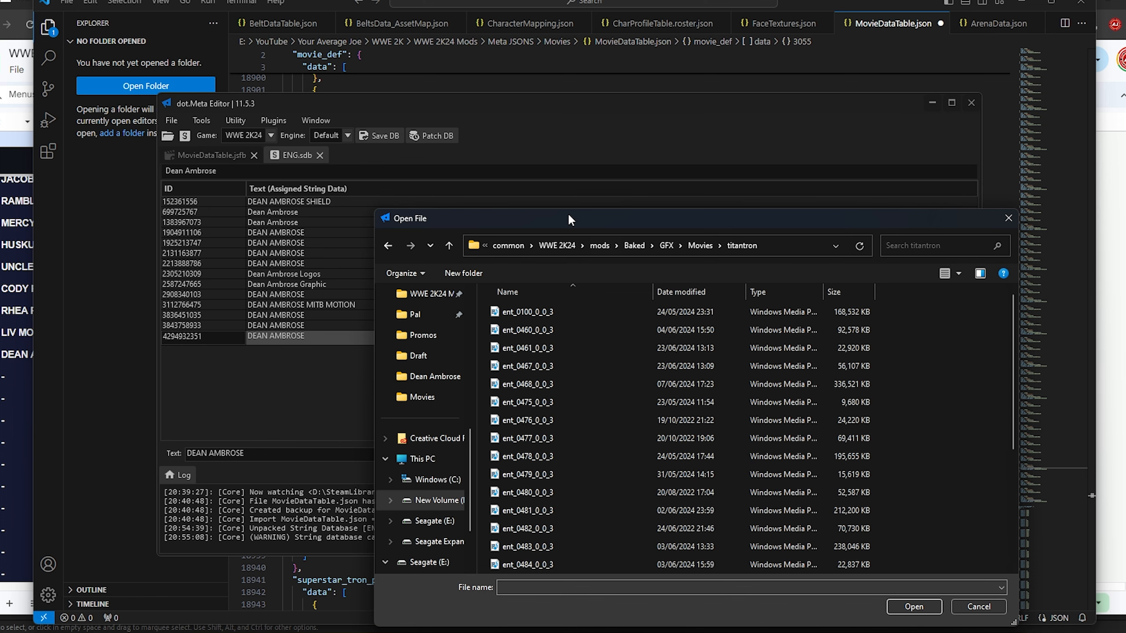
drag(568, 218, 535, 151)
scroll(551, 343, down, 2)
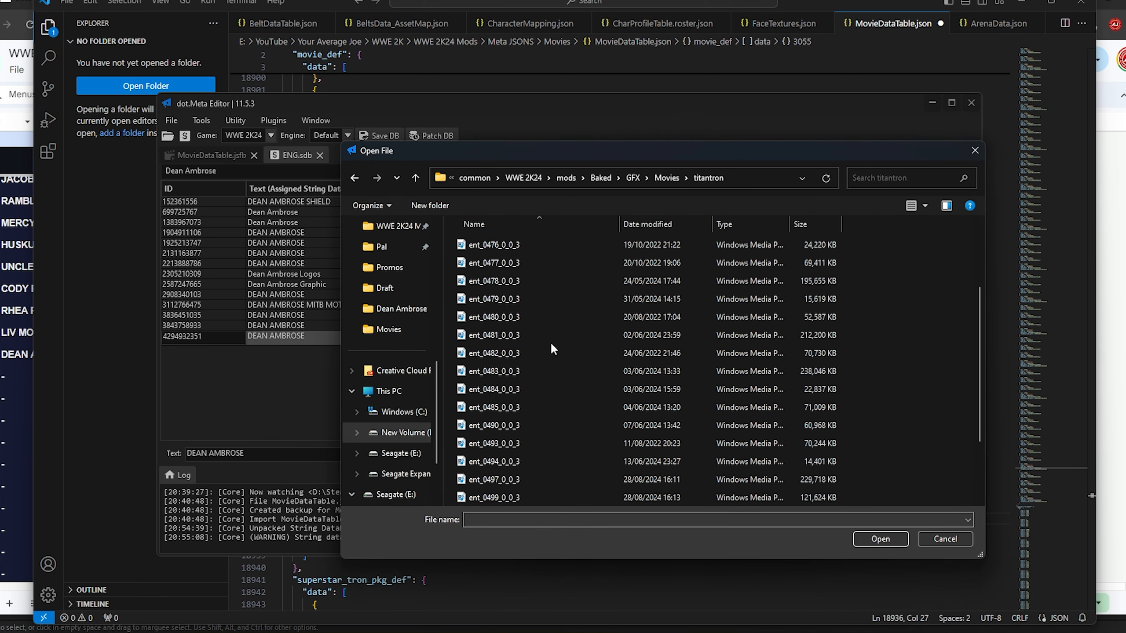
scroll(551, 348, down, 1)
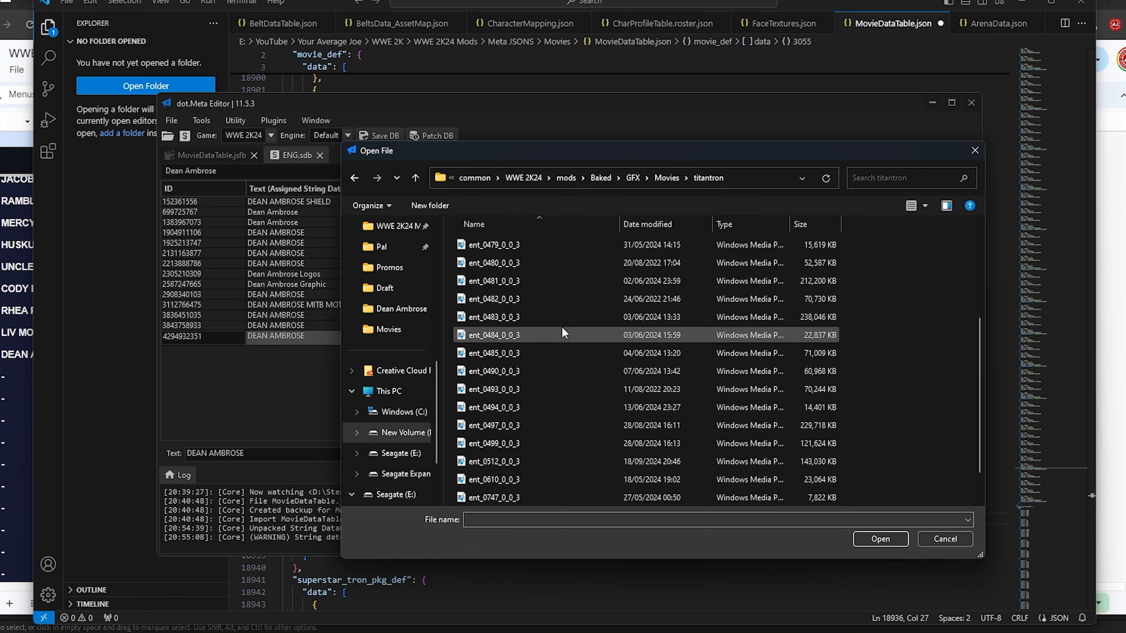
scroll(563, 360, down, 1)
click(490, 426)
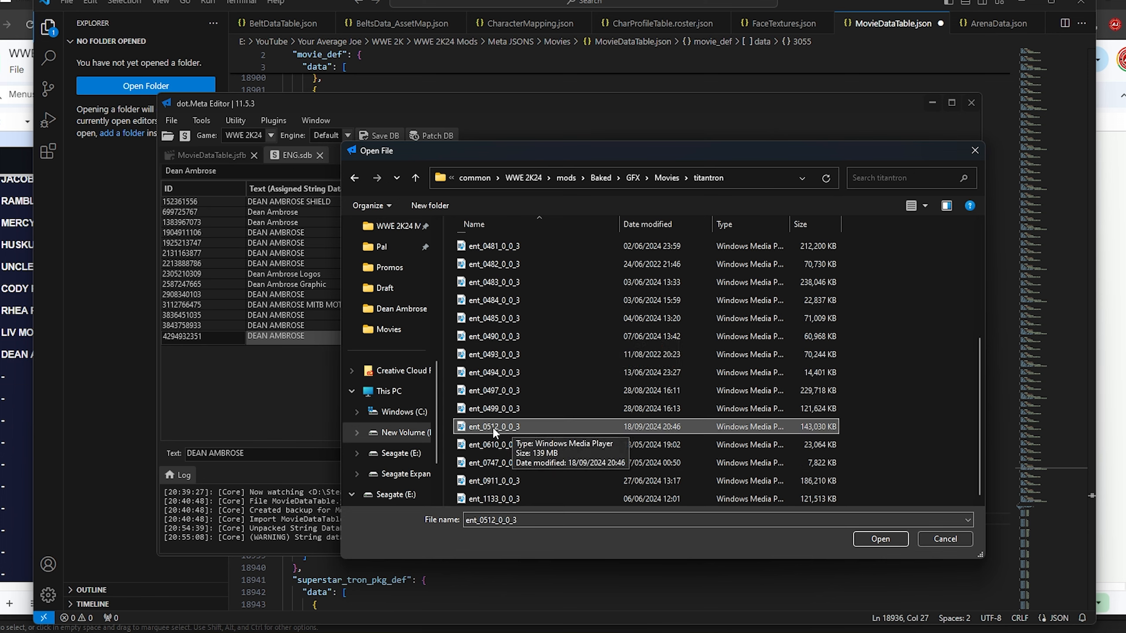
click(871, 539)
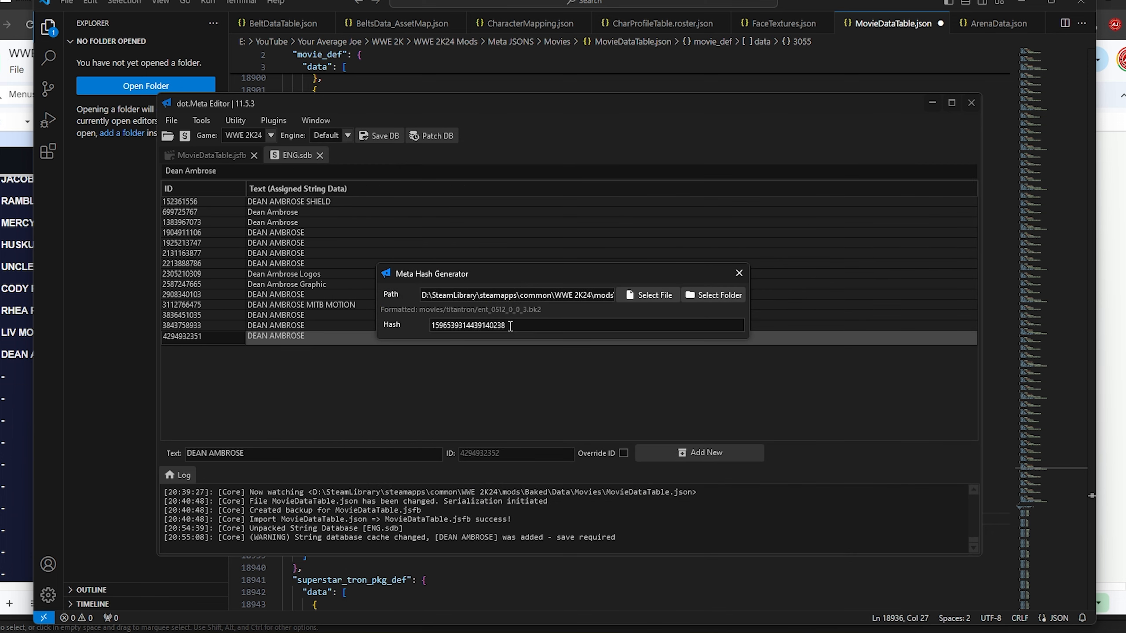
drag(508, 326, 422, 327)
key(ctrl+c)
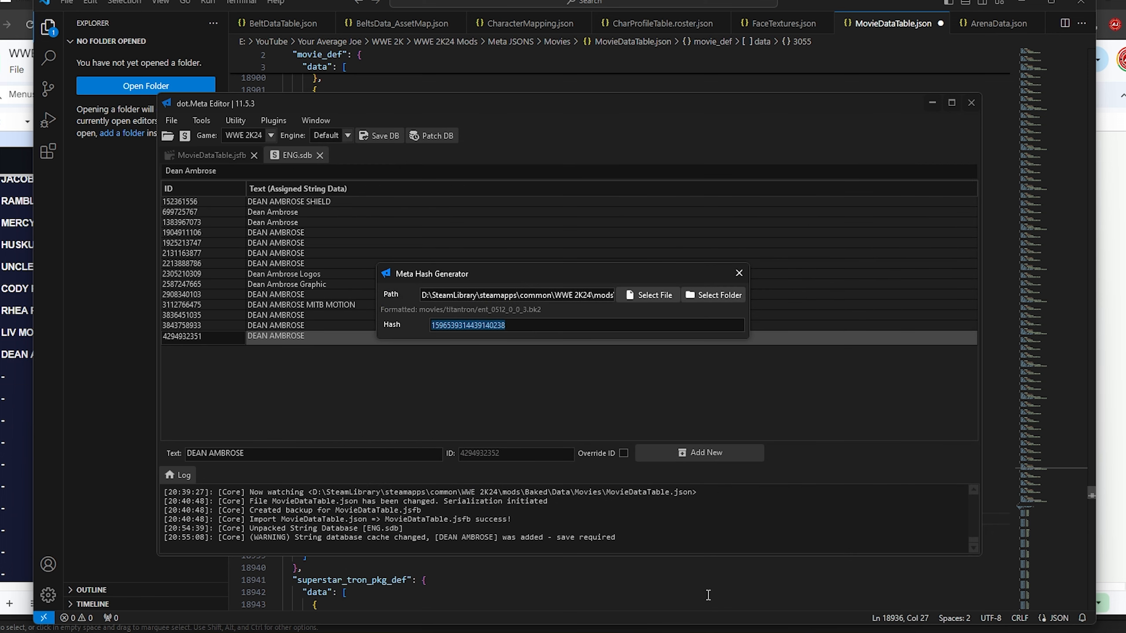
click(705, 632)
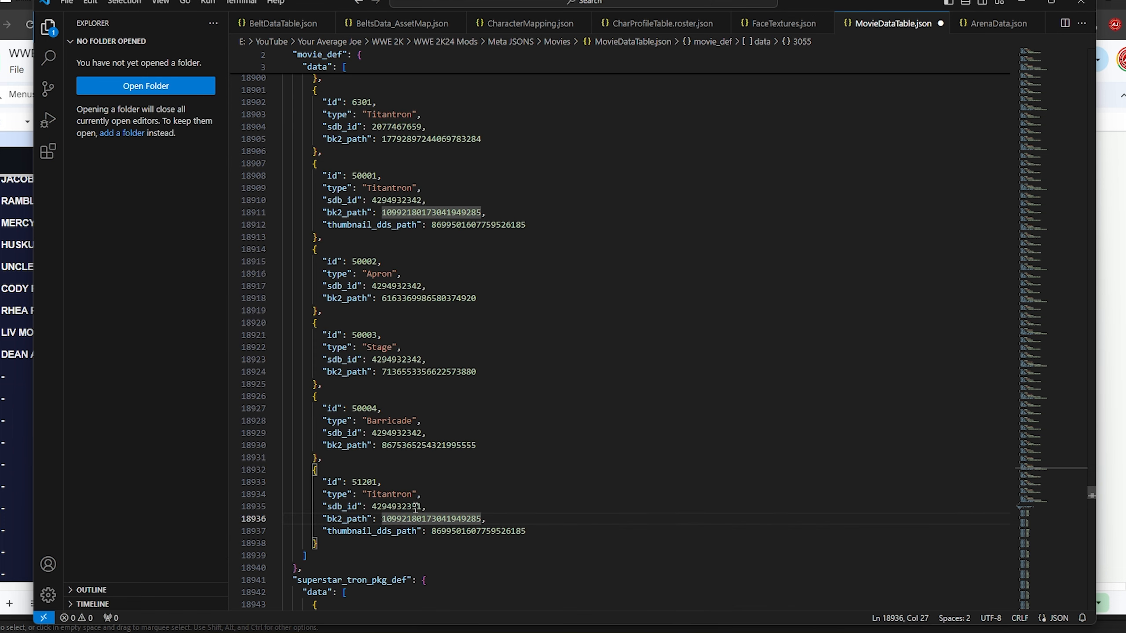
double_click(407, 519)
key(ctrl+v)
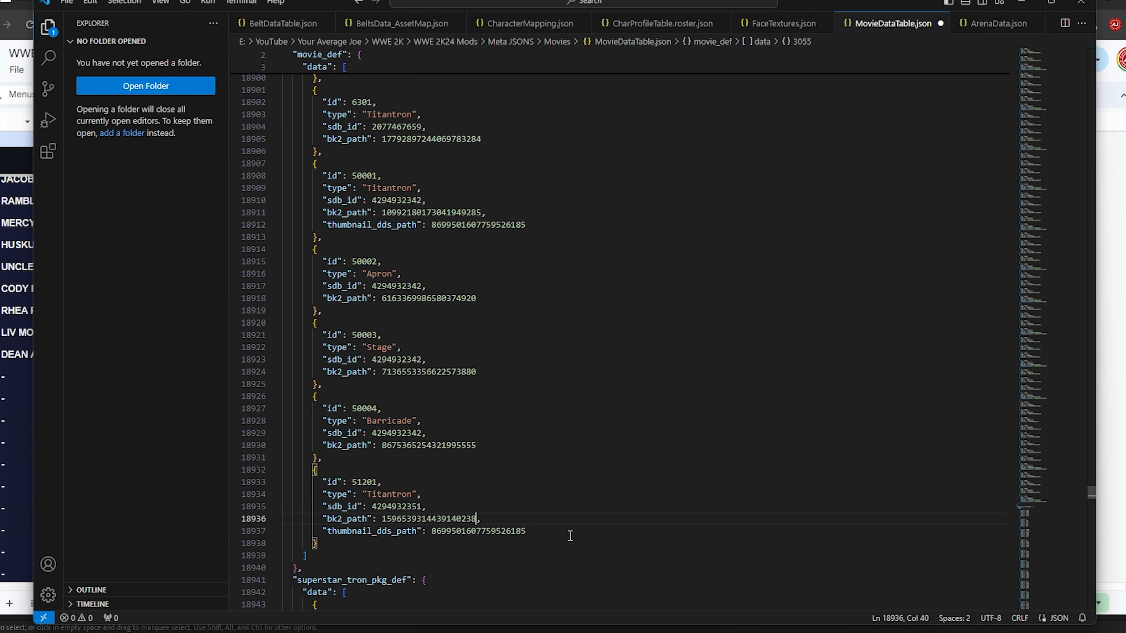
key(ctrl+s)
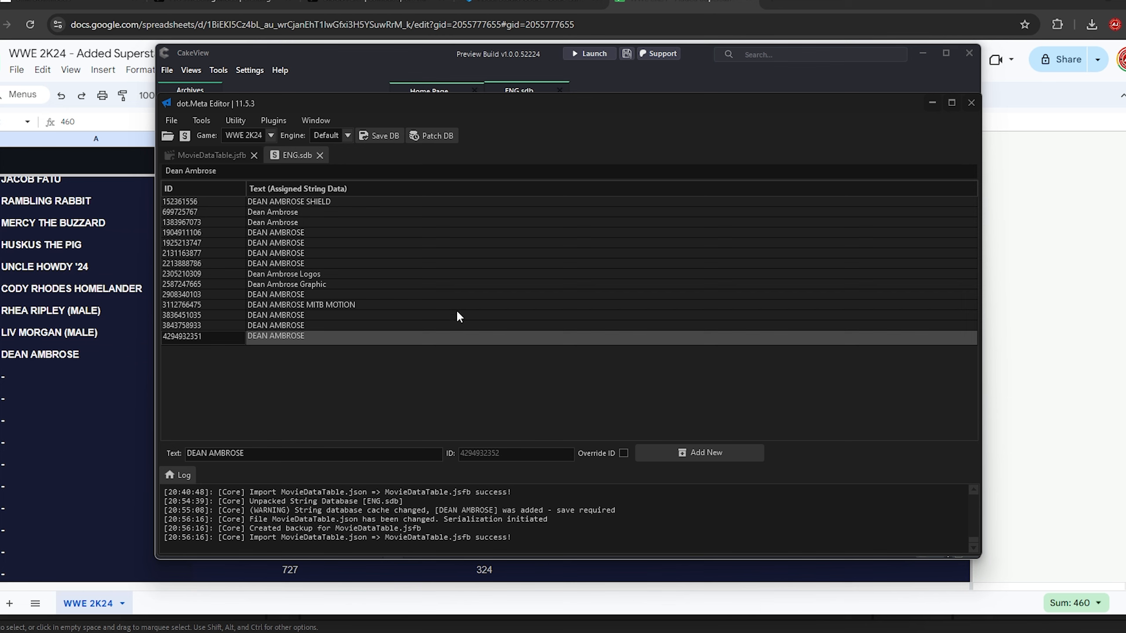
Save the ENG.sdb string database in dot.Meta Editor and save MovieDataTable.json again in Visual Studio Code.
click(377, 136)
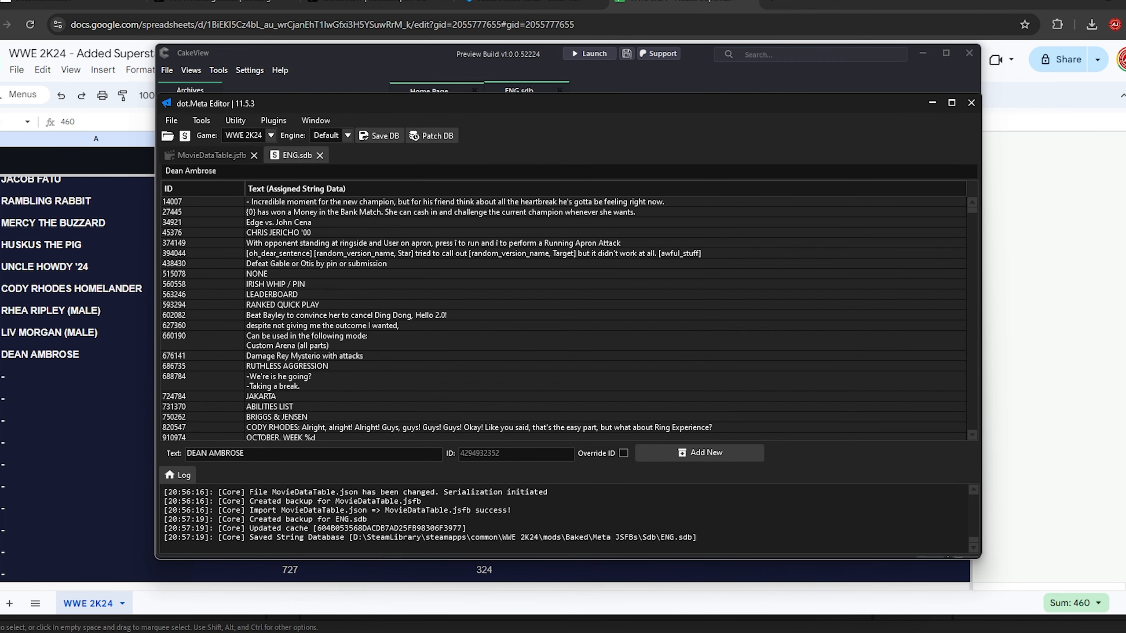
key(alt+Tab)
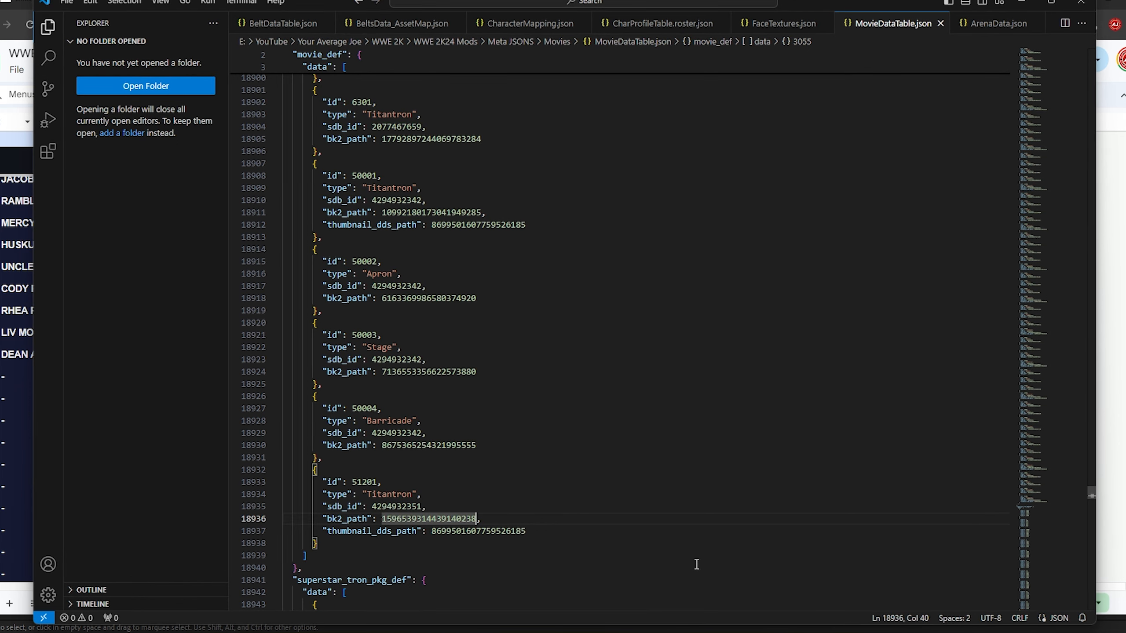
key(ctrl+s)
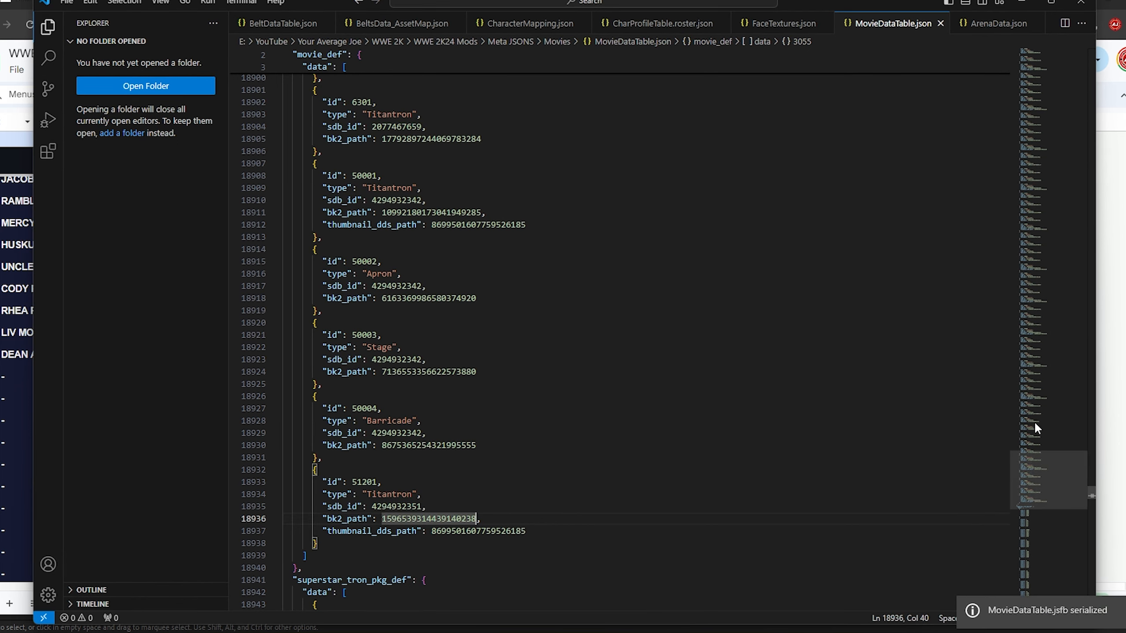
click(1022, 2)
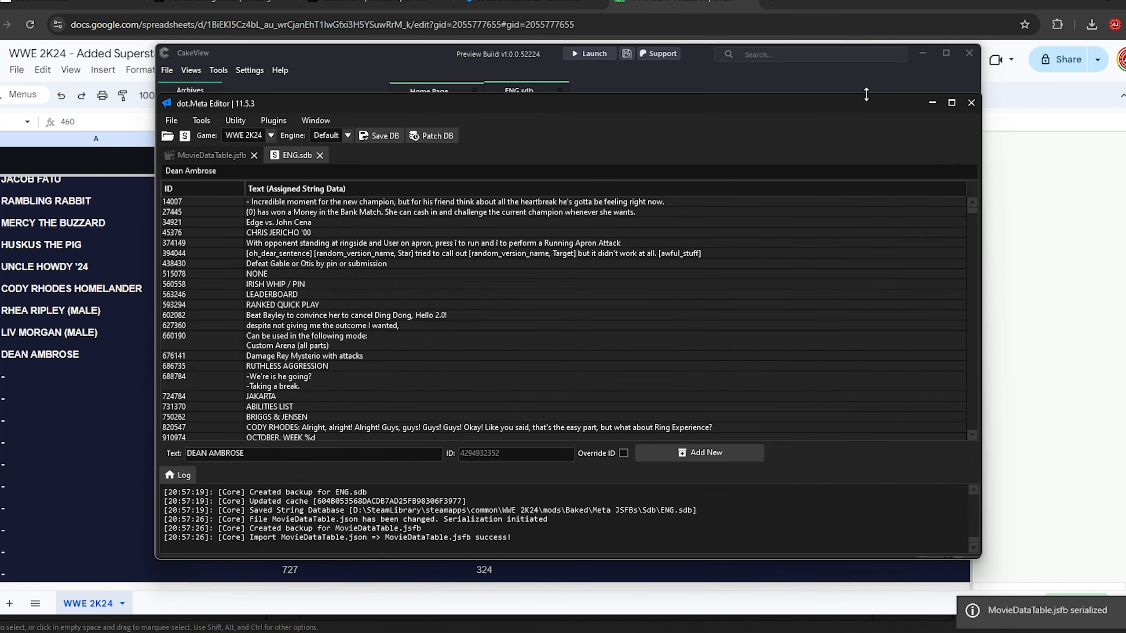
Switch to CakeView, close the open ENG.sdb file and look through the recently saved CAK bakes.
click(932, 105)
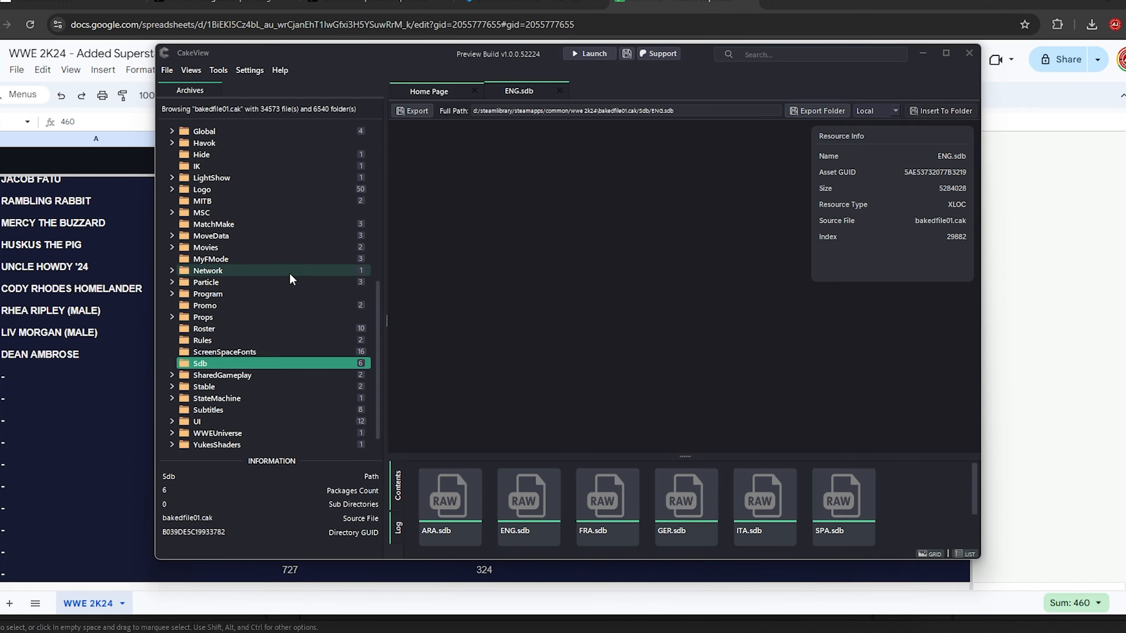
click(561, 90)
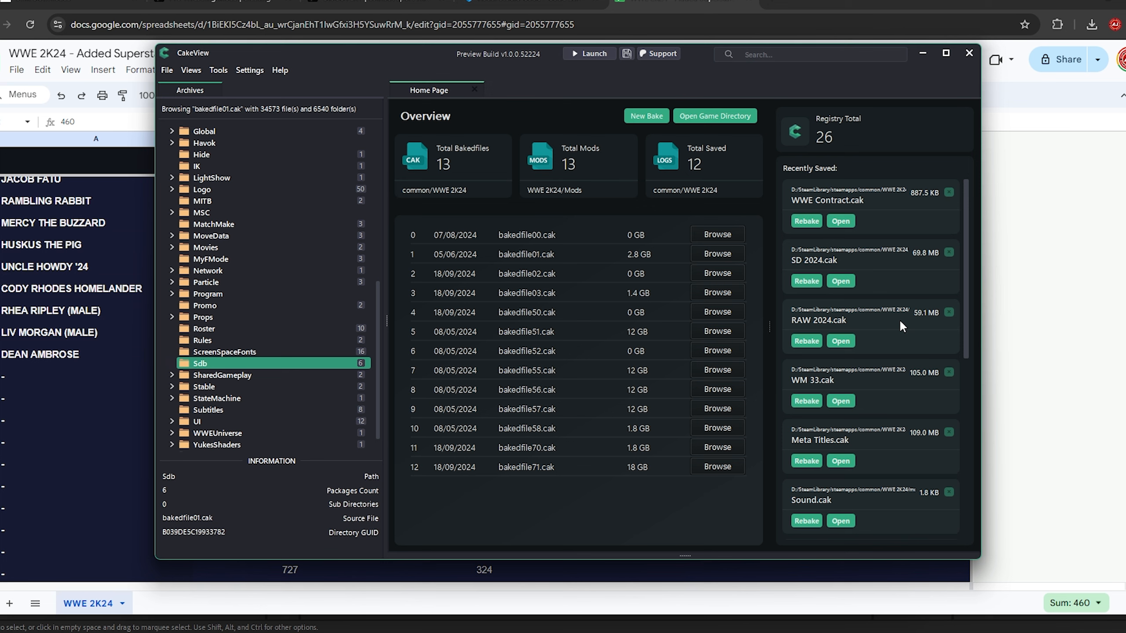
scroll(900, 323, down, 2)
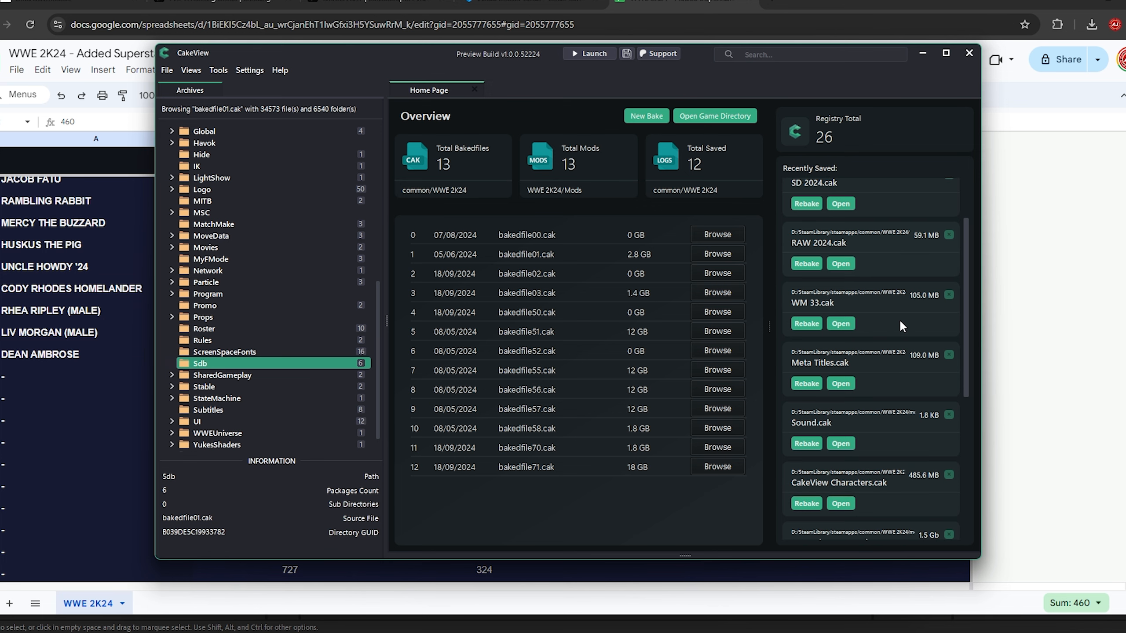
scroll(900, 323, down, 3)
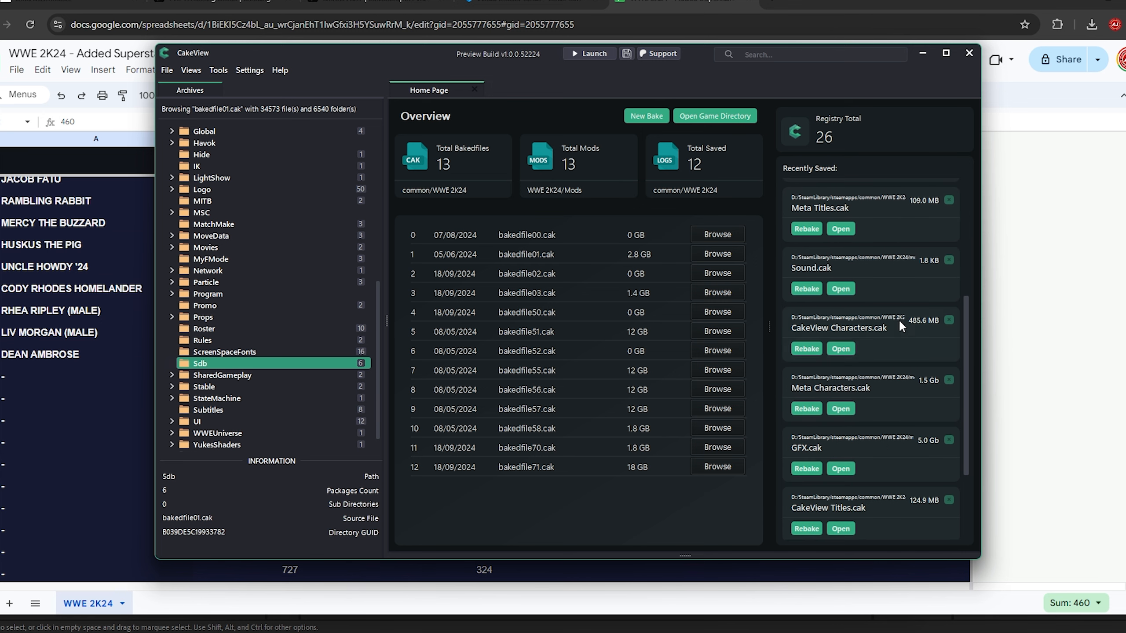
scroll(900, 322, down, 2)
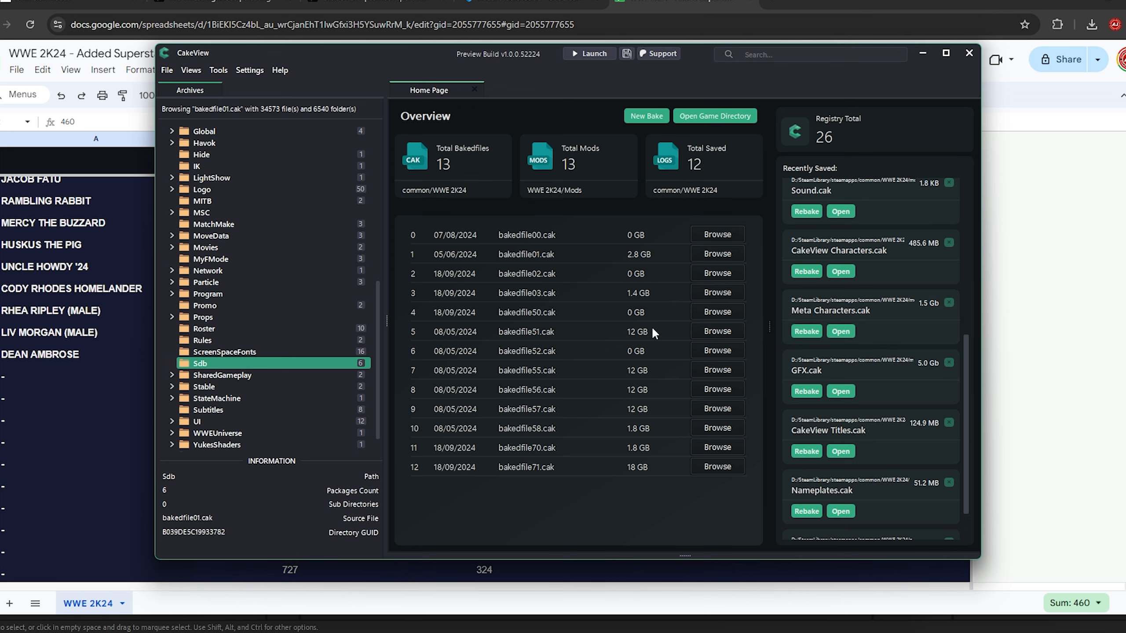
click(168, 73)
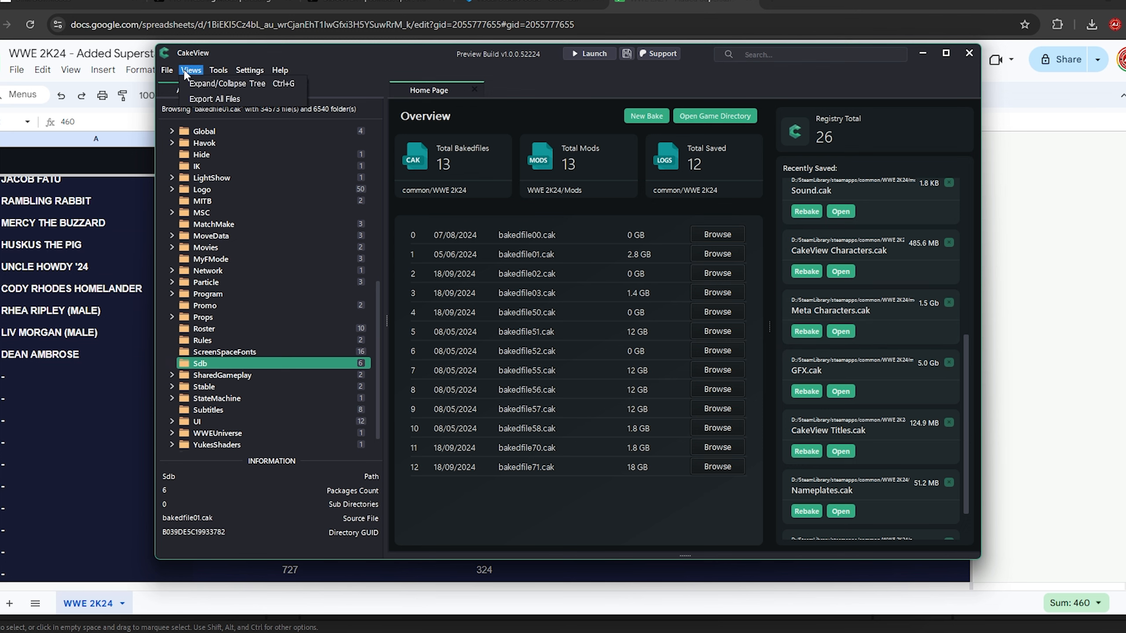
click(638, 102)
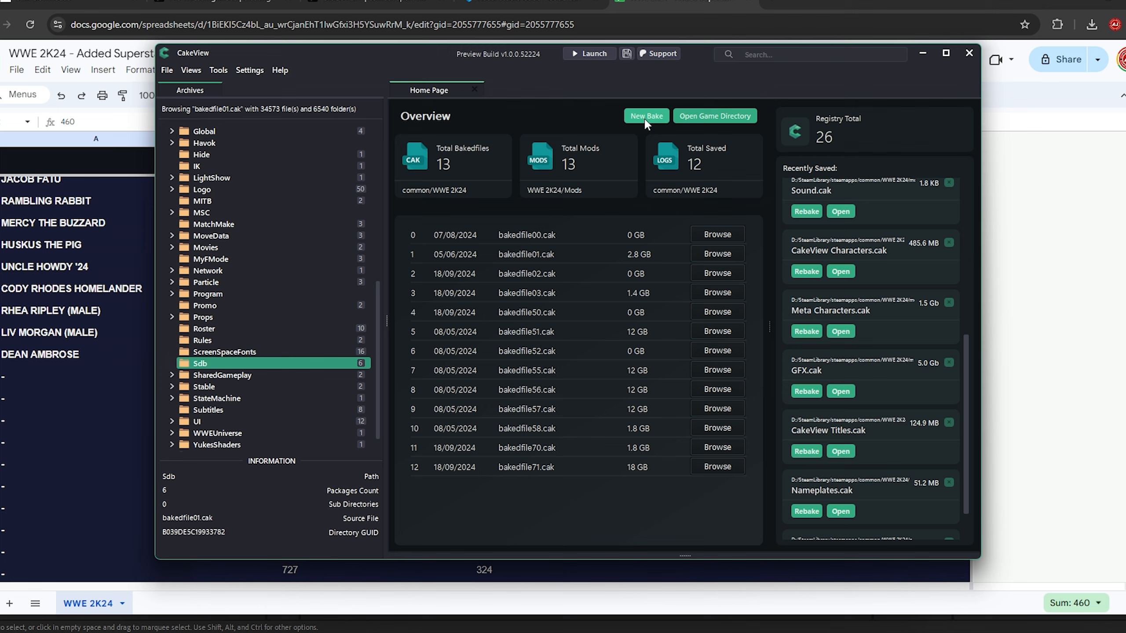
Start a new bake with the WWE 2K24 mods/Baked/Meta JSFBs folder as its target directory.
click(646, 117)
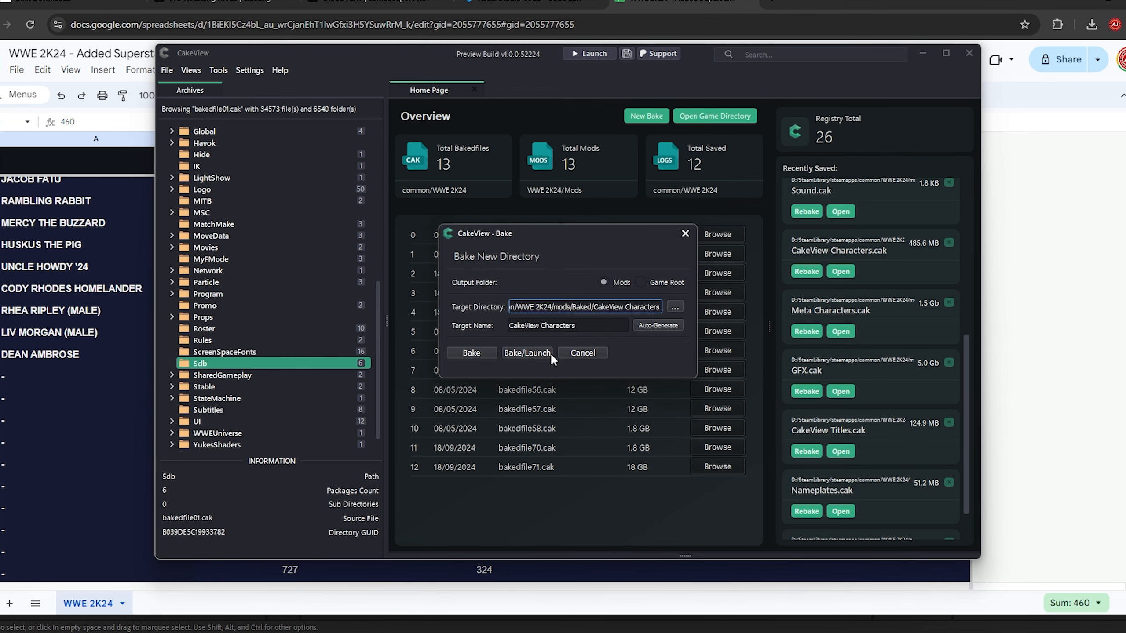
click(671, 306)
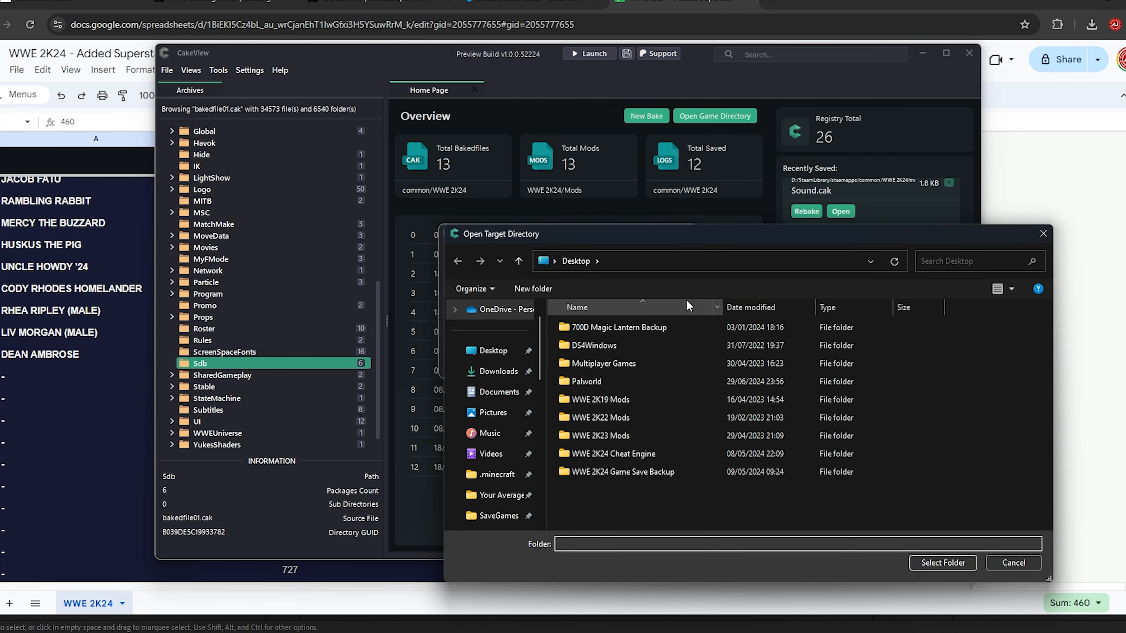
scroll(503, 430, down, 3)
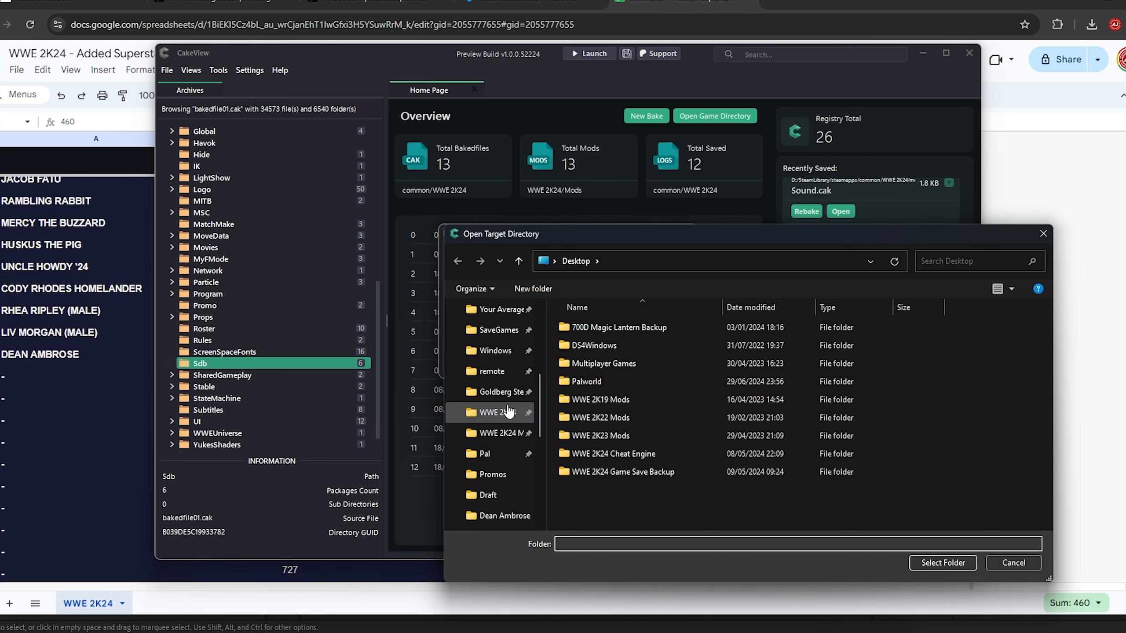
click(492, 413)
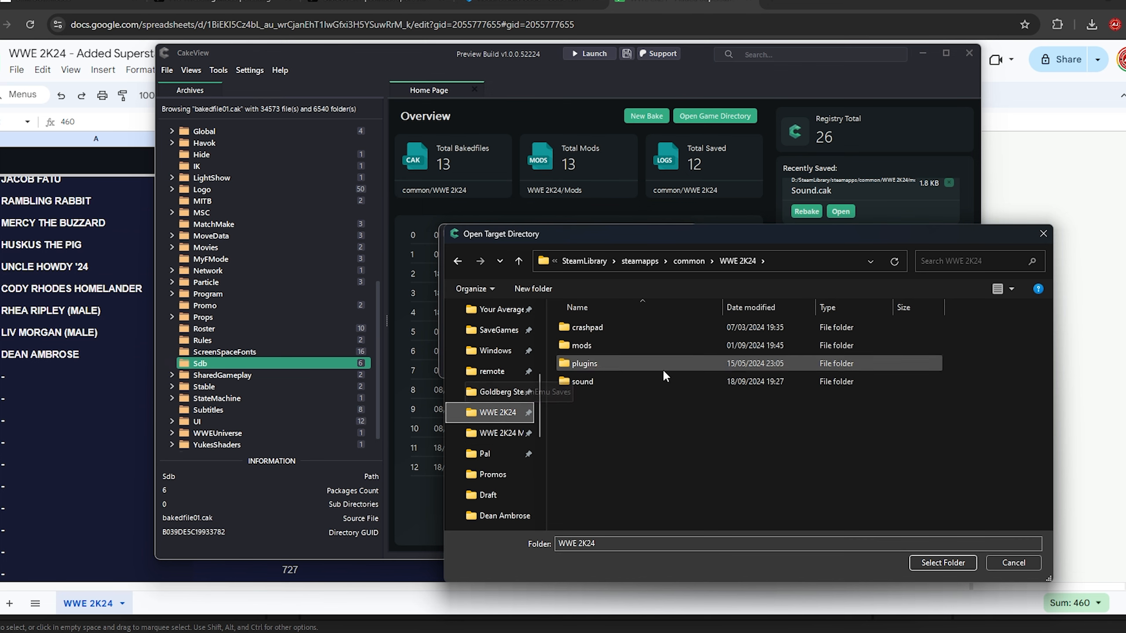
double_click(578, 345)
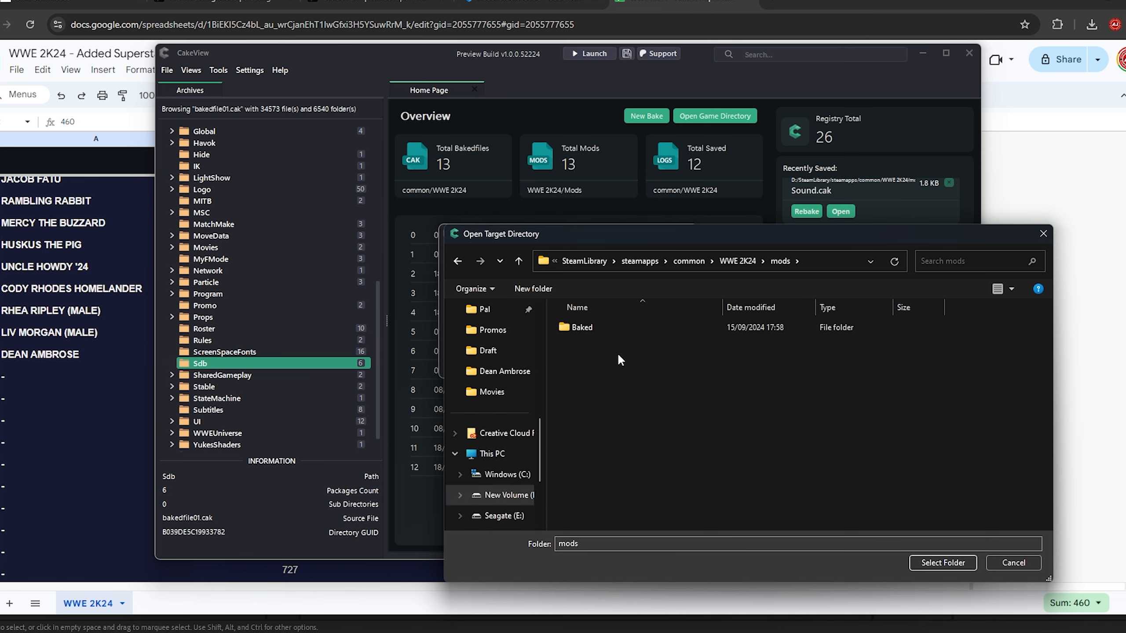
double_click(573, 327)
drag(626, 240, 501, 156)
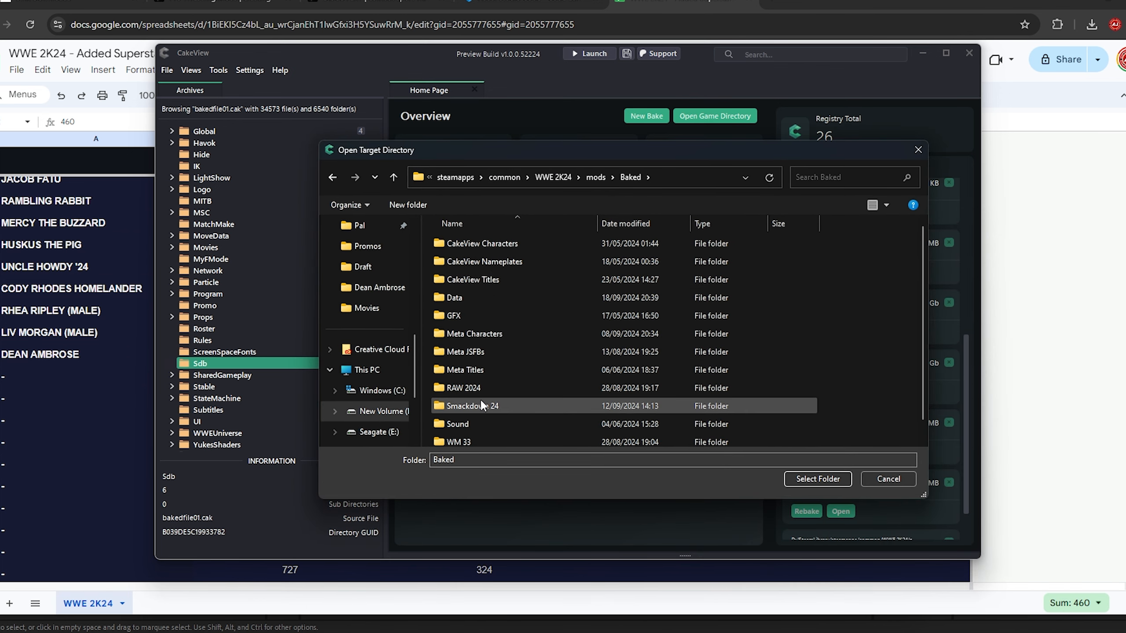
scroll(480, 398, down, 1)
click(481, 332)
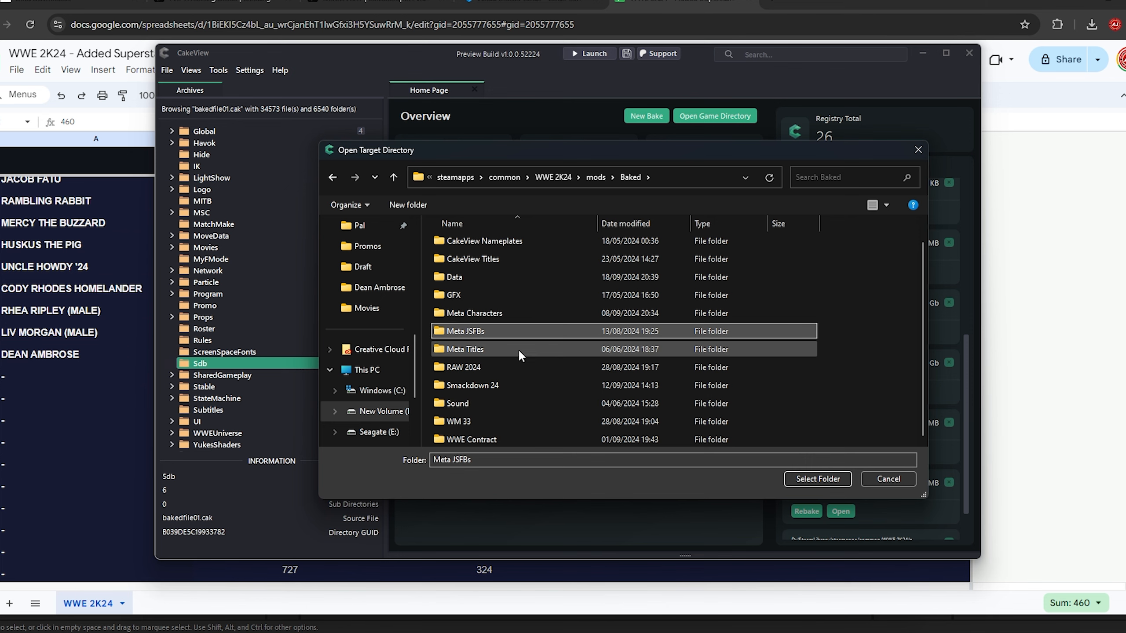
click(815, 478)
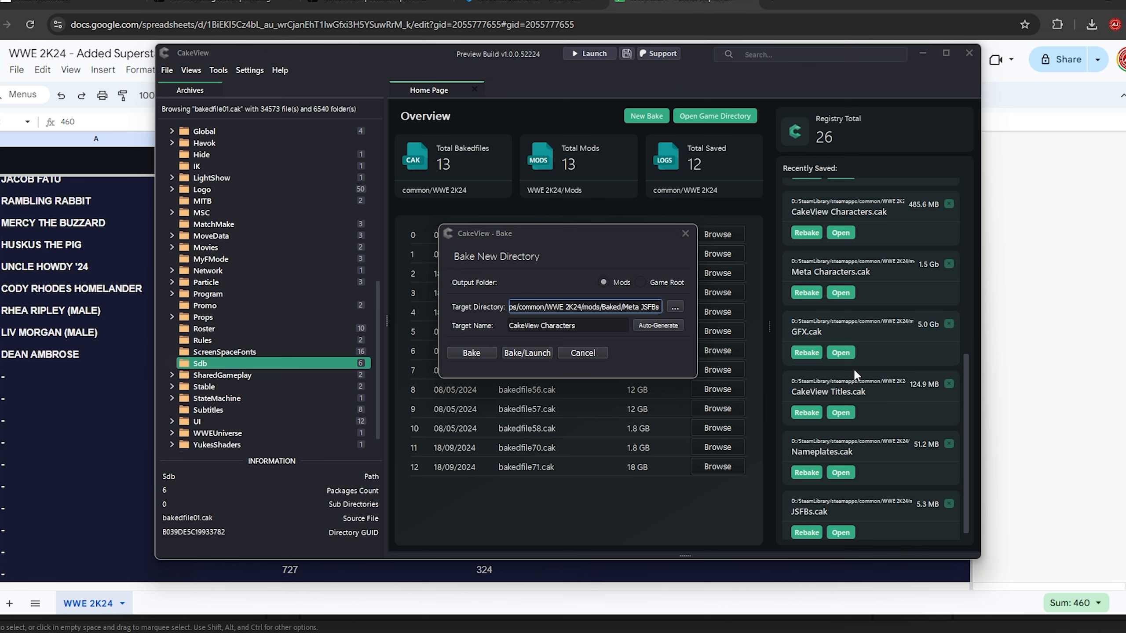
Set the new bake's target name to JSFBs and close the bake dialog without baking.
scroll(860, 350, down, 1)
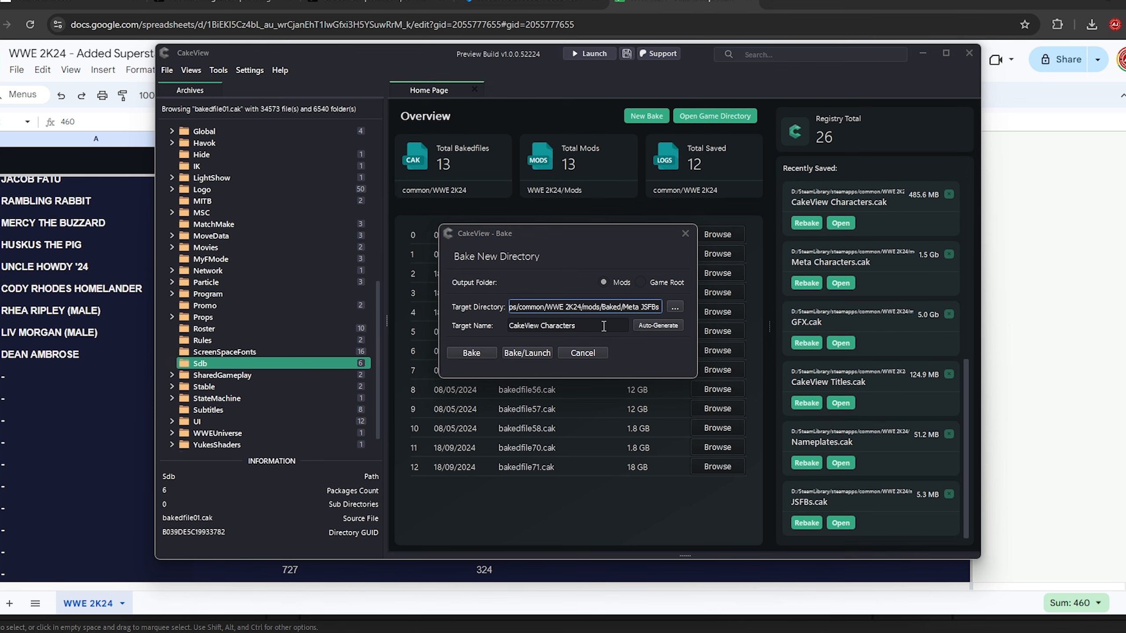
drag(604, 326, 485, 326)
text(JS)
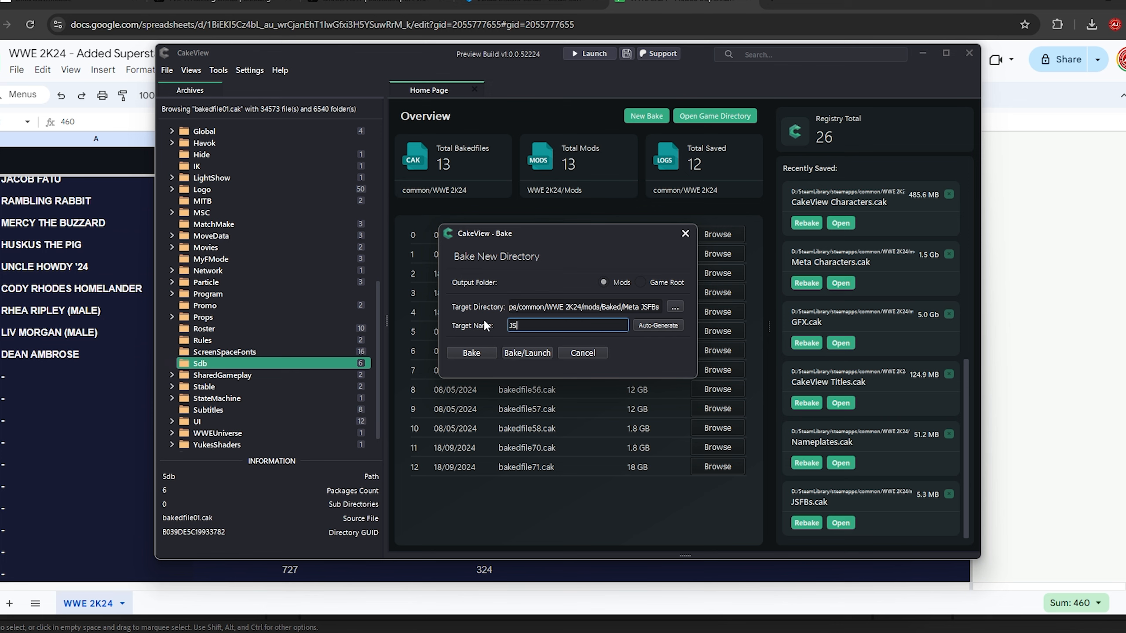
text(FBs)
click(685, 234)
Rebake the recently saved JSFBs.cak from the Meta JSFBs directory.
click(804, 524)
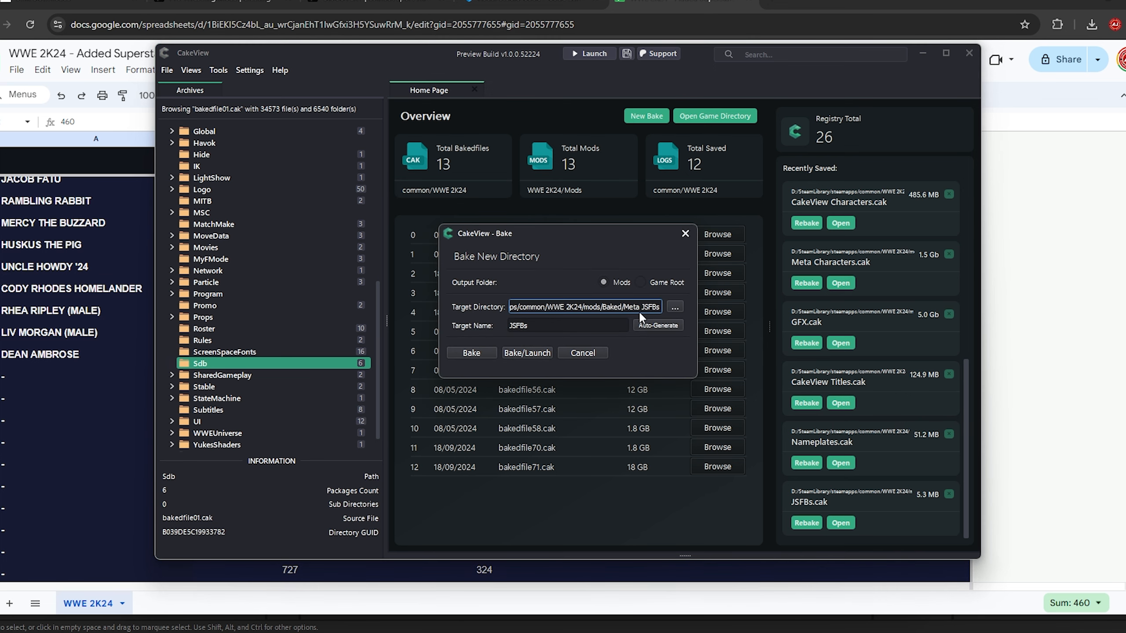
click(471, 354)
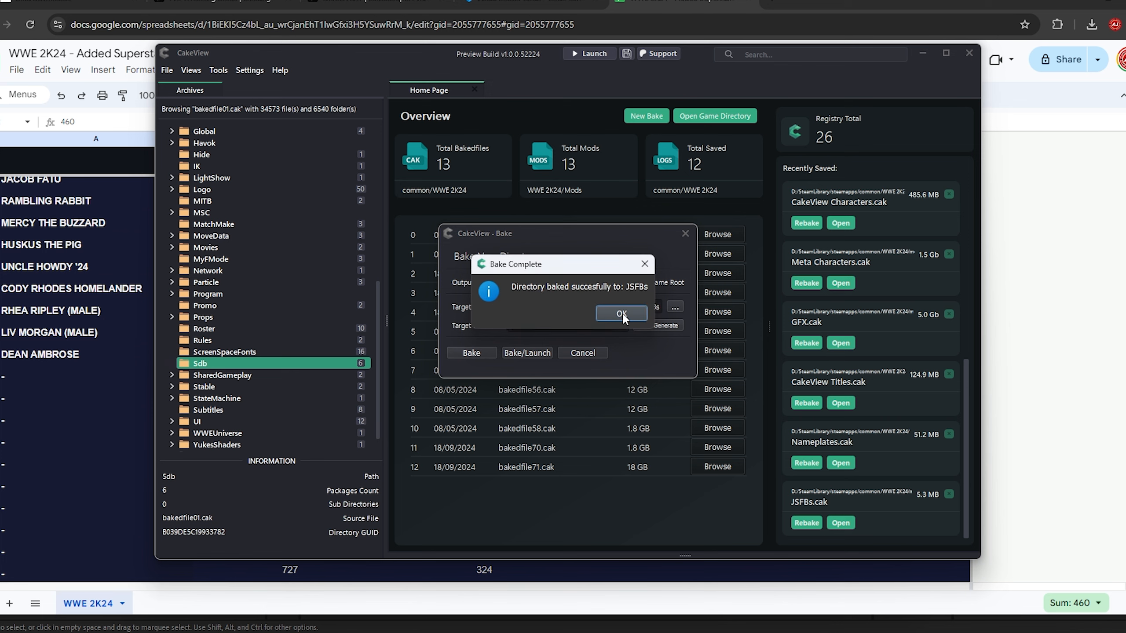
Dismiss the completion notice of the JSFBs bake and close the bake dialog.
click(622, 311)
click(685, 233)
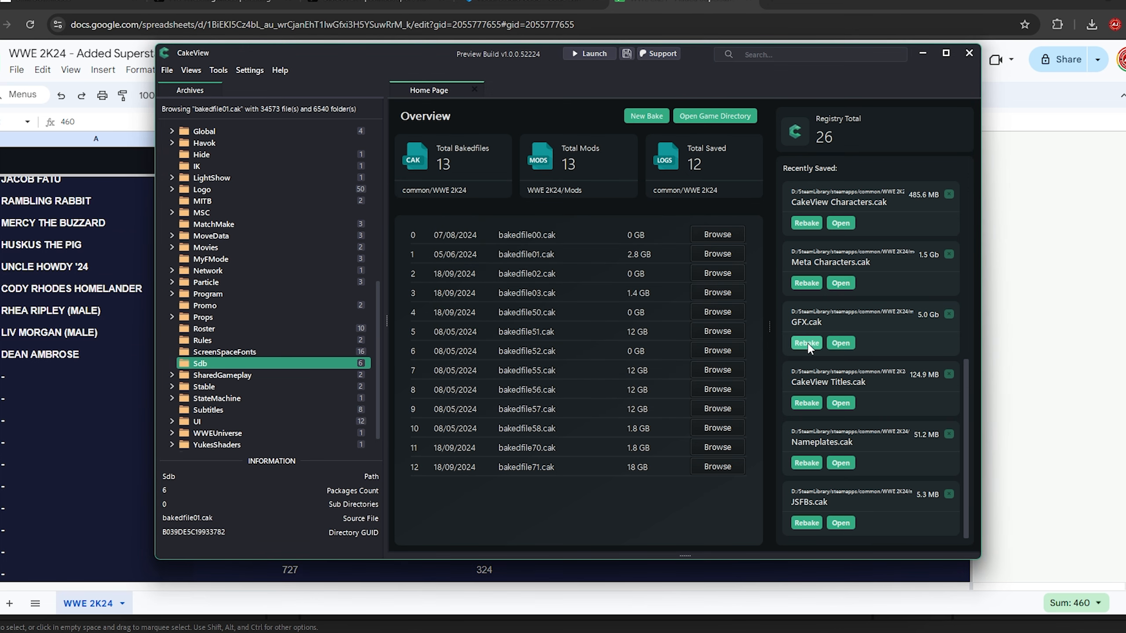
Set up a new bake of the WWE 2K24 mods/Baked/GFX folder with target name GFX and close it without baking.
click(639, 120)
click(675, 307)
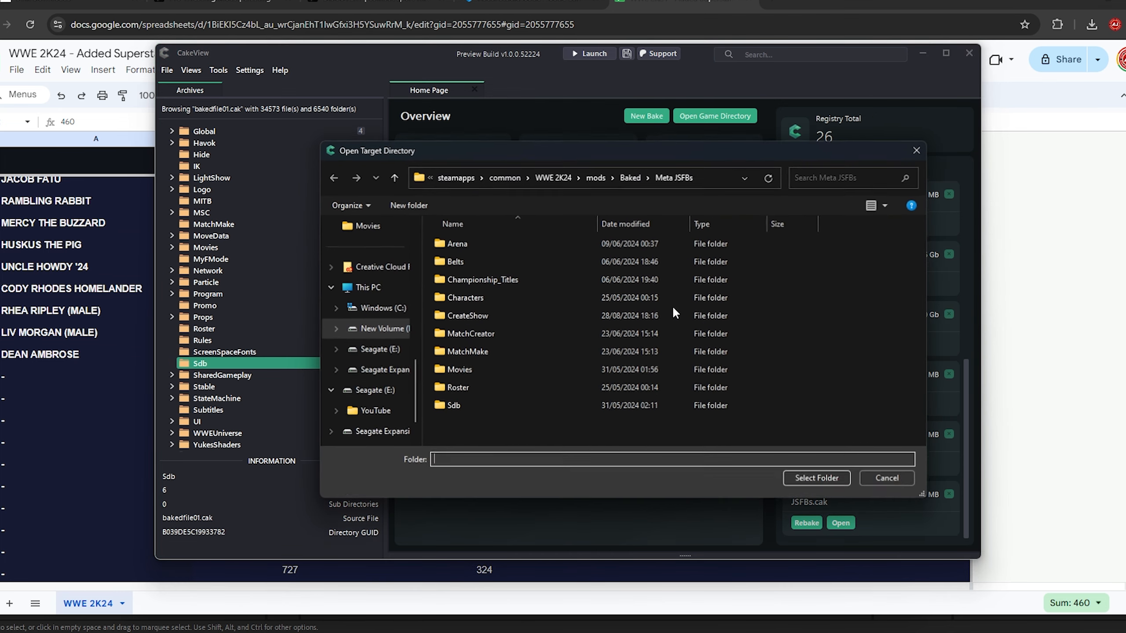
click(630, 177)
double_click(457, 316)
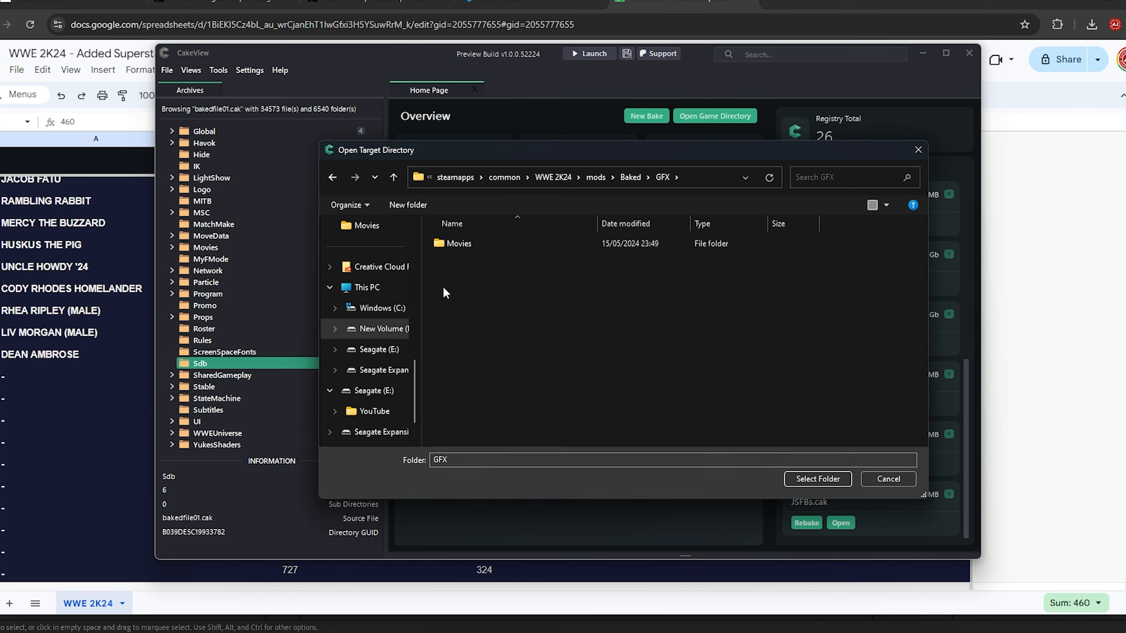
click(332, 177)
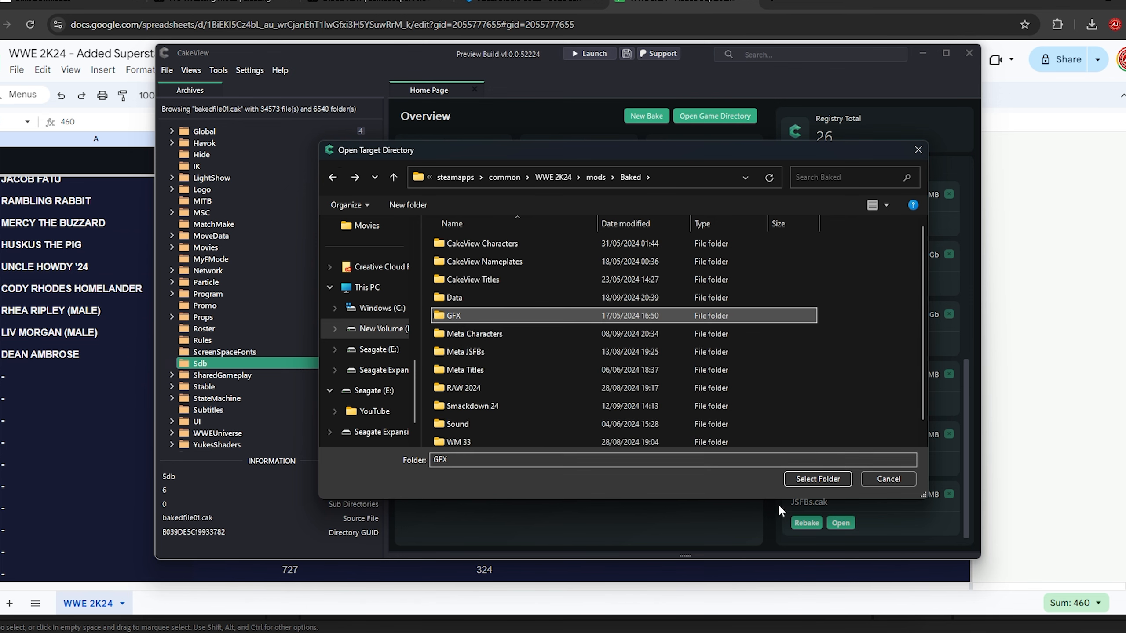
click(818, 479)
drag(546, 327, 479, 330)
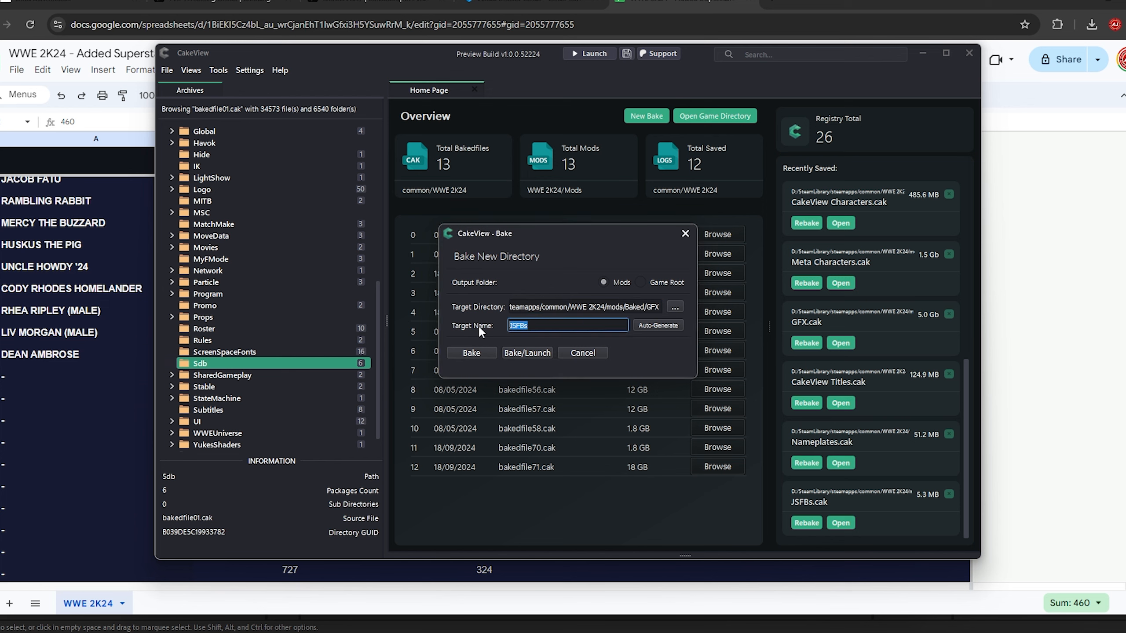
text(GFX)
click(686, 232)
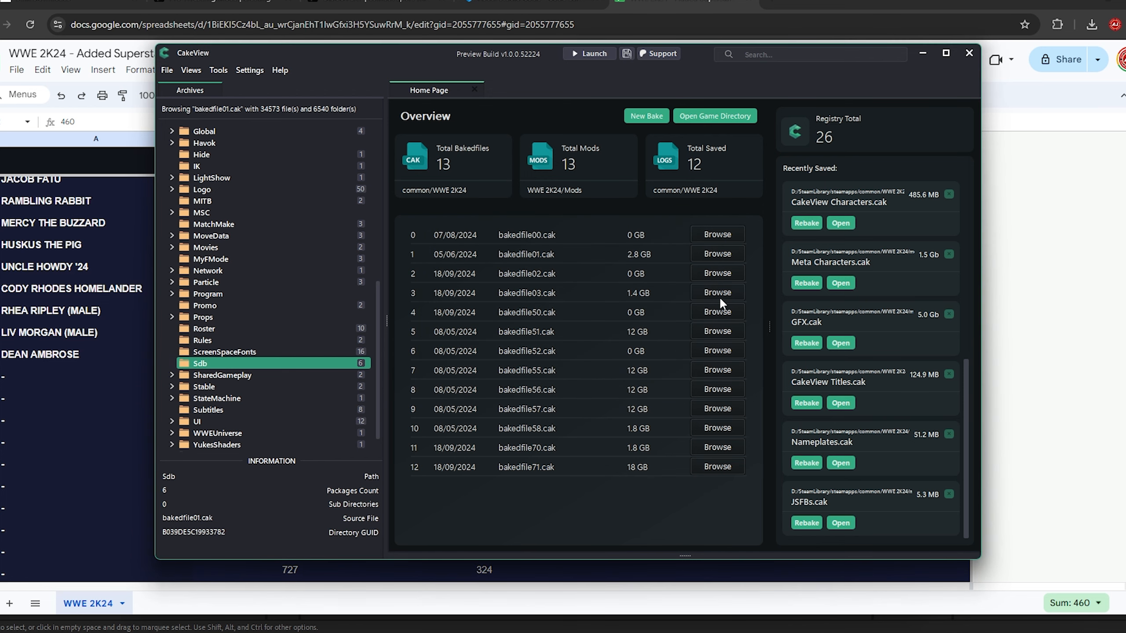
Rebake the recently saved GFX.cak from the mods/Baked/GFX directory and dismiss the completion notice.
click(805, 344)
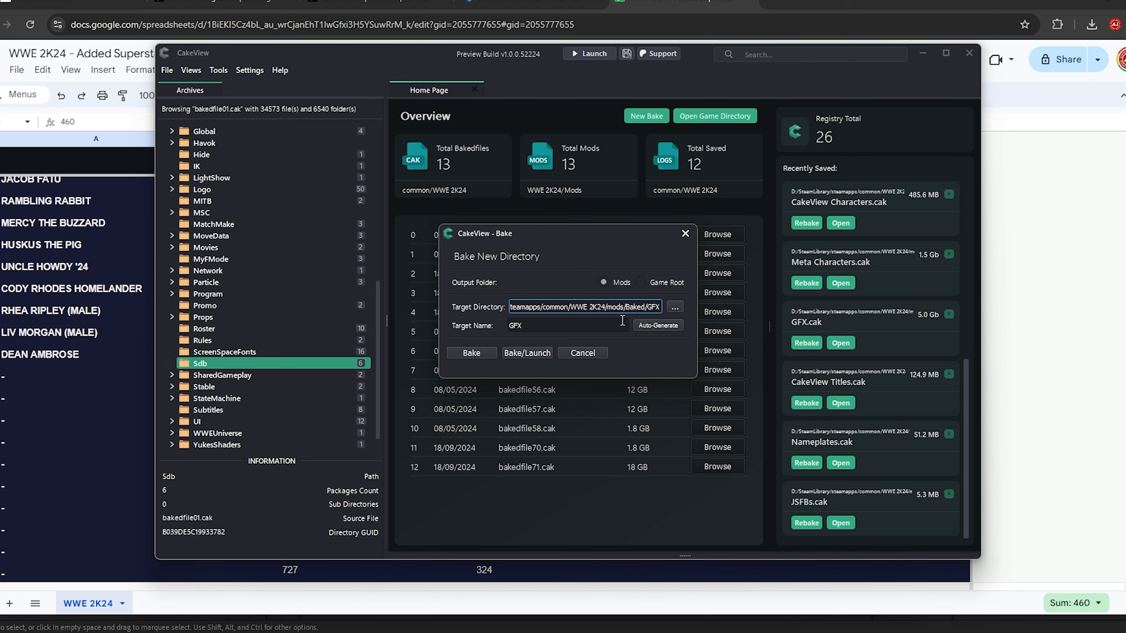
click(476, 352)
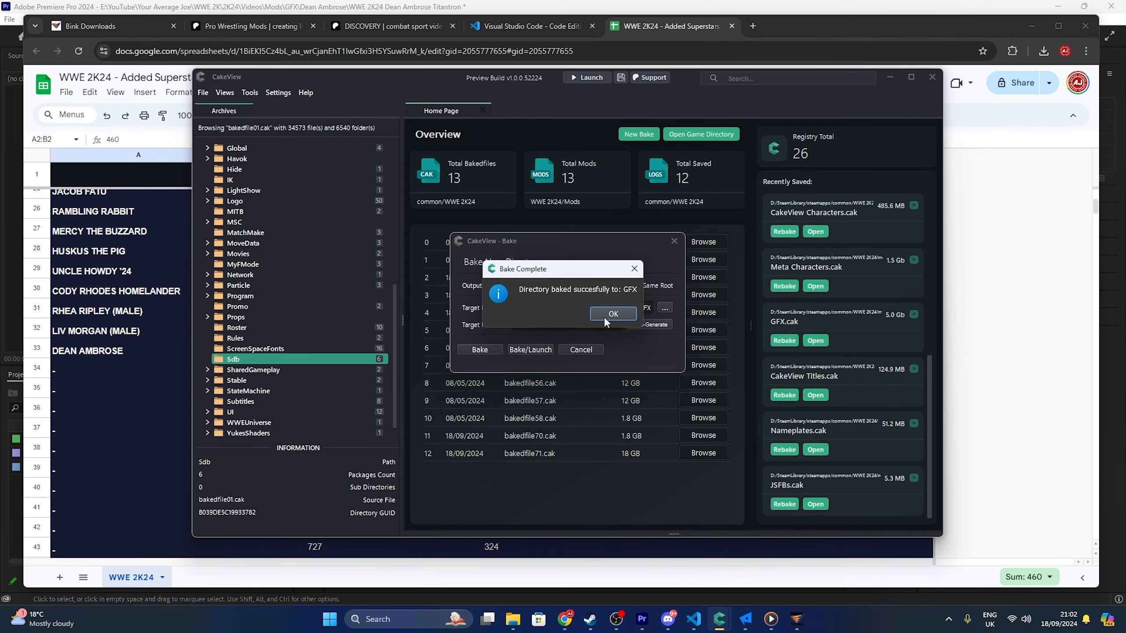
click(617, 313)
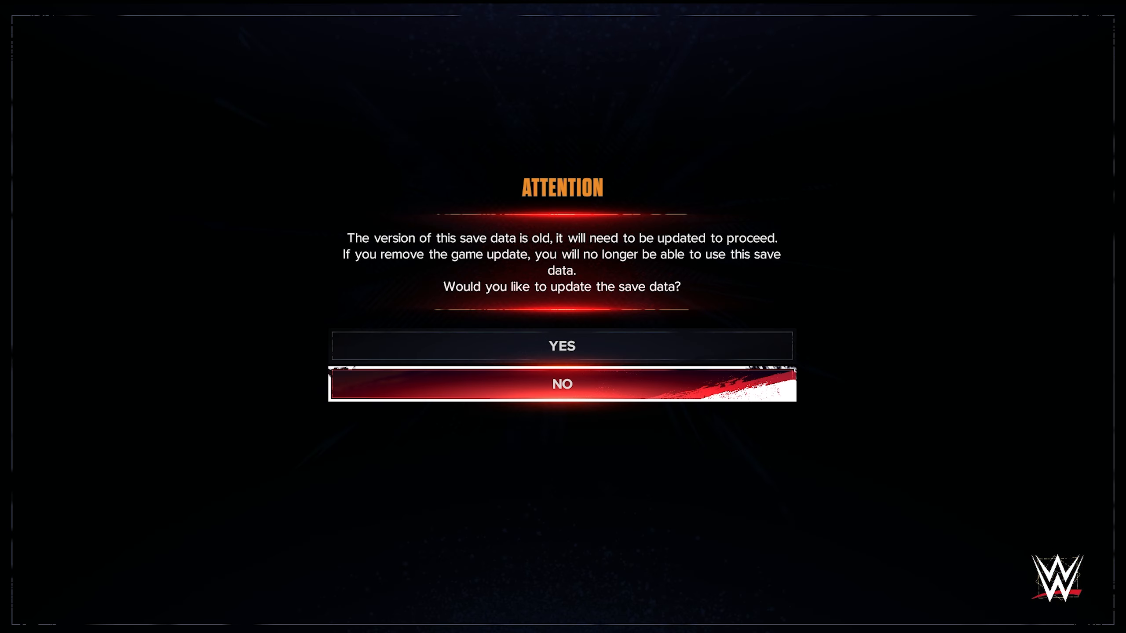
Switch to WWE 2K24 and agree to update the old save data.
key(Up)
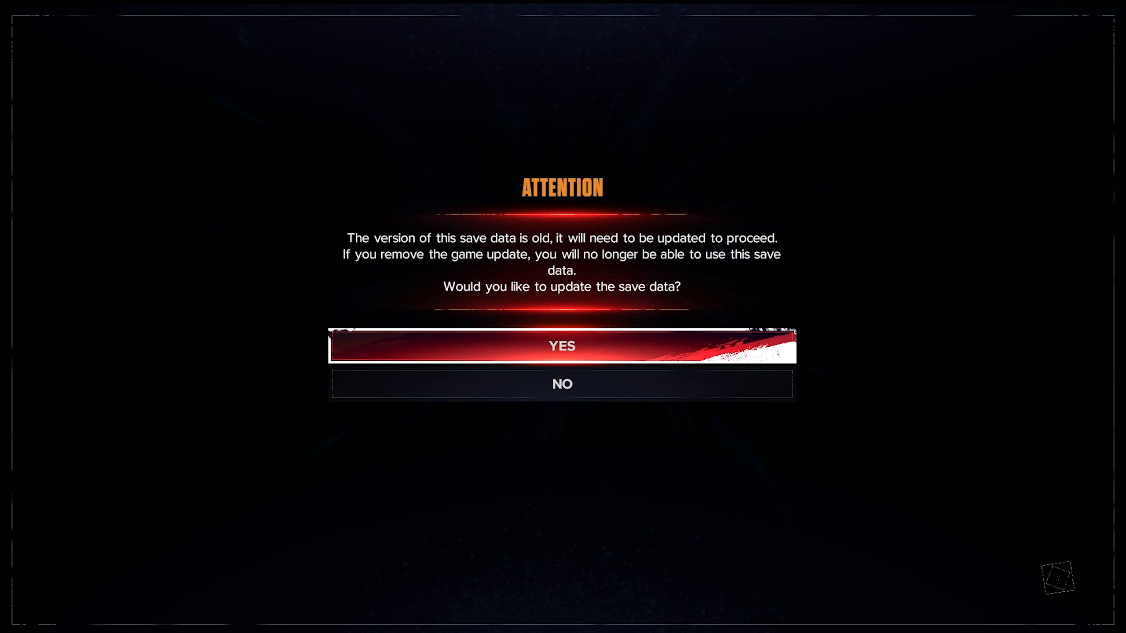
key(Return)
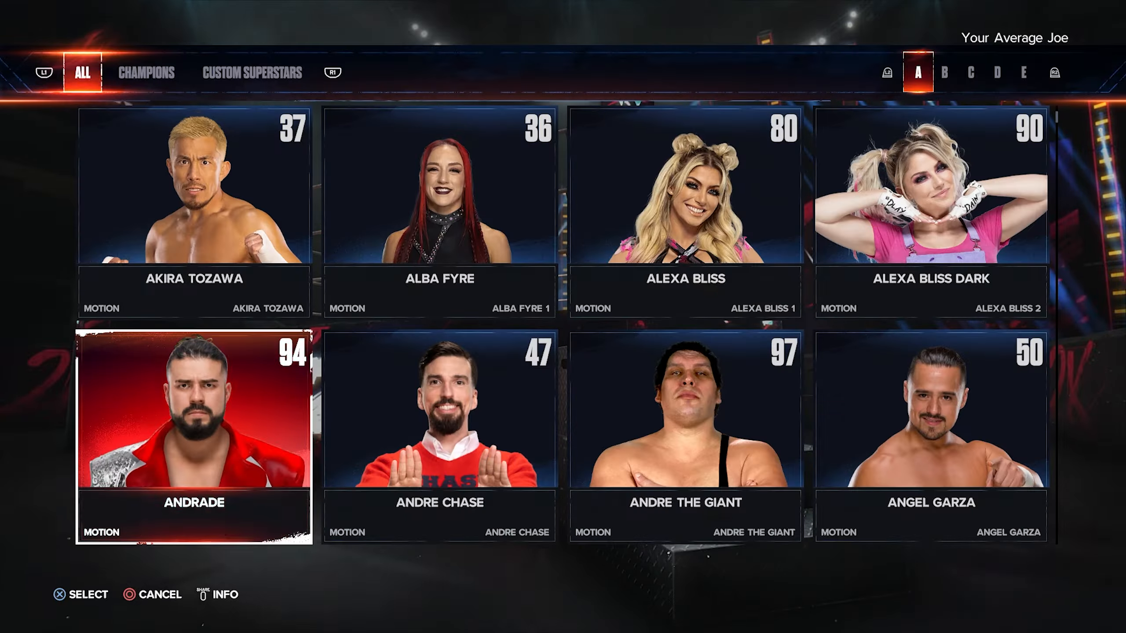
Select Akira Tozawa in the superstar roster and open his custom entrance for editing.
key(Up)
key(Up)
key(Down)
key(Return)
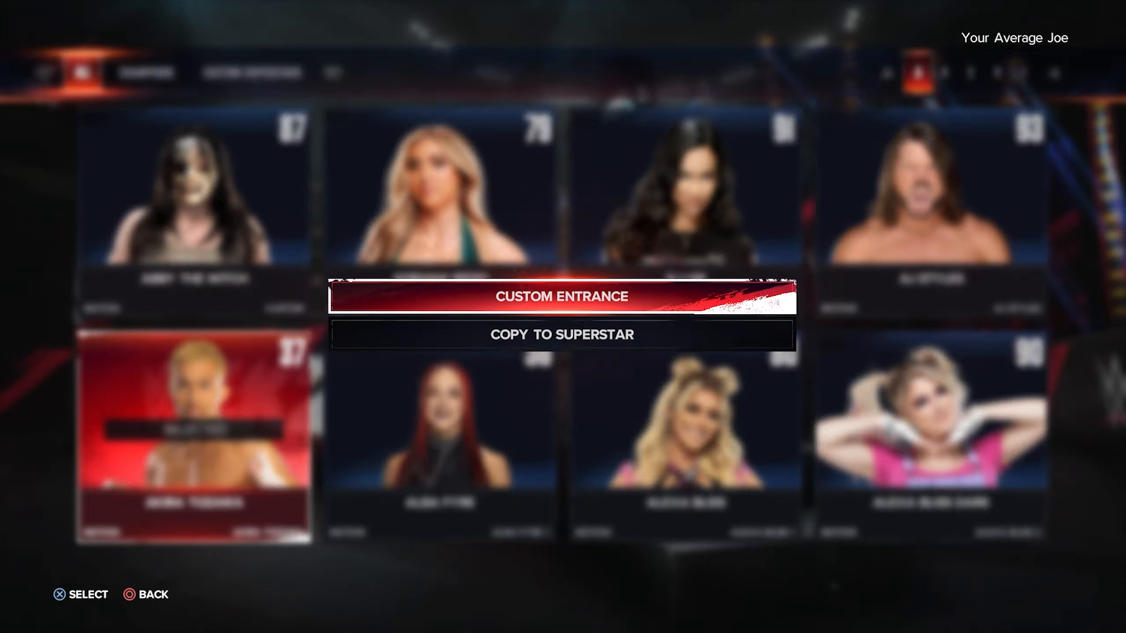
key(Return)
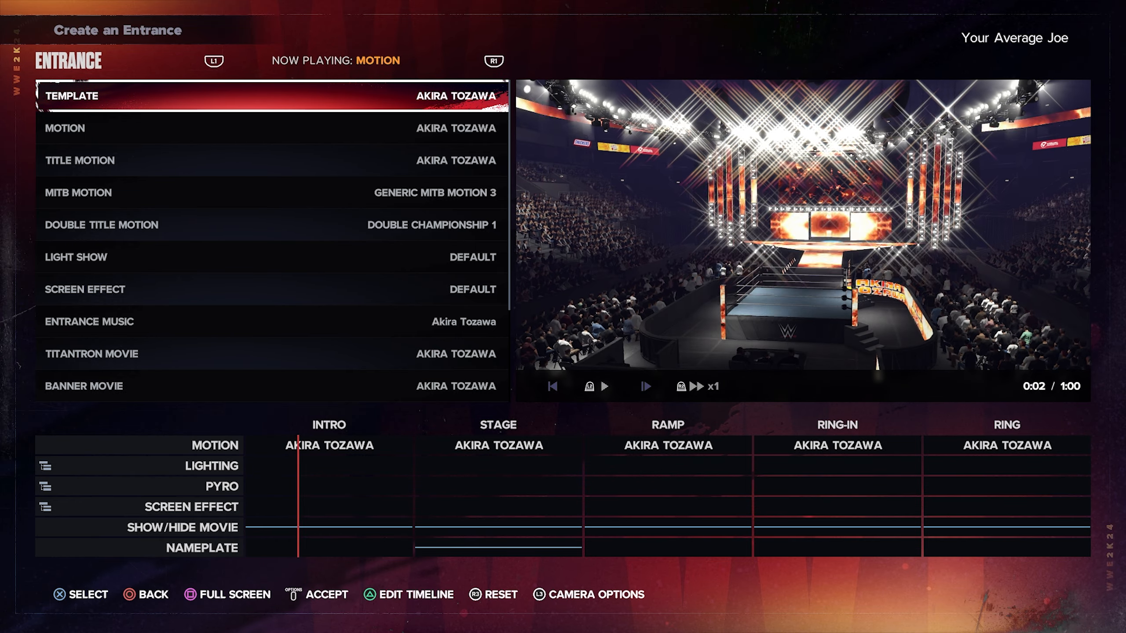
Set the titantron movie of Akira Tozawa's entrance to Dean Ambrose.
key(Down)
key(Down)
key(Down)
key(Down)
key(Down)
key(Down)
key(Down)
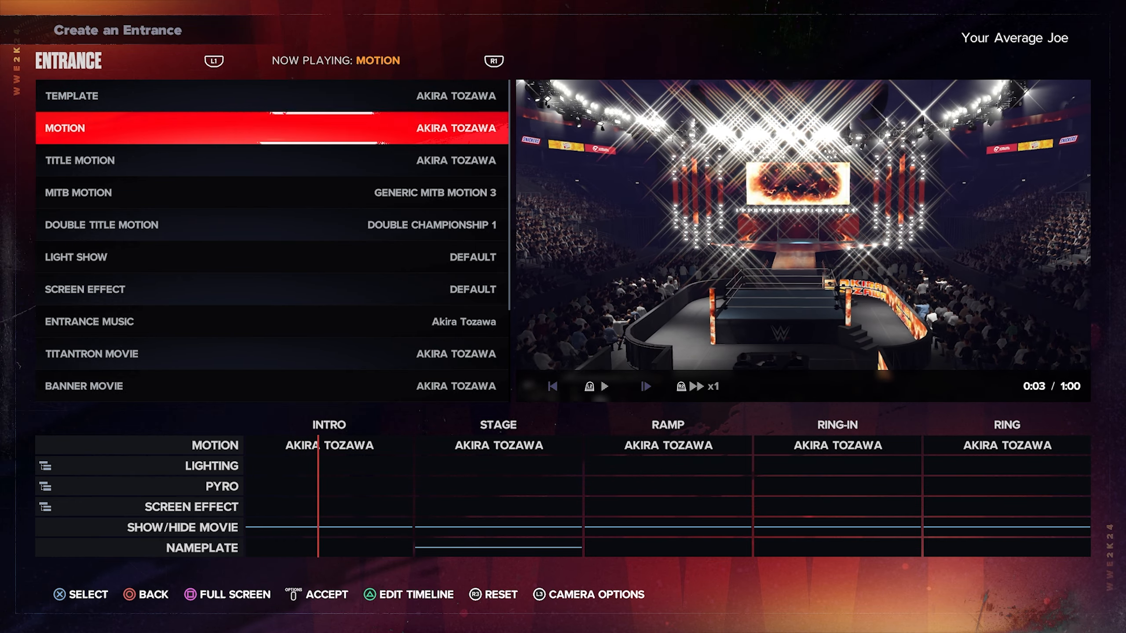
key(Down)
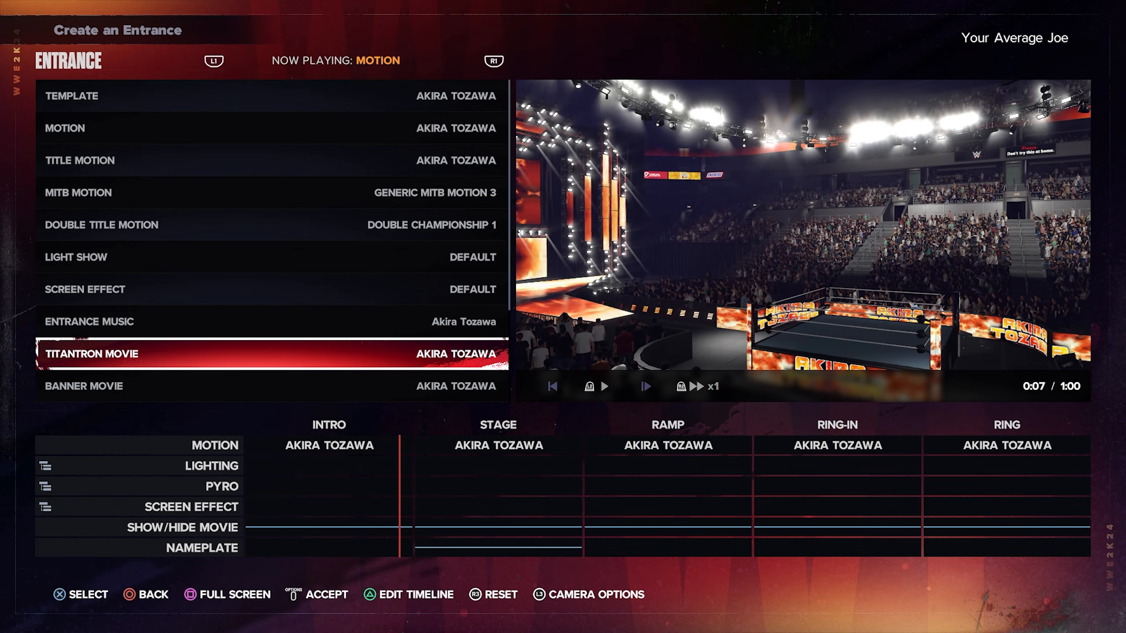
key(Return)
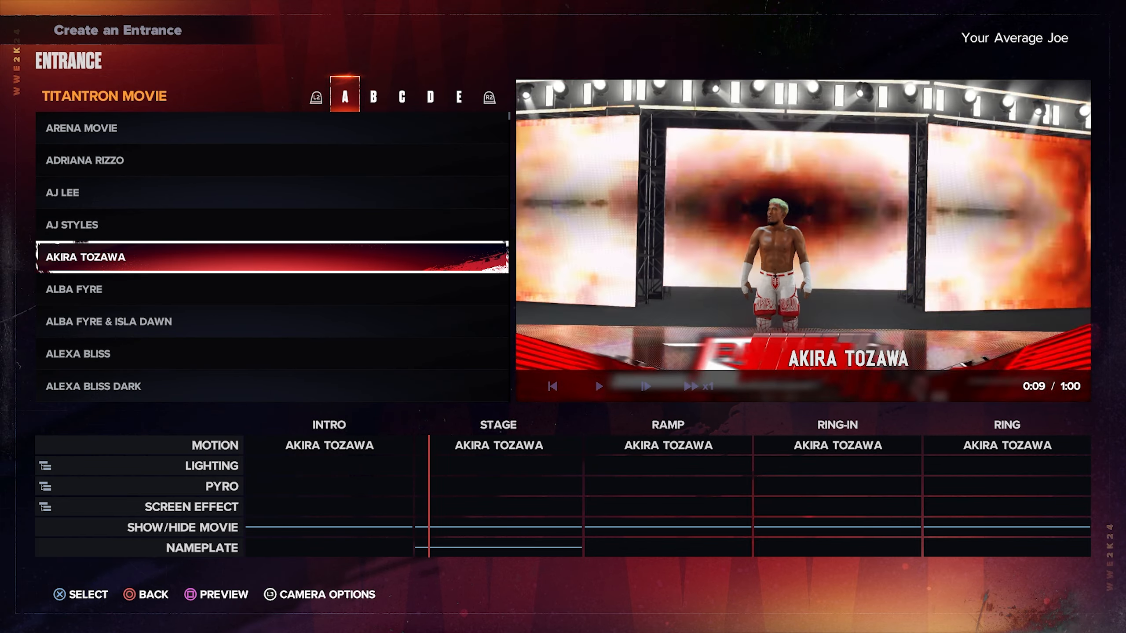
key(Page_Down)
key(Page_Down)
key(Page_Down)
key(Down)
key(Down)
key(Down)
key(Down)
key(Down)
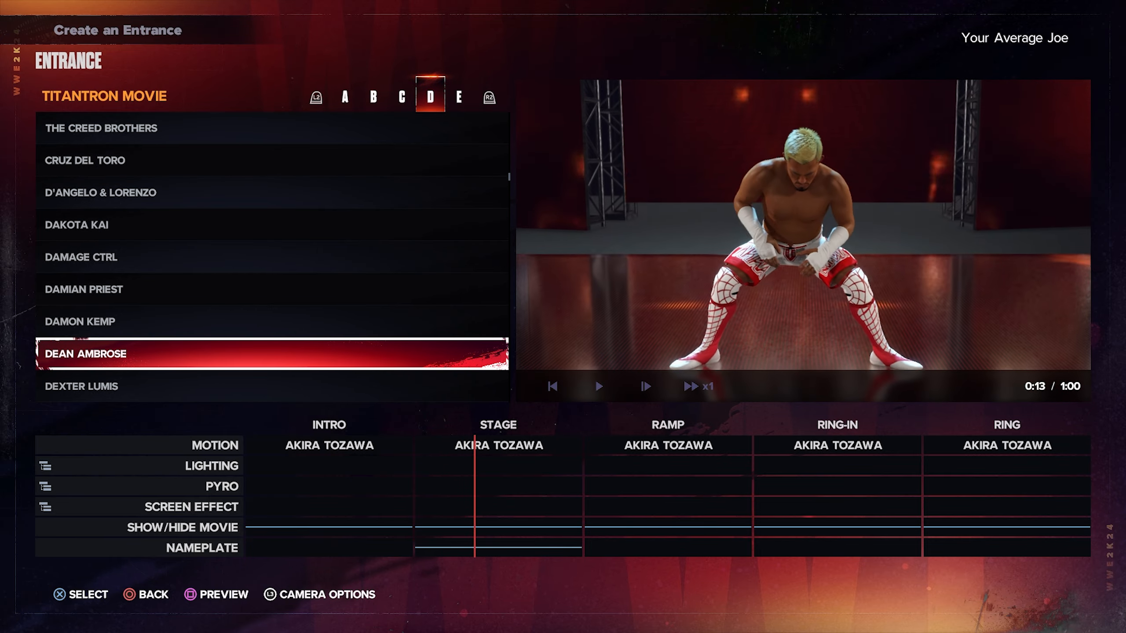
key(Return)
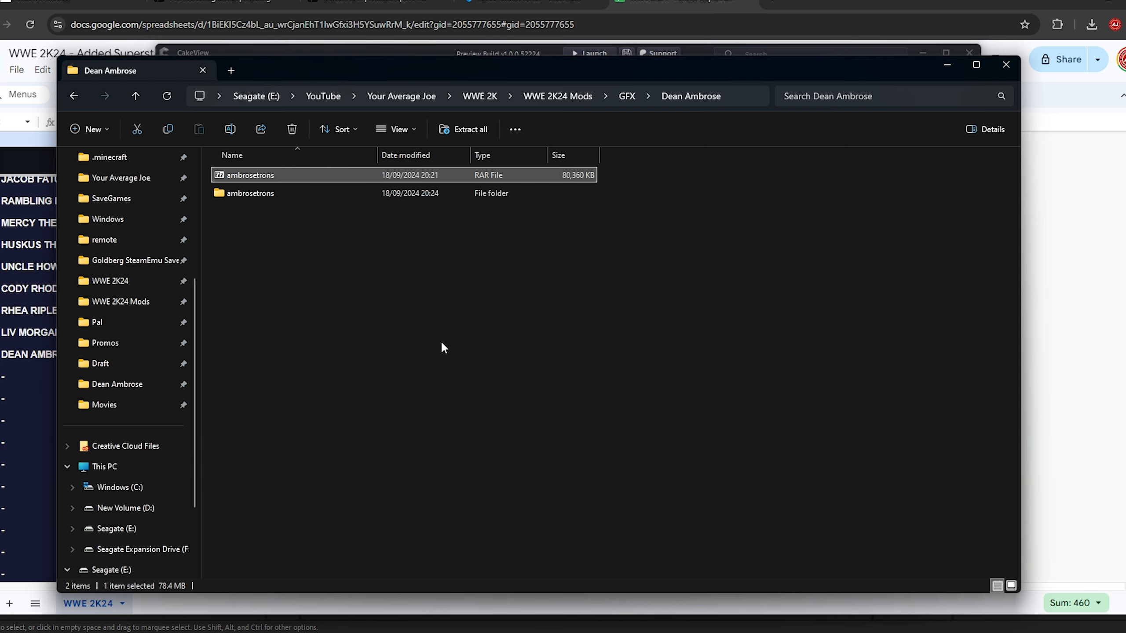
Switch to File Explorer, open the extracted ambrosetrons folder and play its apron, TD and titantron preview videos.
click(441, 341)
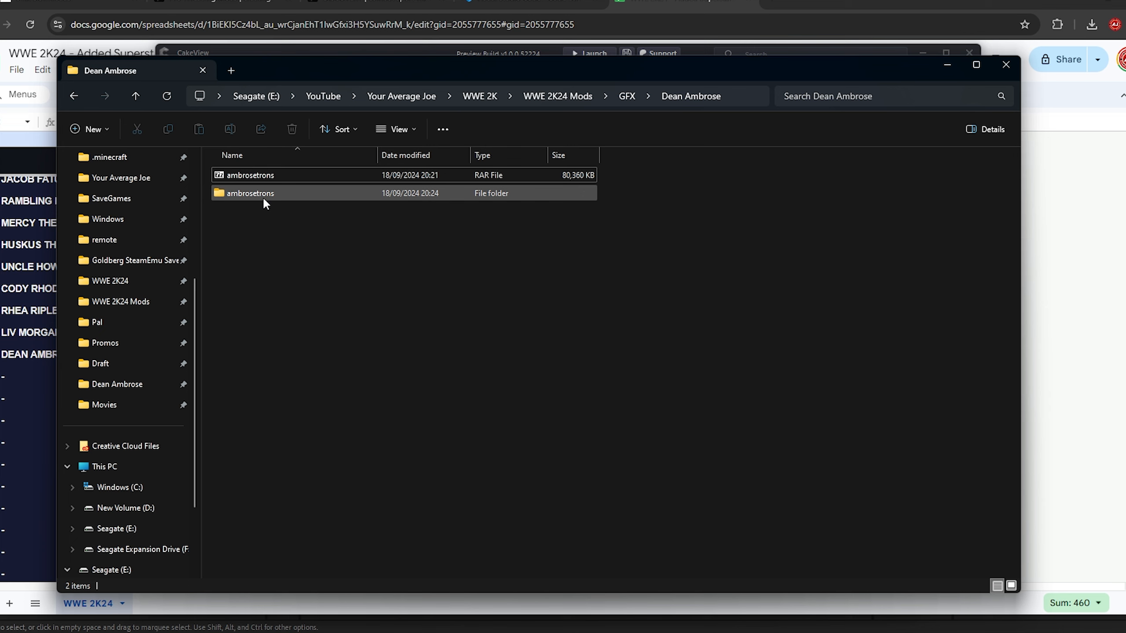
mouse_move(264, 200)
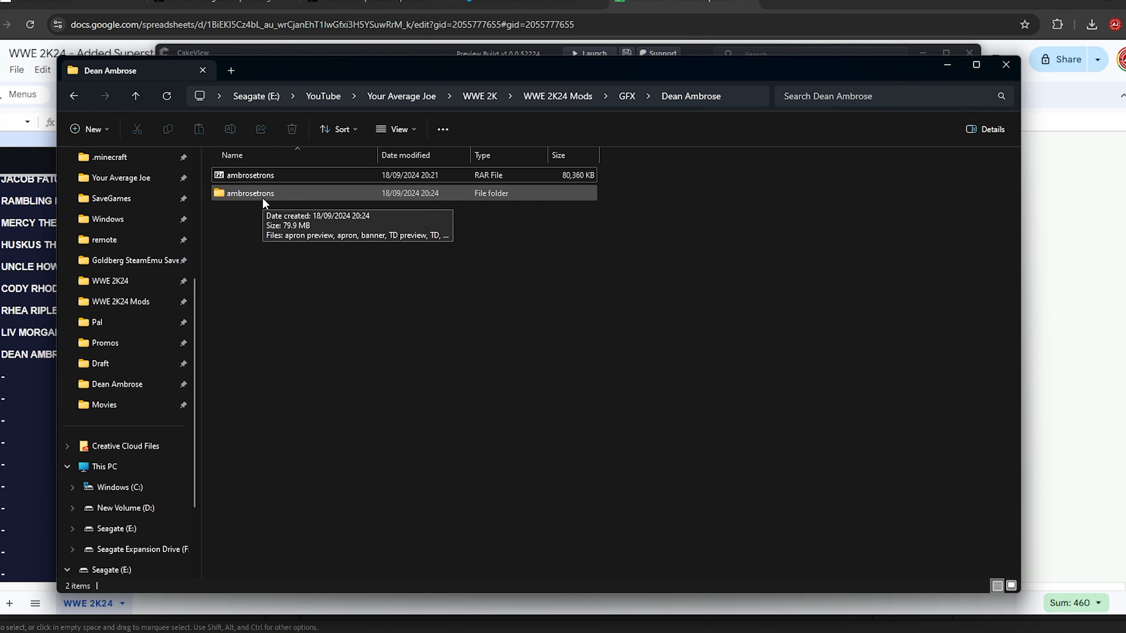
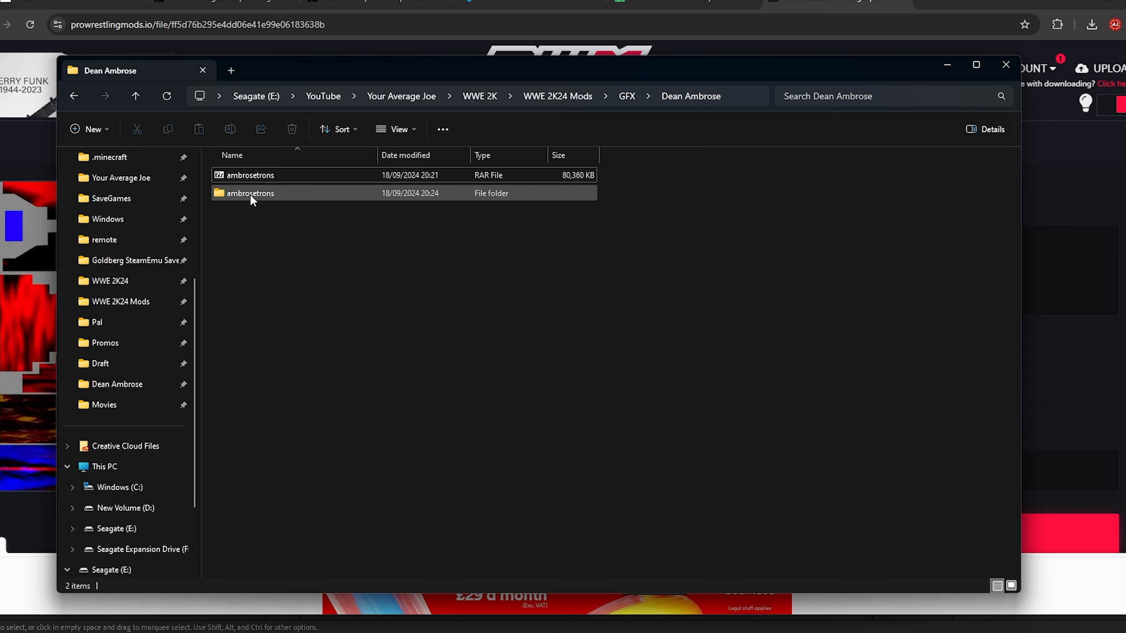
double_click(250, 194)
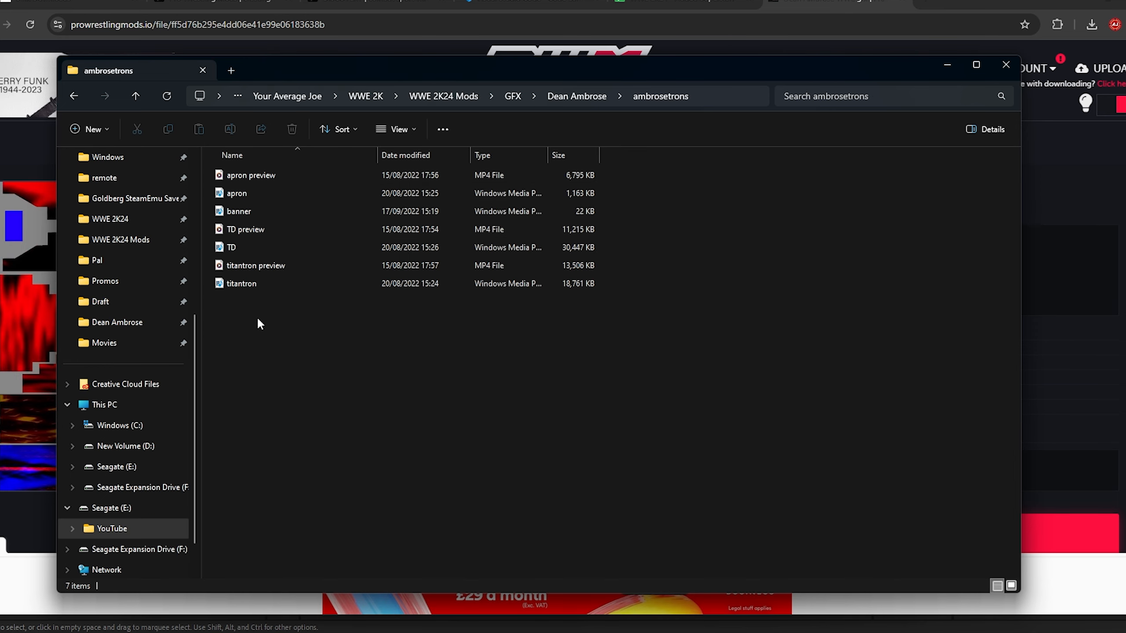
double_click(262, 175)
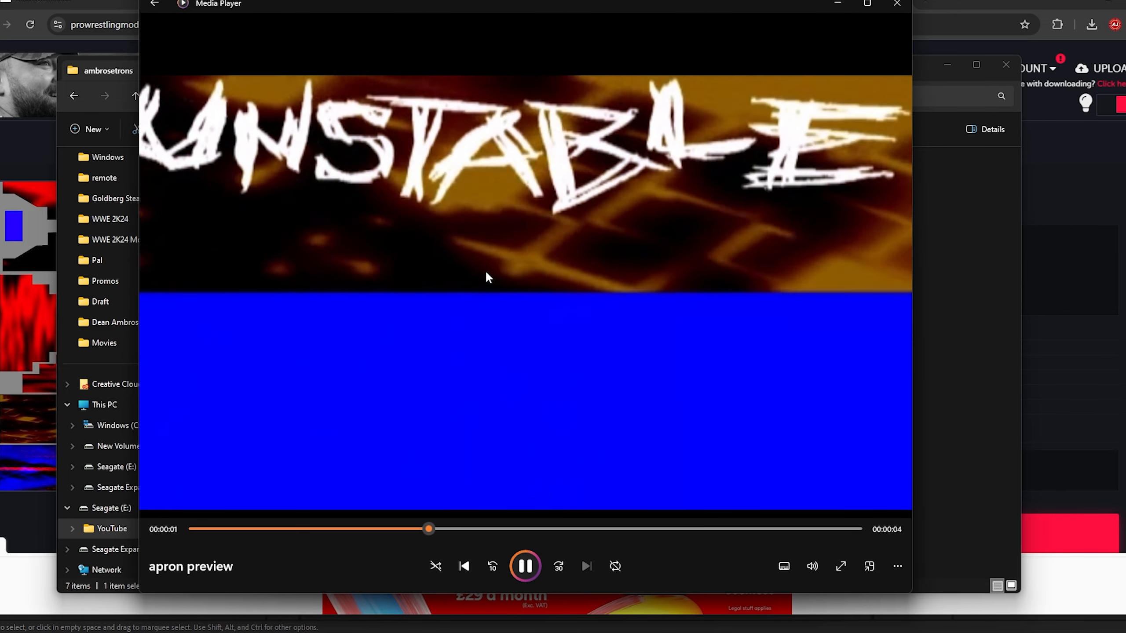
click(897, 4)
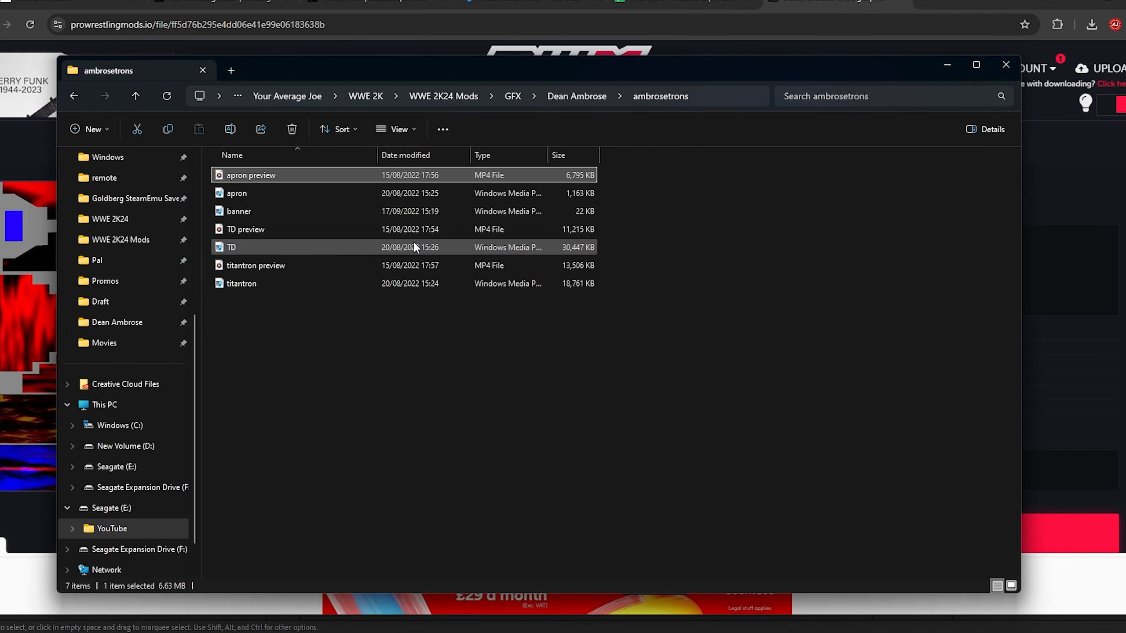
double_click(246, 229)
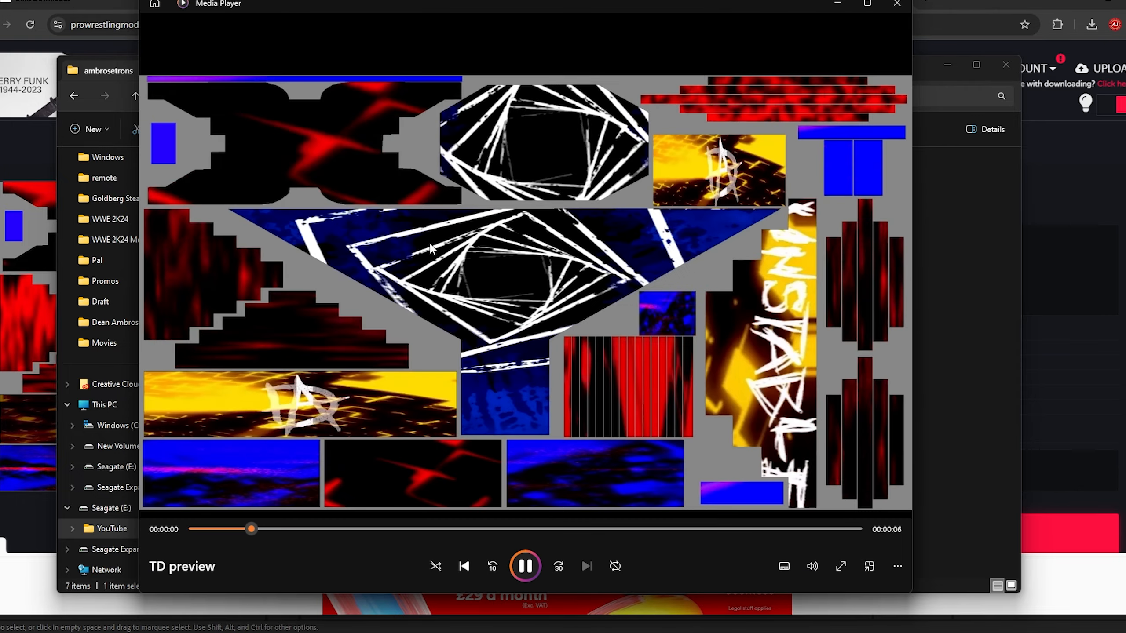
click(897, 4)
double_click(256, 266)
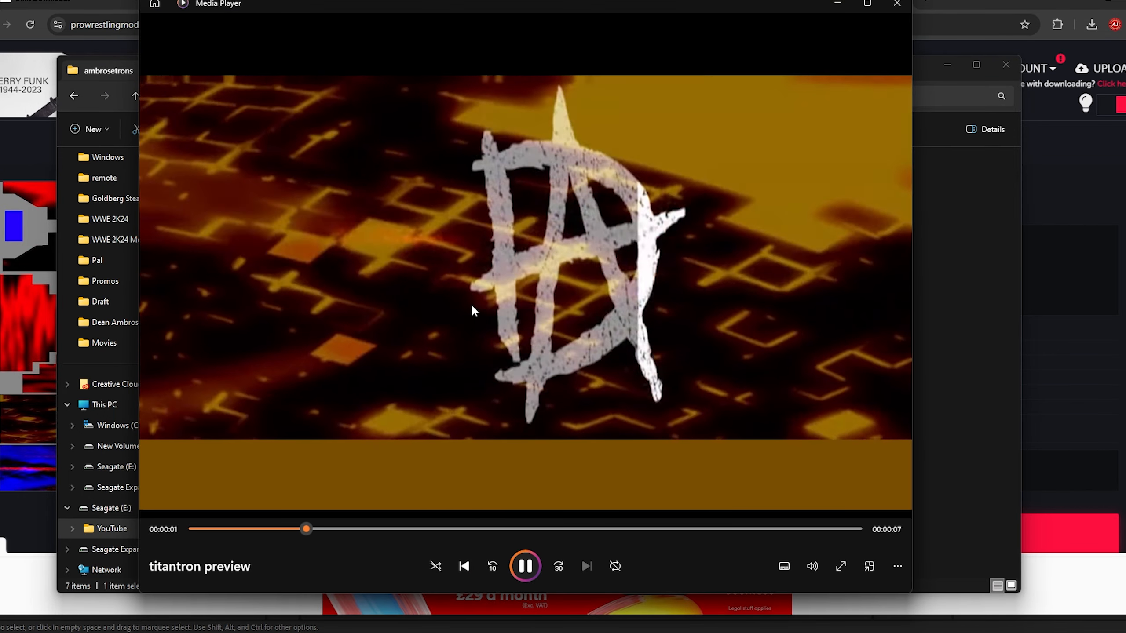
key(alt+F4)
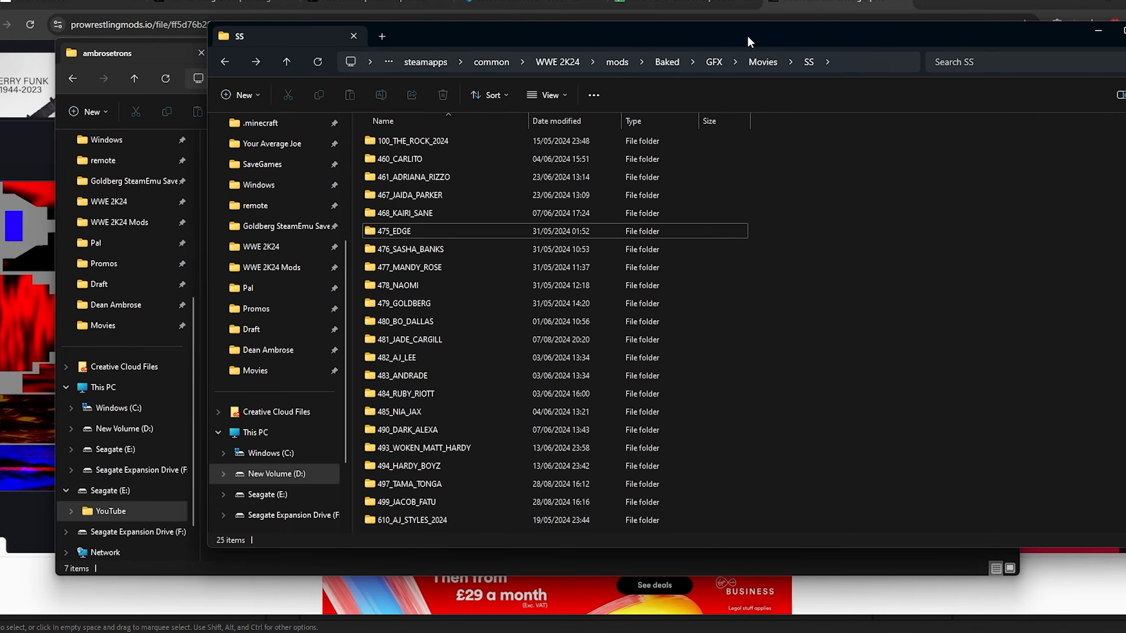
Create a folder named 512_DEAN_AMBROSE in the SS folder under mods/Baked/GFX/Movies.
drag(747, 34, 667, 63)
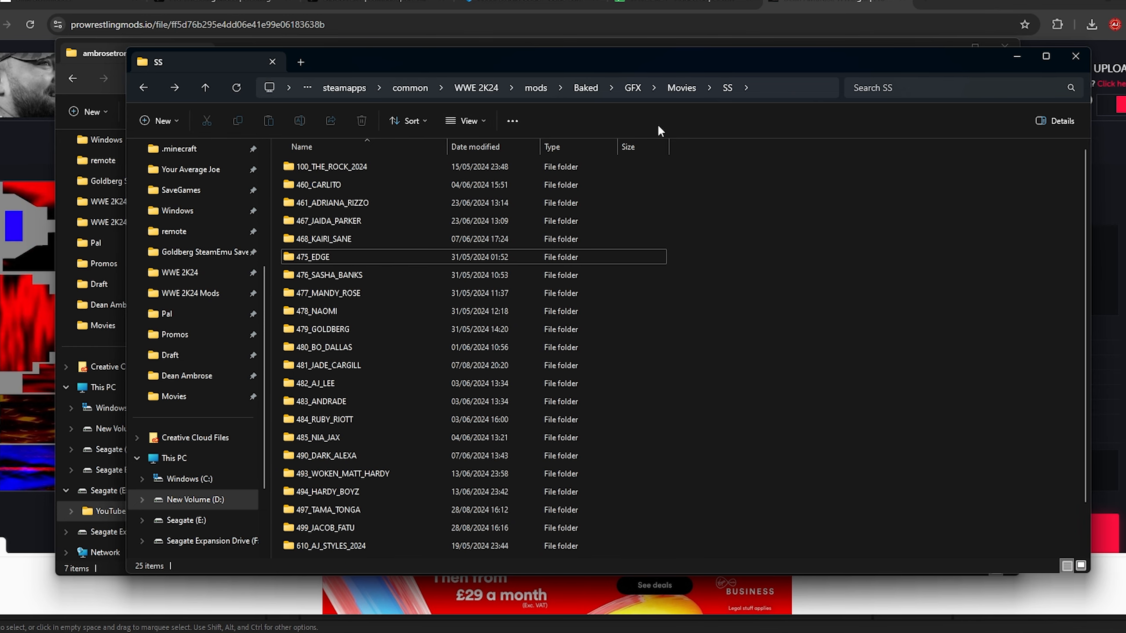
drag(444, 67, 517, 84)
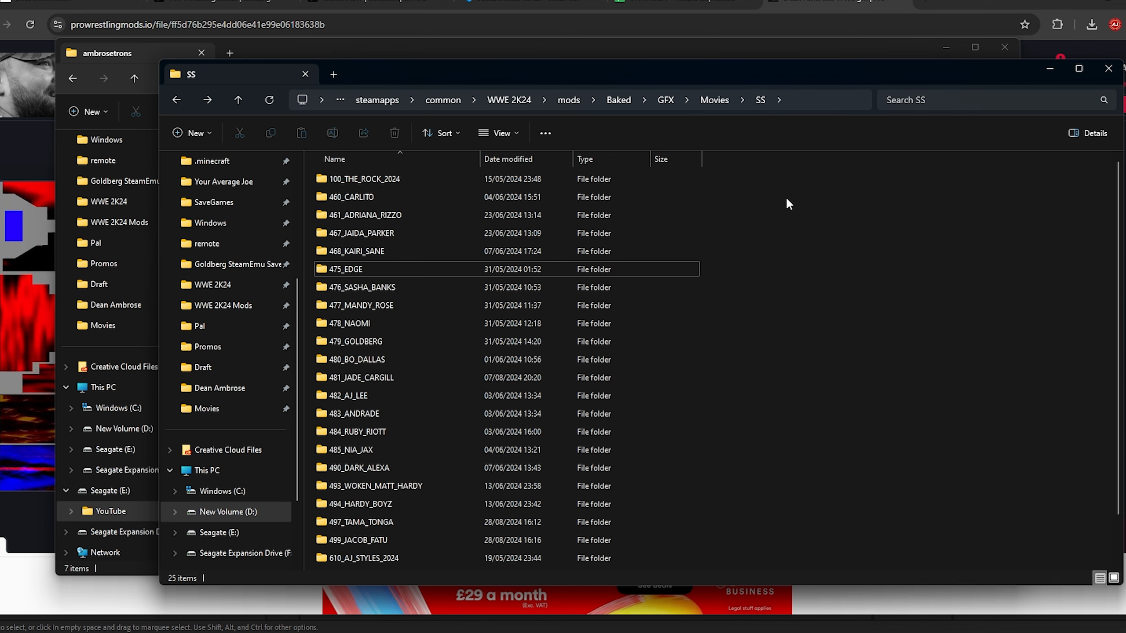
click(191, 133)
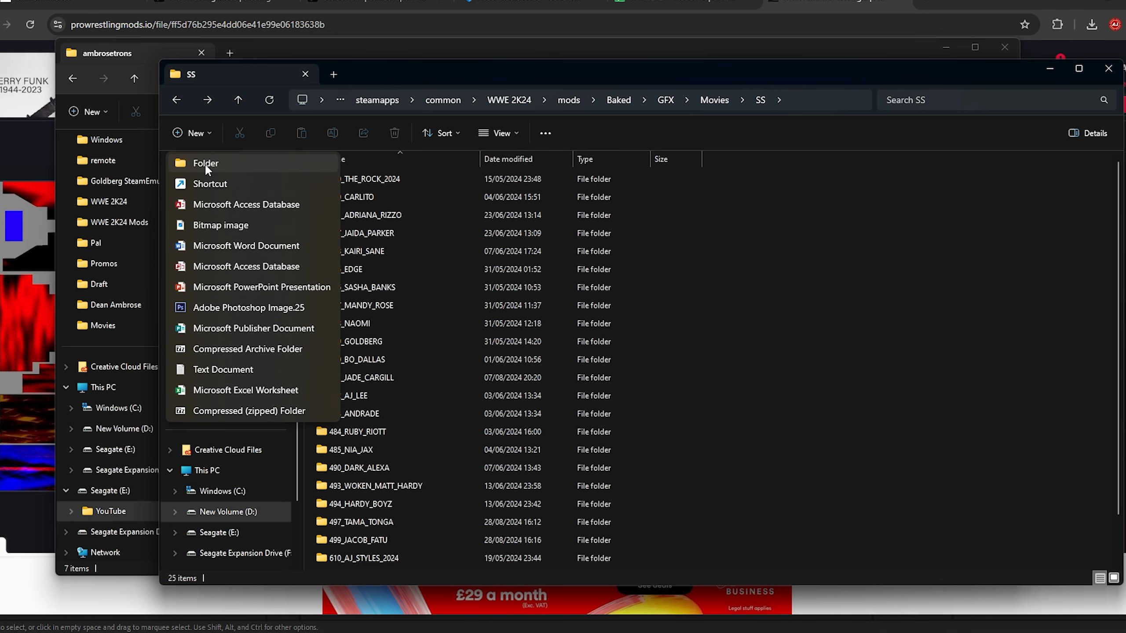
click(204, 163)
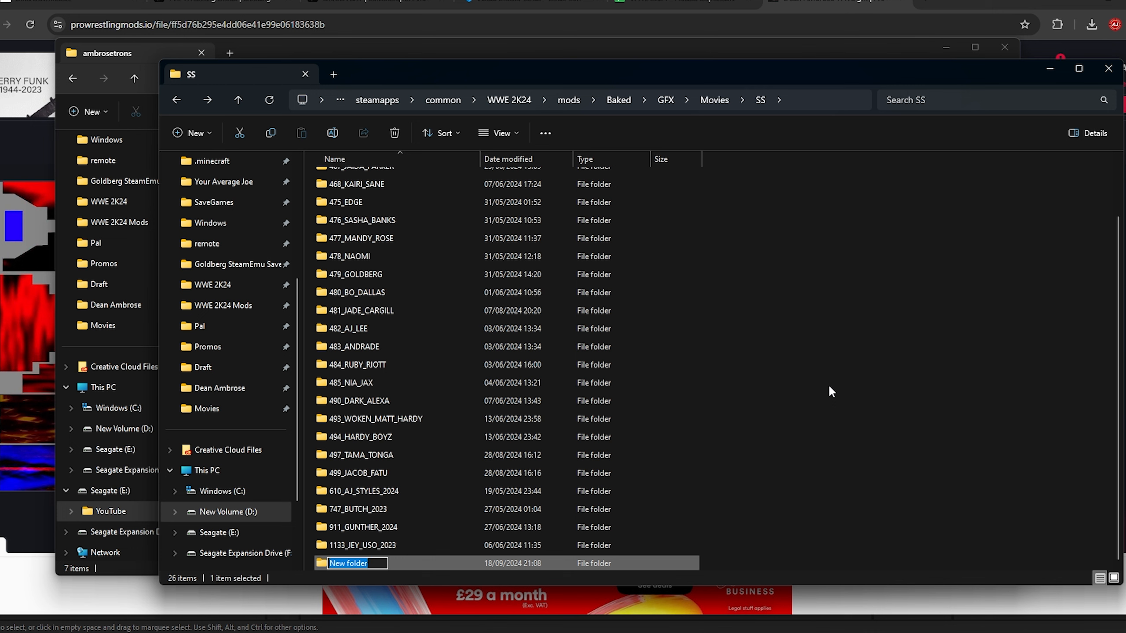
text(512)
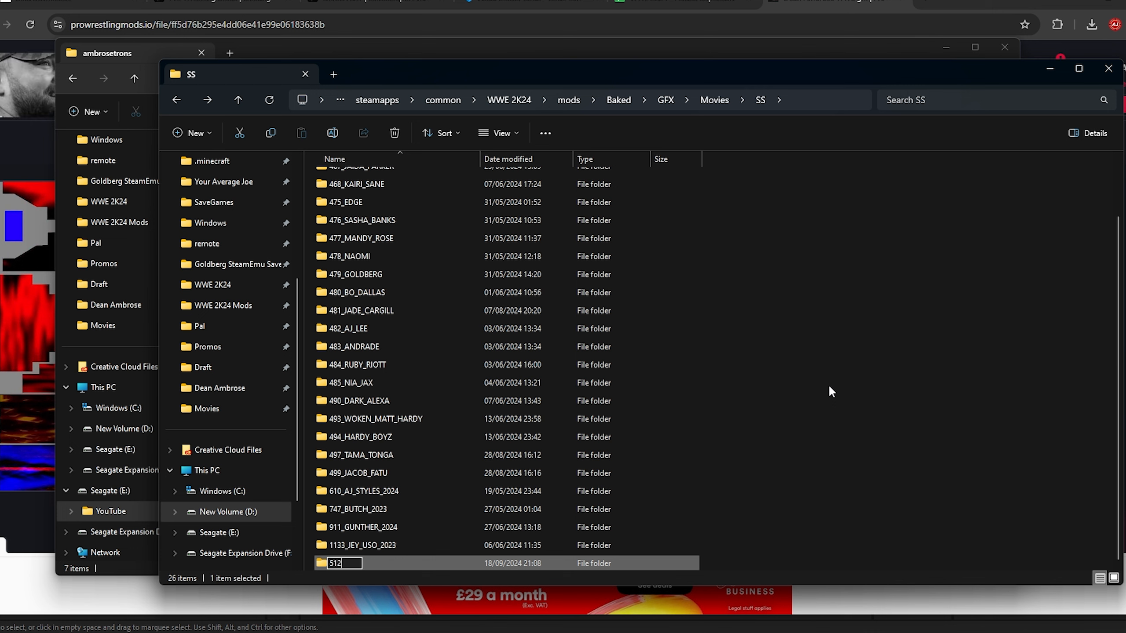
text(_DEAN_)
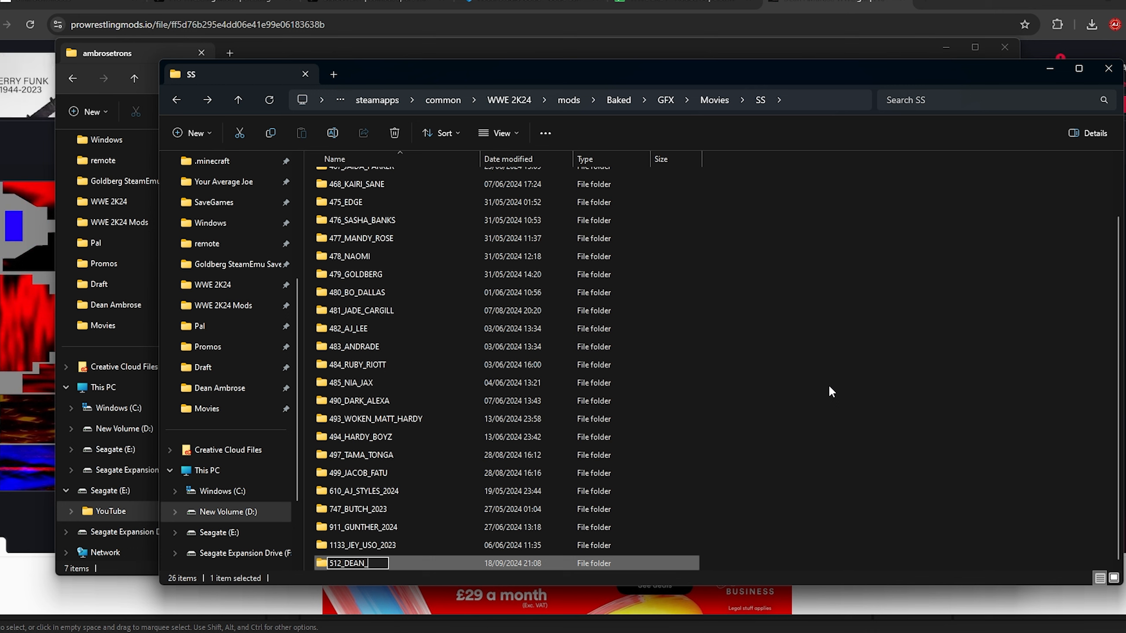
text(AMBROSE)
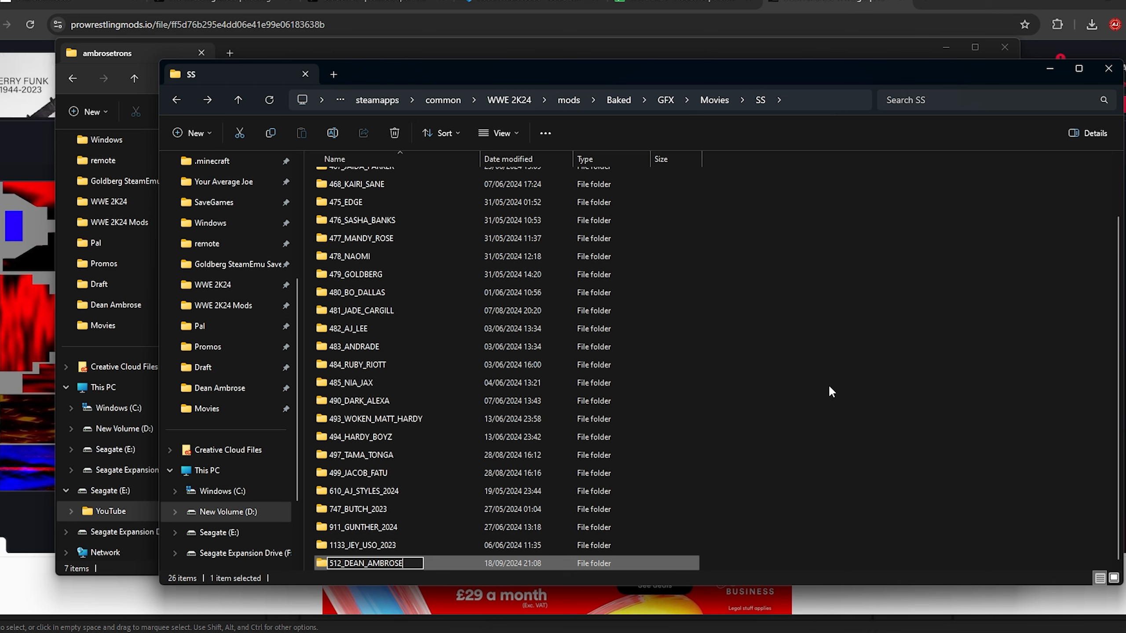
key(Return)
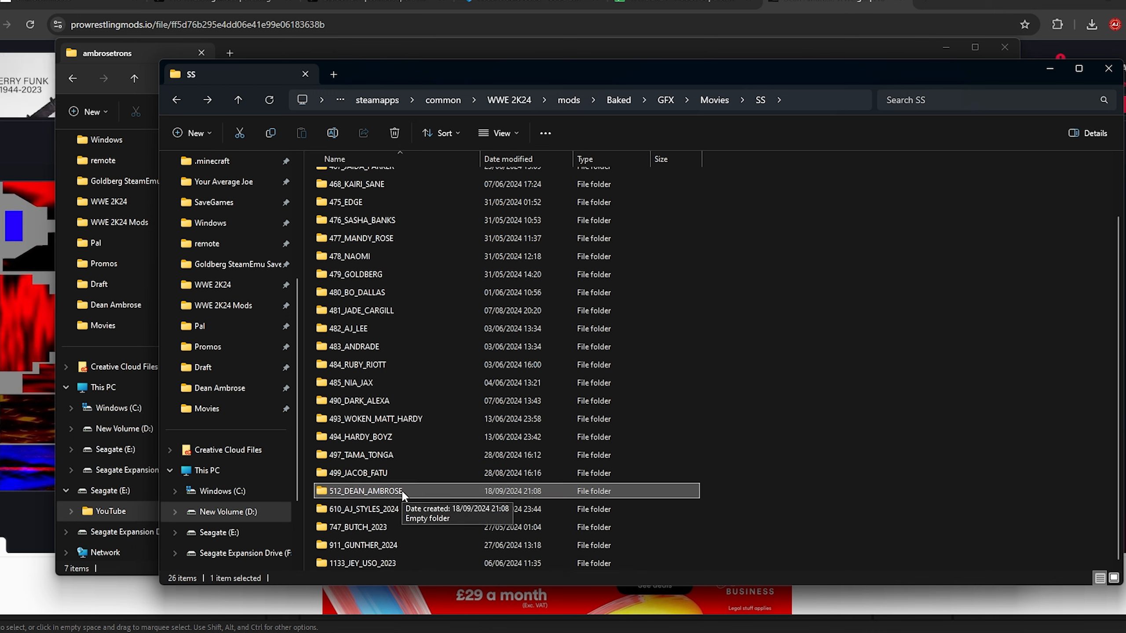
Copy the apron, banner and TD movie files from ambrosetrons into the 512_DEAN_AMBROSE folder.
double_click(402, 491)
drag(390, 76, 596, 177)
click(247, 175)
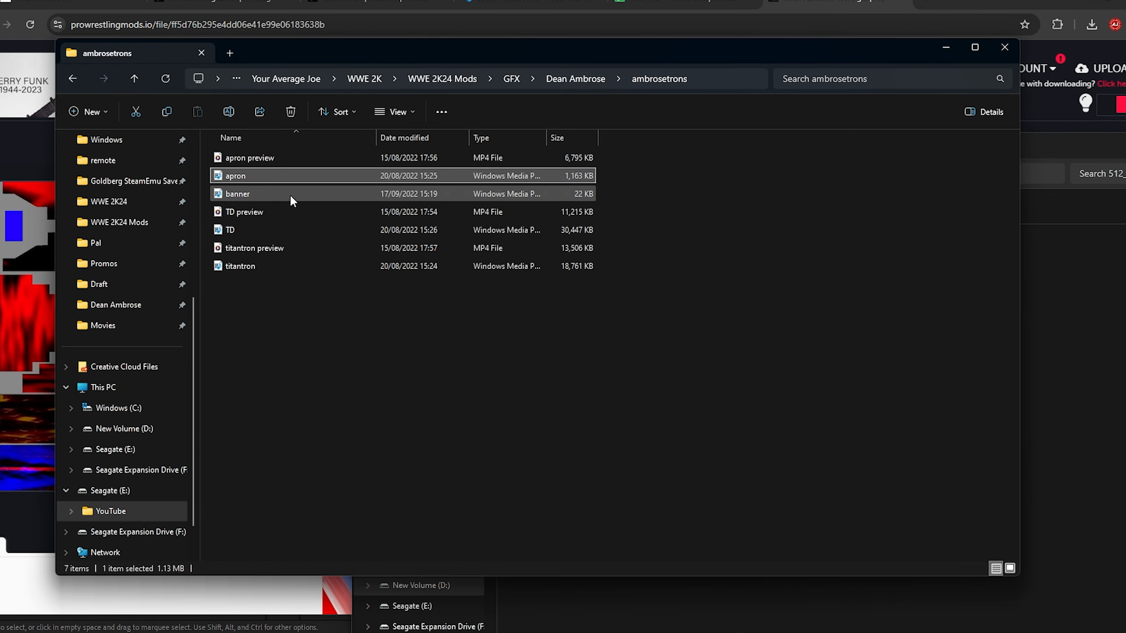
ctrl+click(245, 194)
ctrl+click(237, 231)
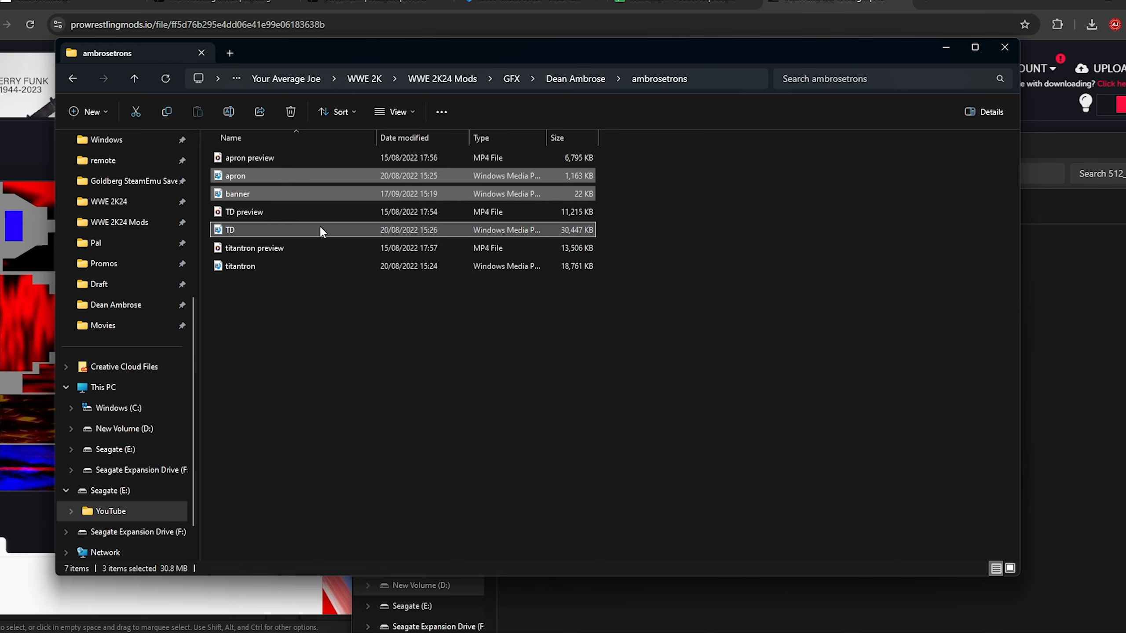
drag(367, 47, 281, 41)
click(1005, 407)
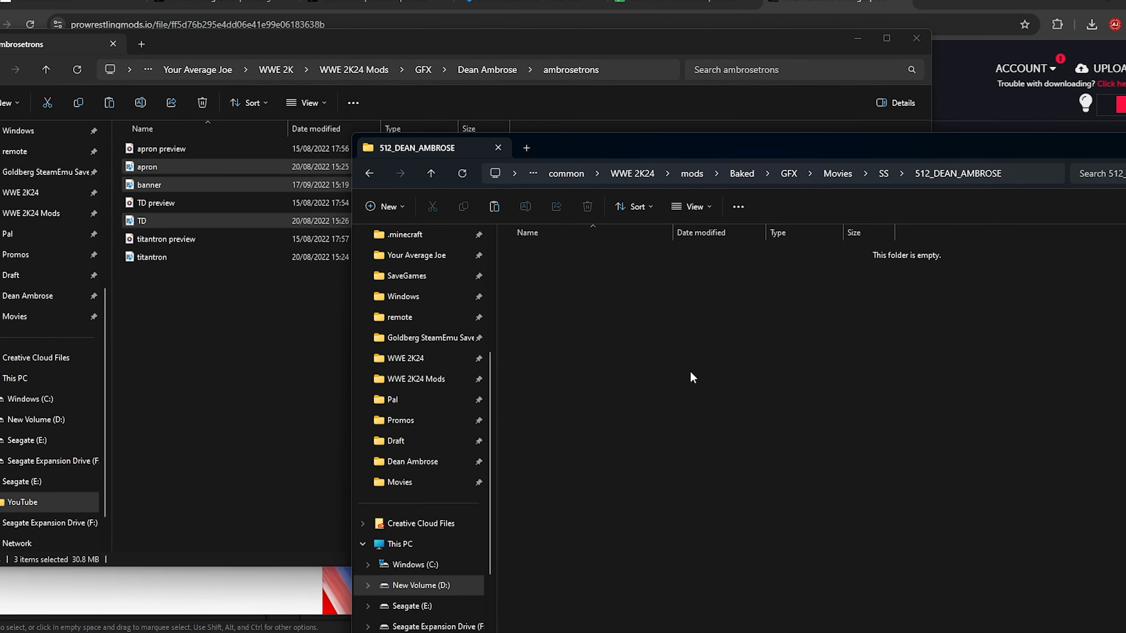
key(ctrl+v)
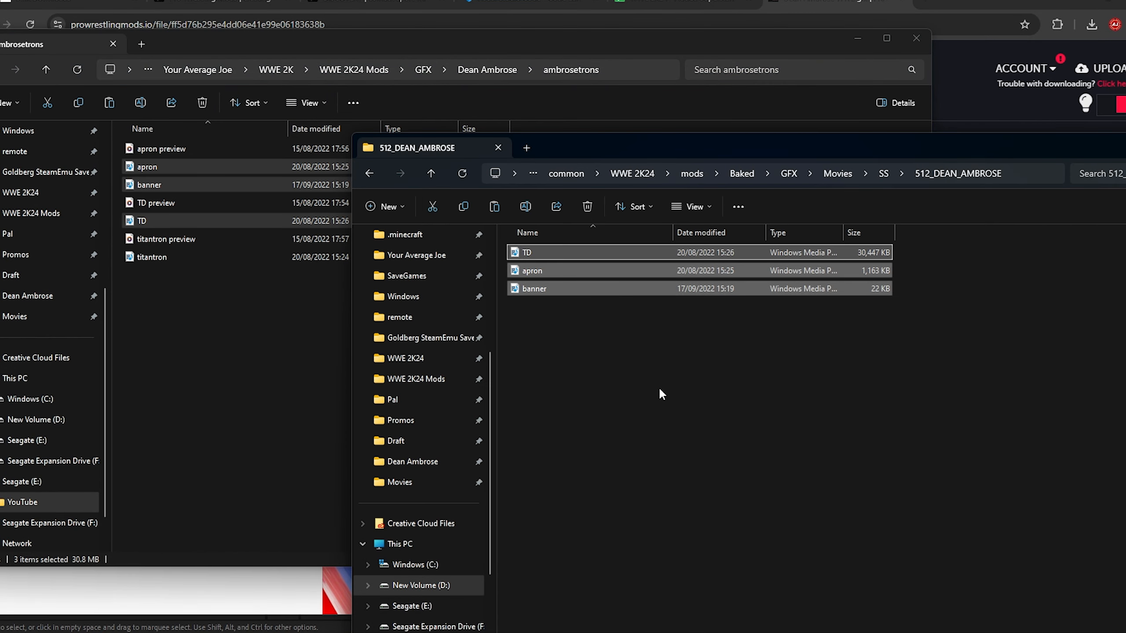
click(658, 387)
Open the 499_JACOB_FATU folder in SS and copy the file name Stage_ThunderDomeNXT.
click(528, 253)
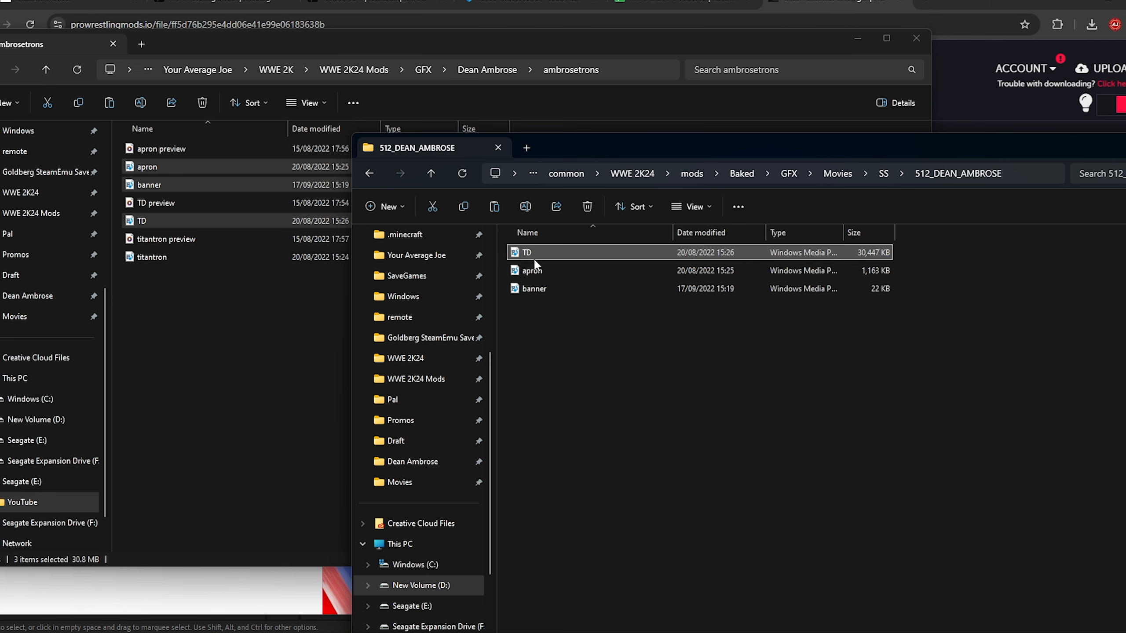
click(884, 173)
scroll(605, 485, down, 2)
double_click(565, 548)
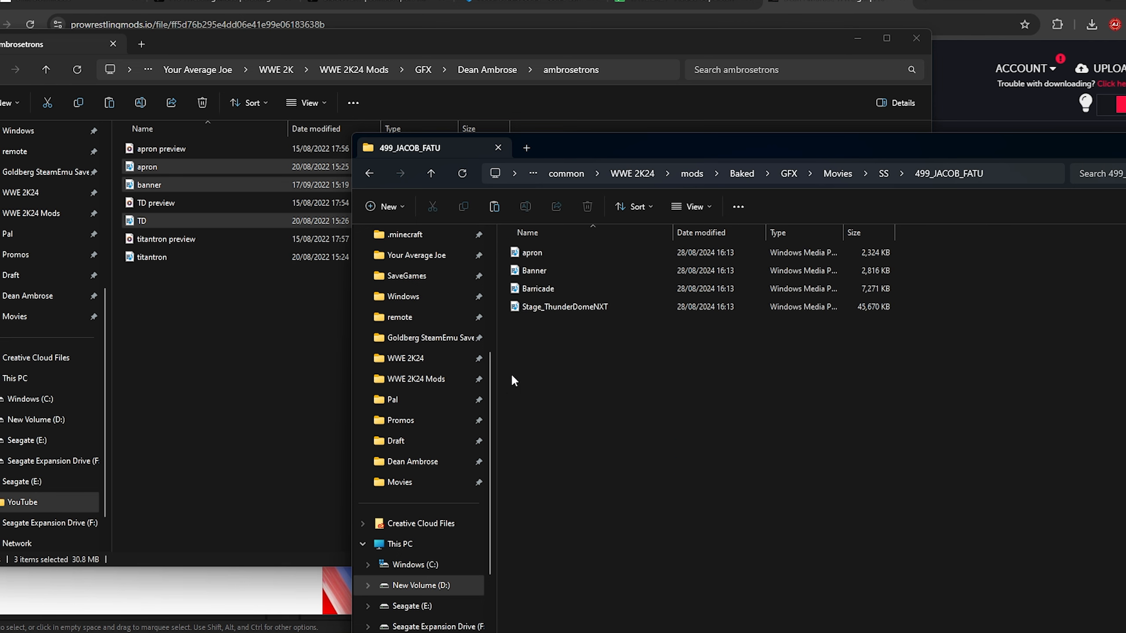
click(552, 308)
click(526, 206)
key(ctrl+c)
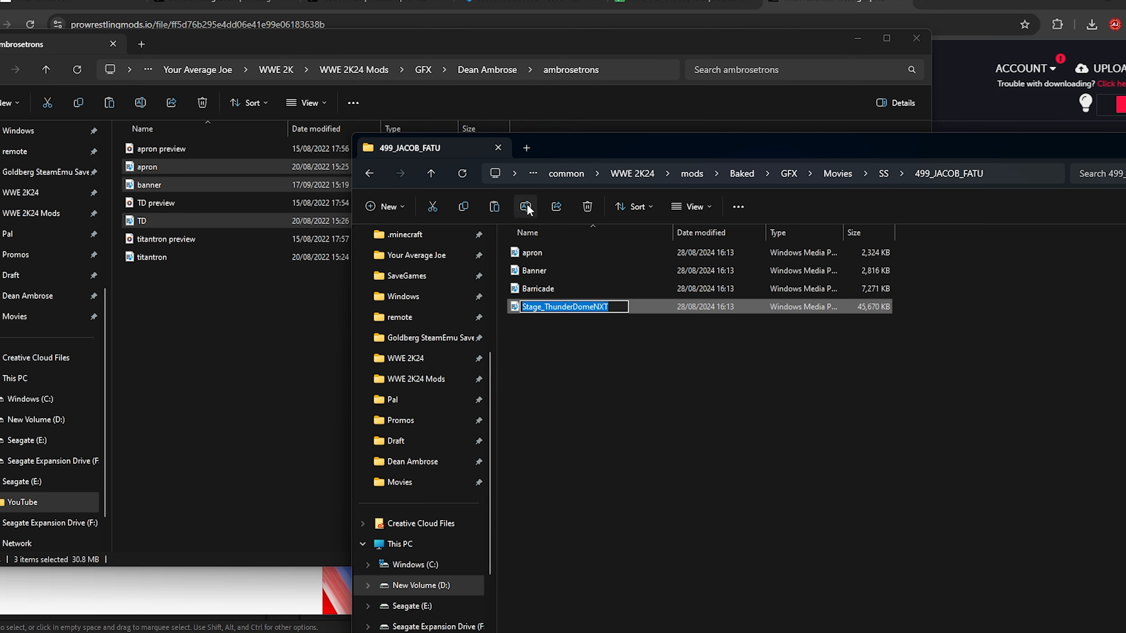
Return to the 512_DEAN_AMBROSE folder and rename the TD file as Stage_ThunderDomeNXT.
click(885, 174)
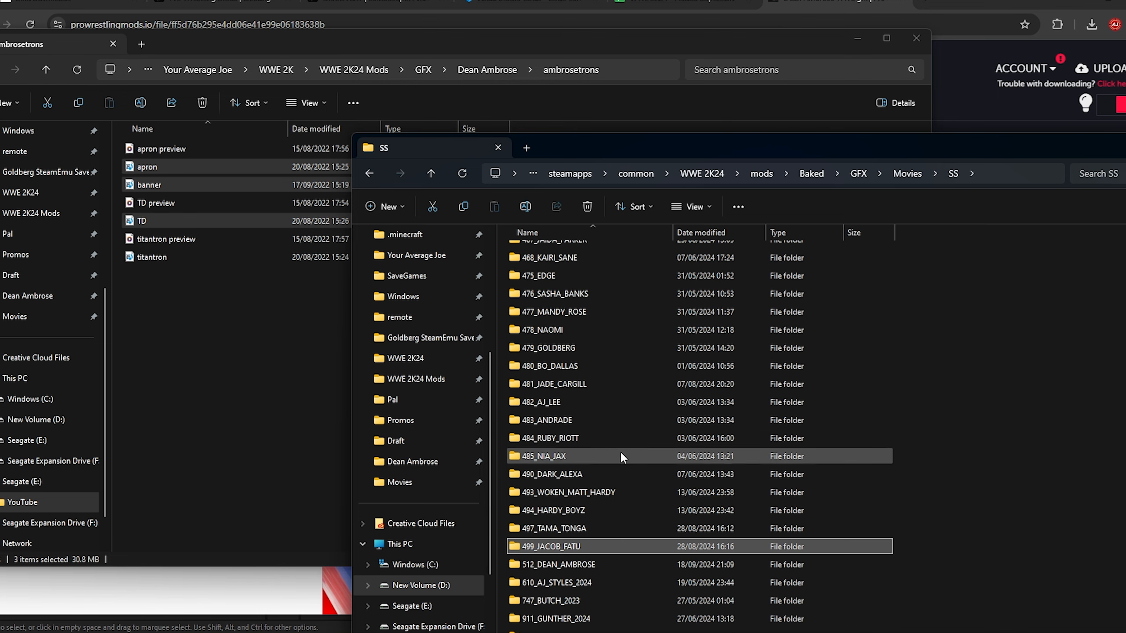
double_click(550, 565)
click(534, 288)
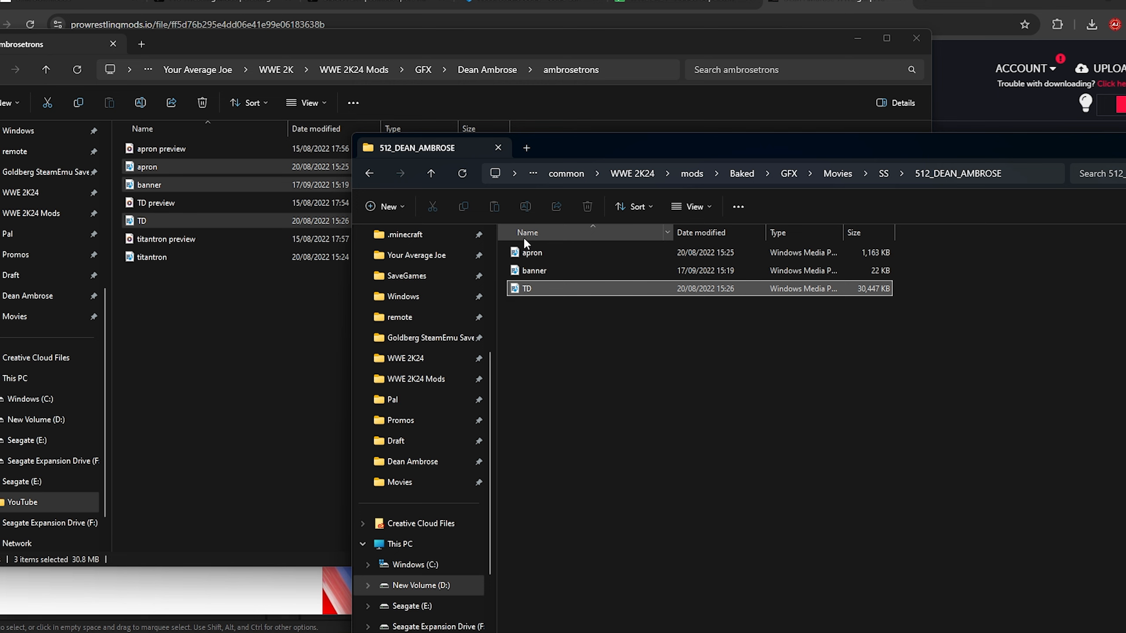
click(526, 207)
key(ctrl+v)
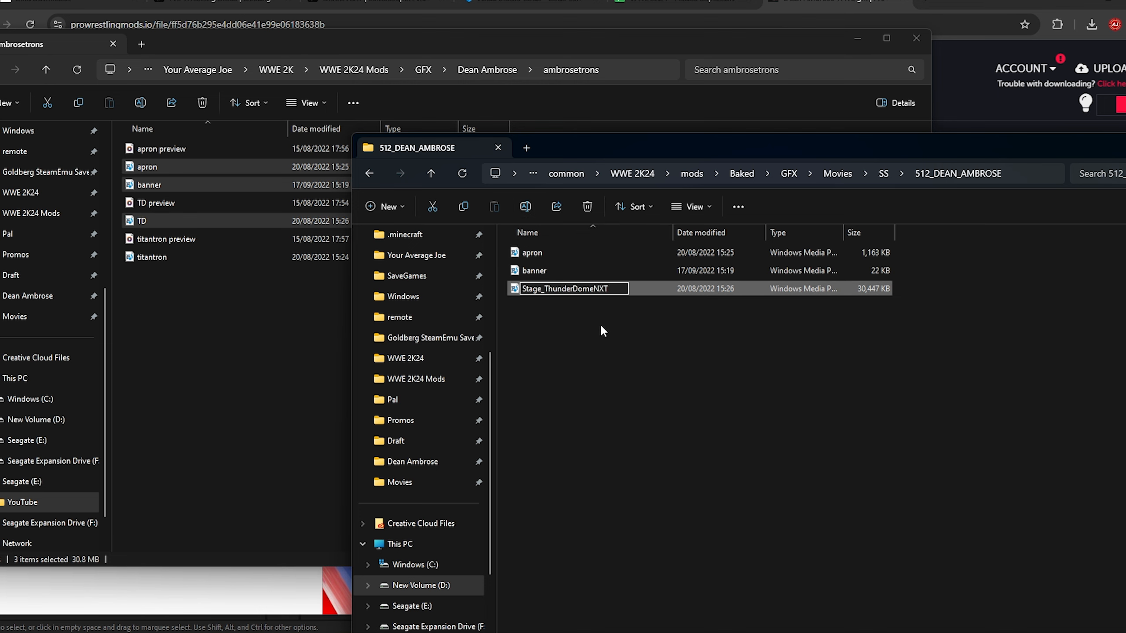
click(599, 324)
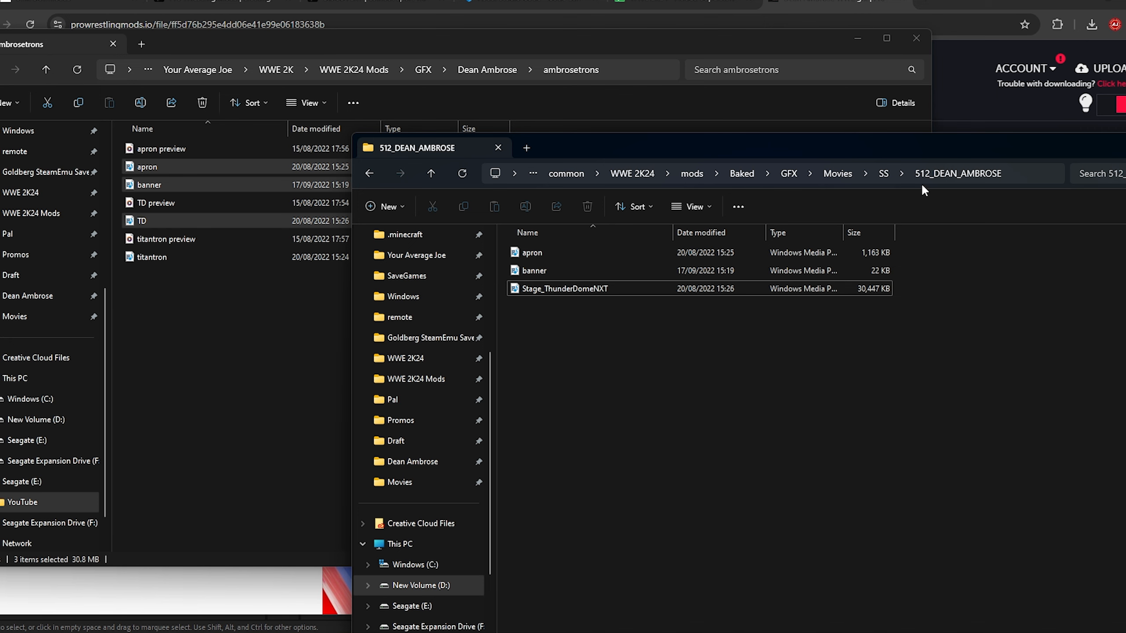
Open the titantron folder under Movies and copy the file name ent_0512_0_0_3.
drag(834, 155, 792, 123)
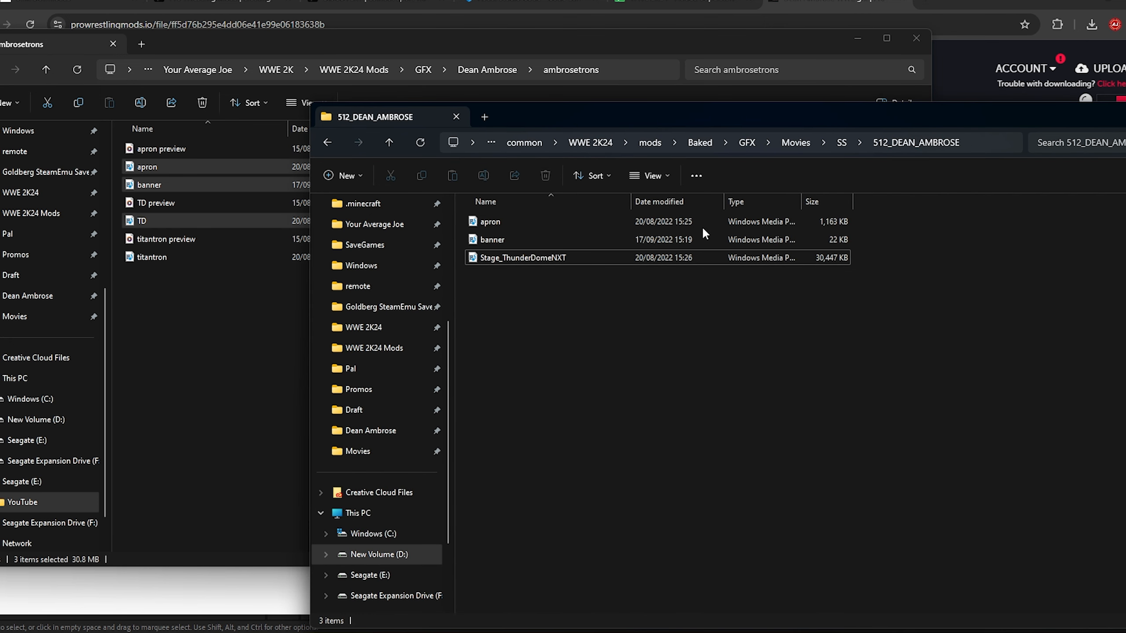
click(799, 143)
click(506, 256)
double_click(506, 256)
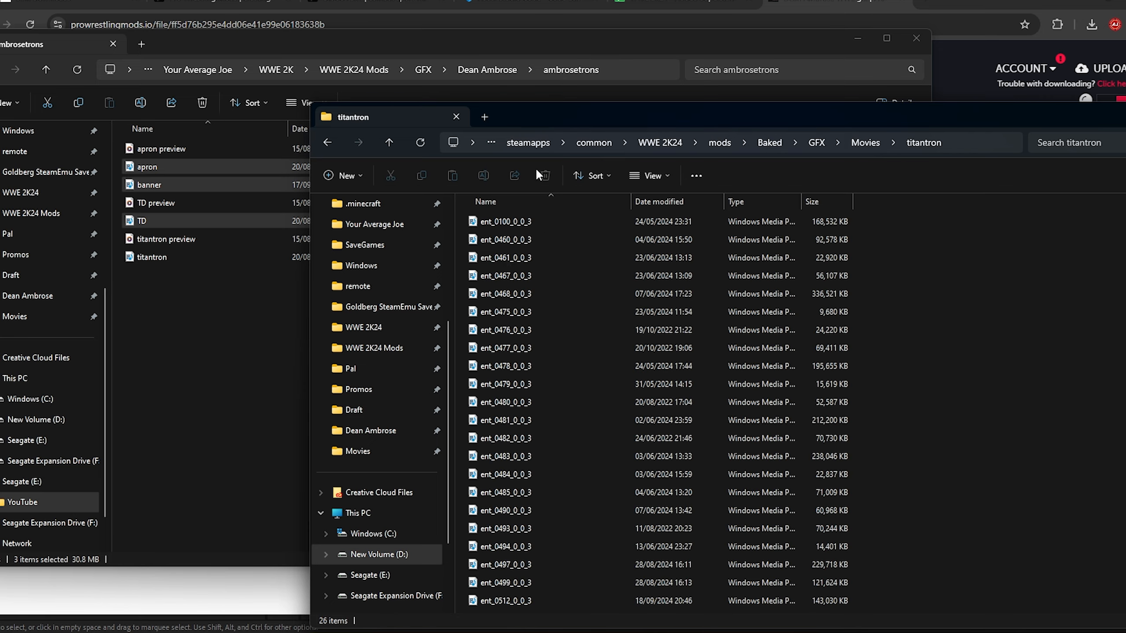
drag(538, 119, 631, 101)
scroll(672, 403, down, 2)
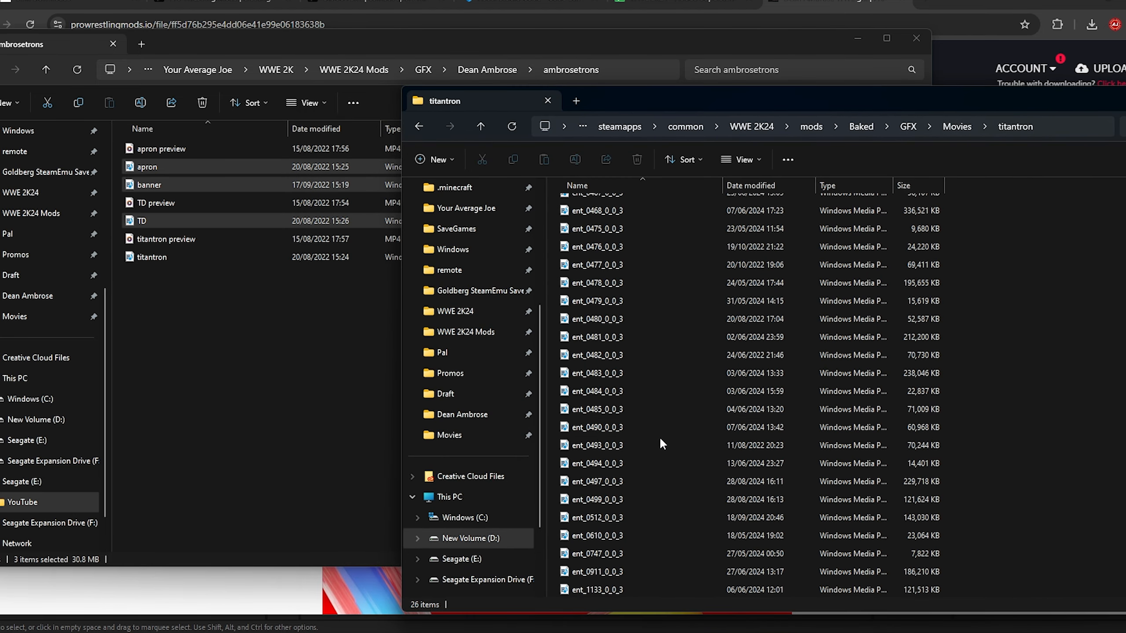
click(615, 514)
click(576, 160)
key(ctrl+c)
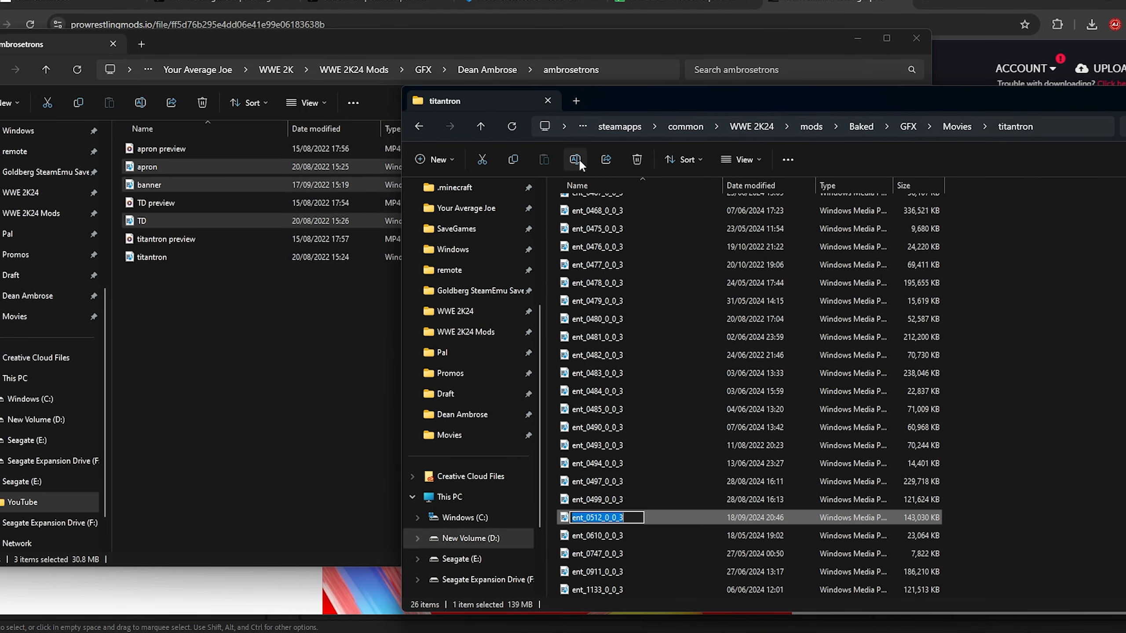
Rename the titantron movie file in the ambrosetrons folder as ent_0512_0_0_3.
click(151, 254)
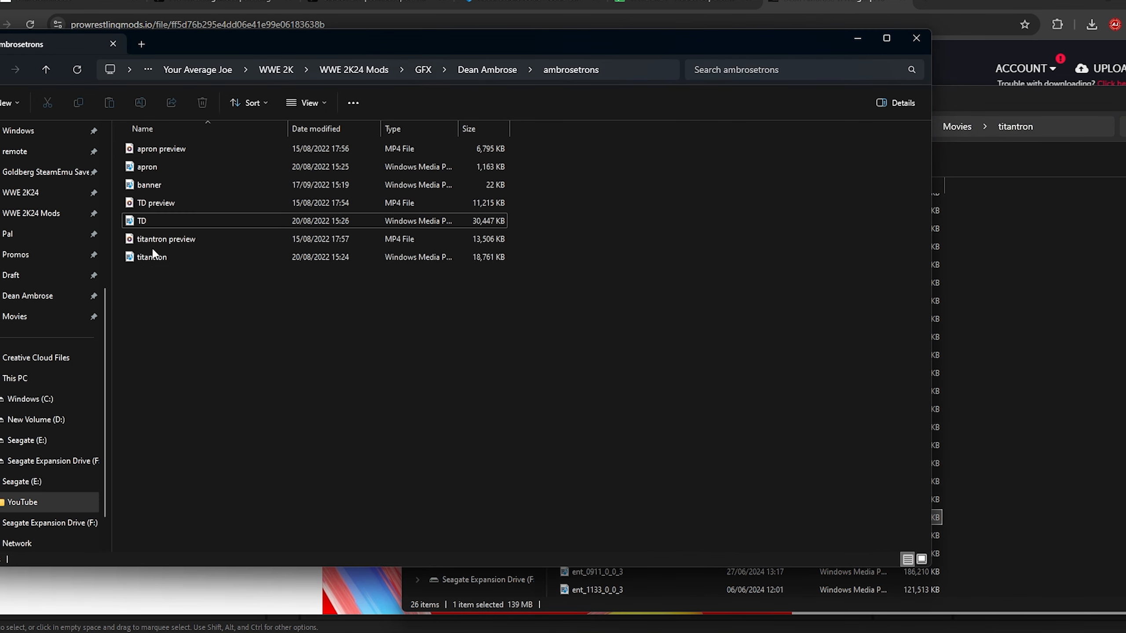
click(143, 103)
key(ctrl+v)
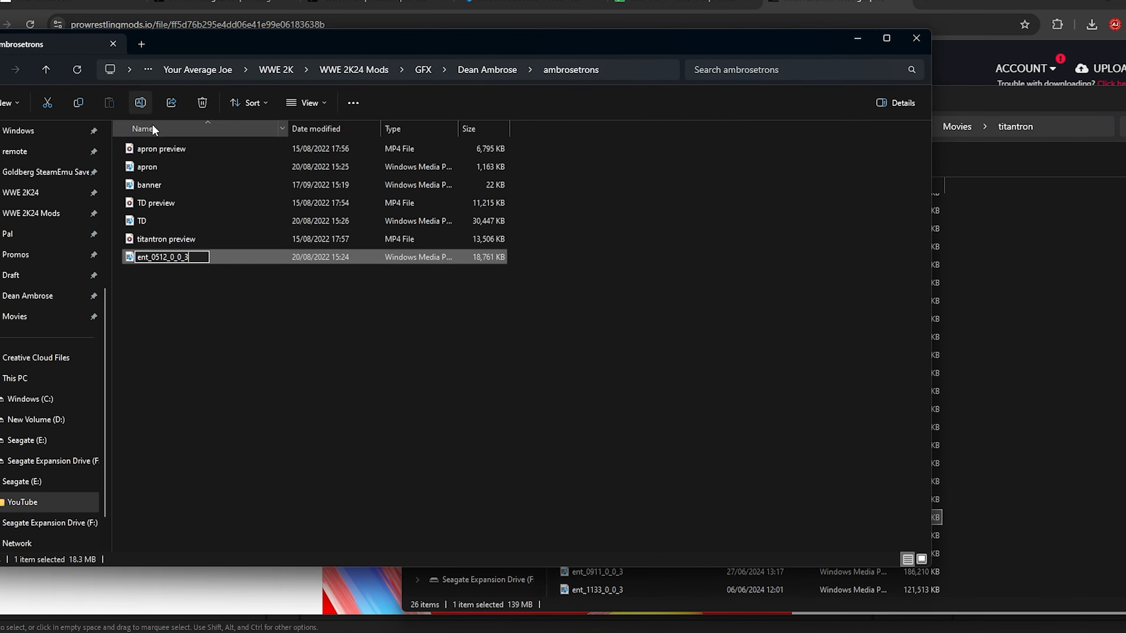
key(Return)
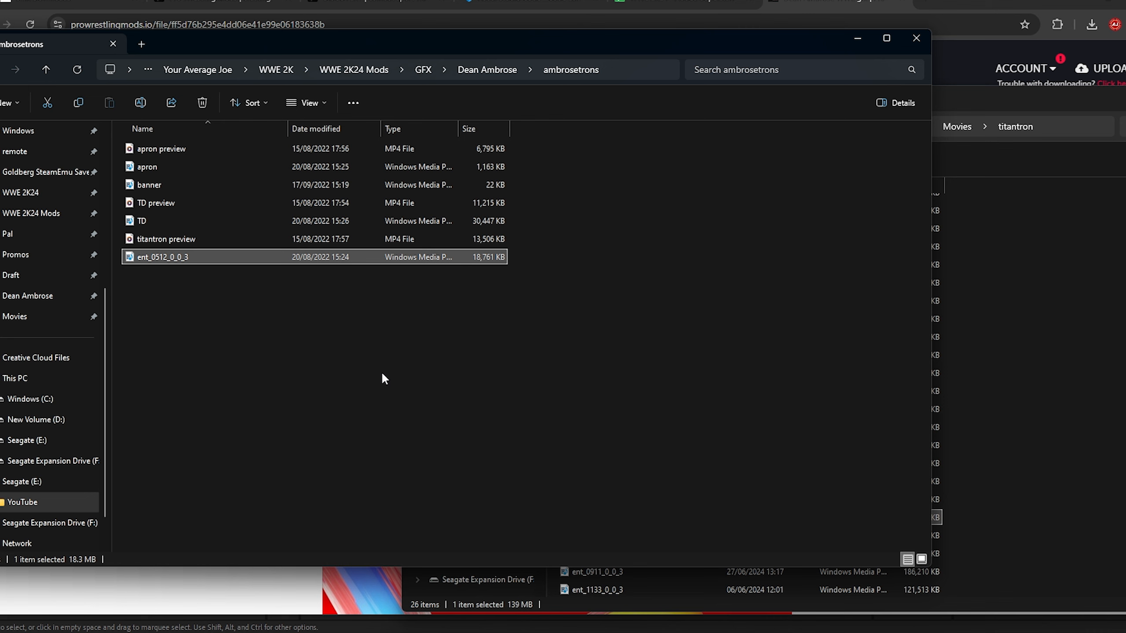
Replace ent_0512_0_0_3 in the game's titantron folder with the renamed file from ambrosetrons.
click(1066, 442)
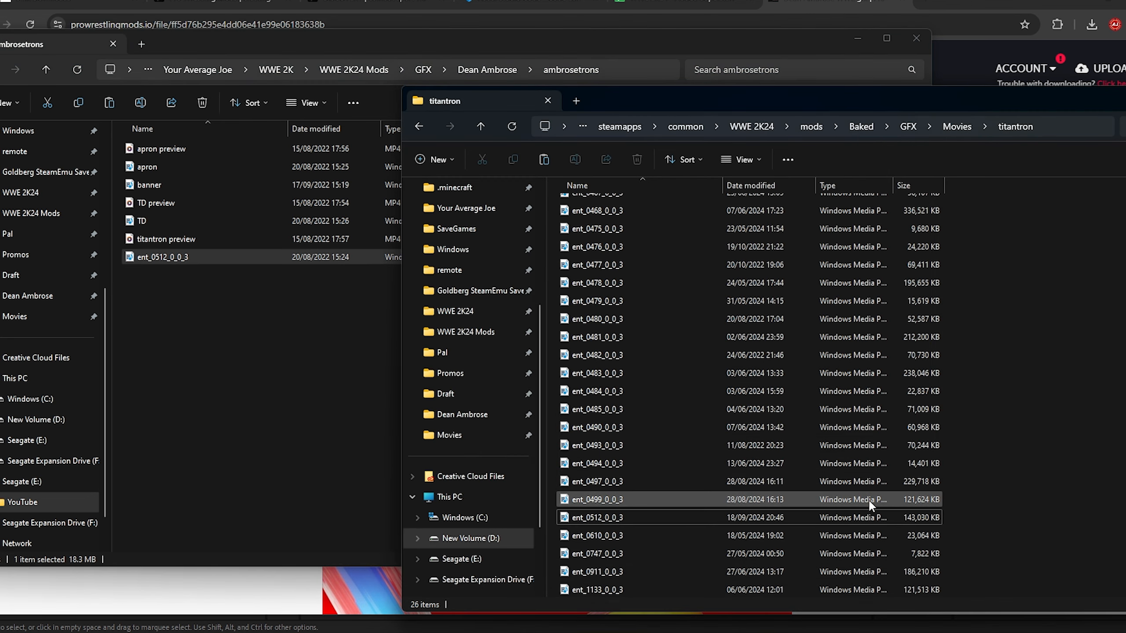
click(625, 517)
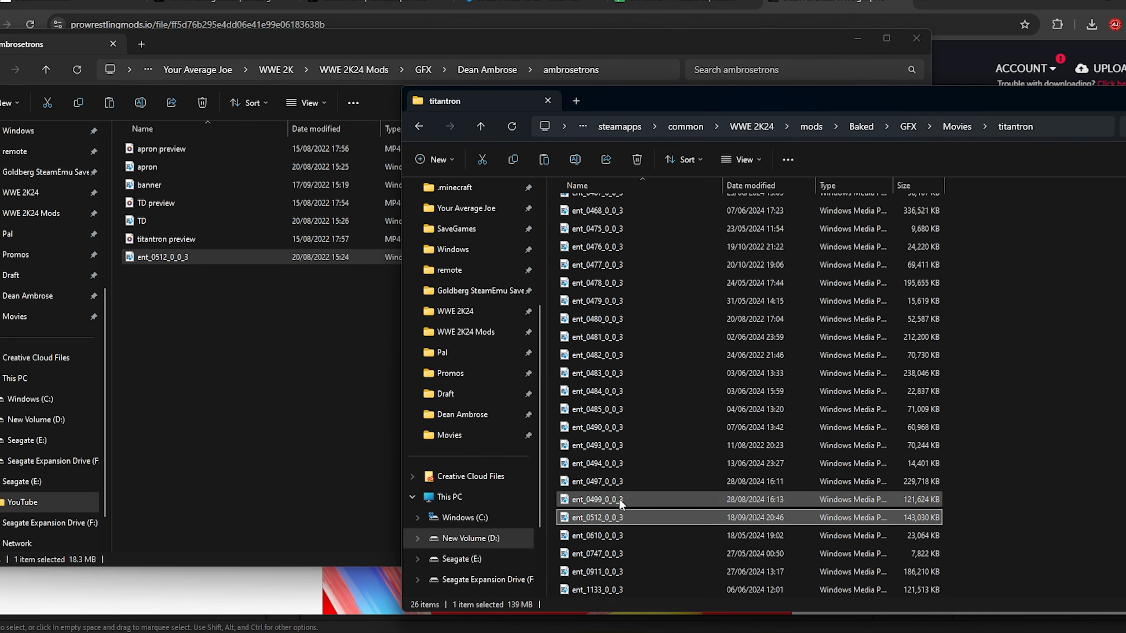
click(635, 161)
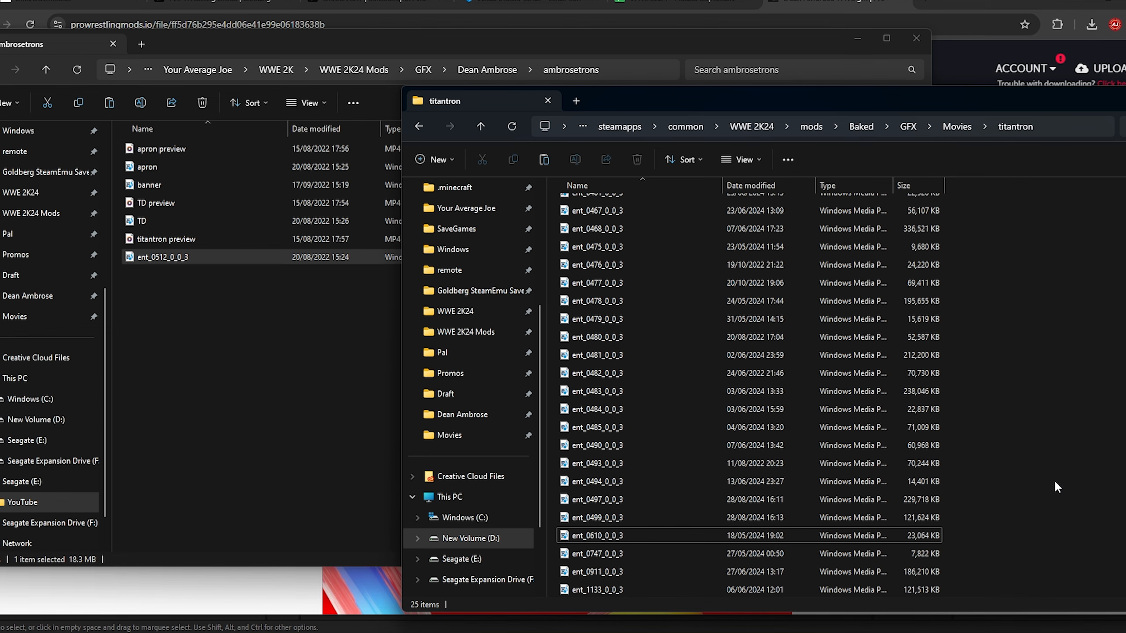
key(ctrl+v)
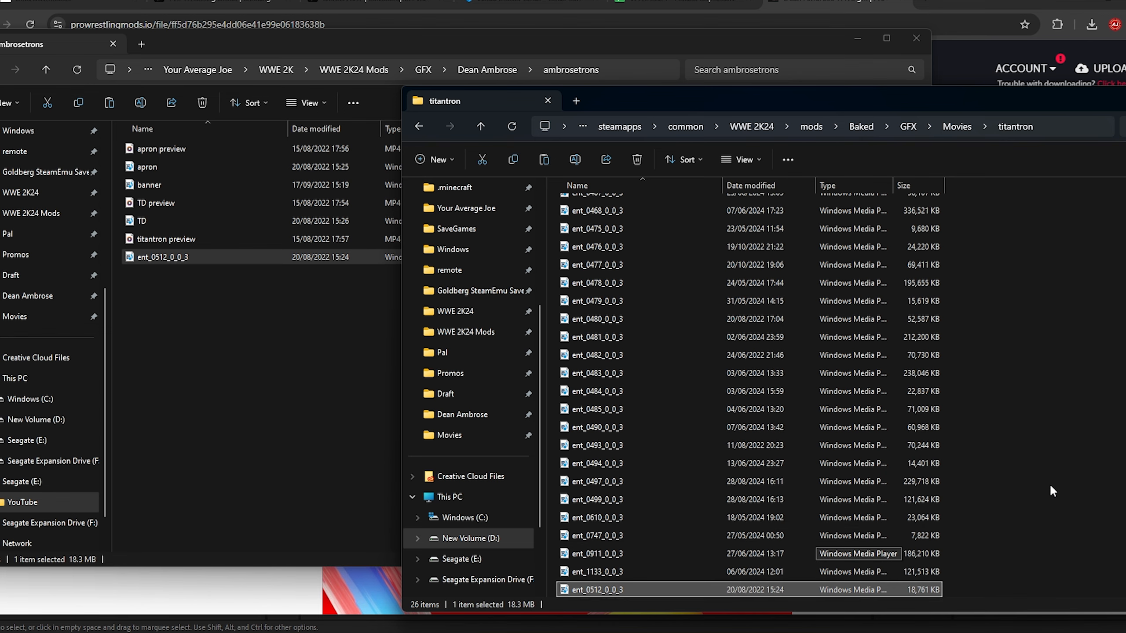
click(1050, 486)
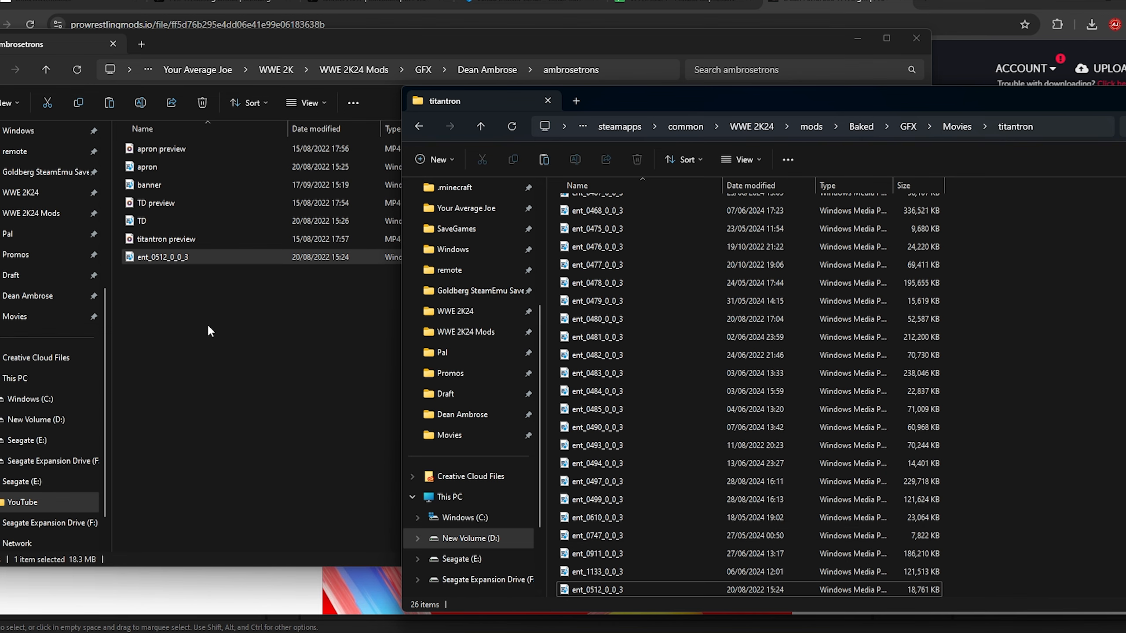
drag(712, 111, 485, 83)
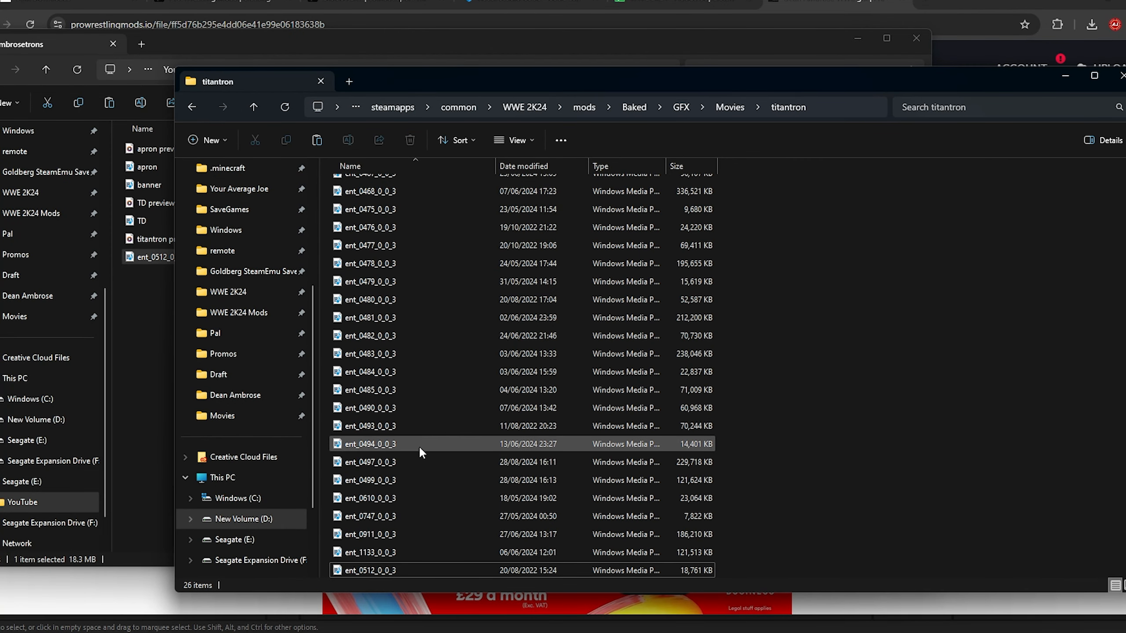
drag(454, 81, 438, 71)
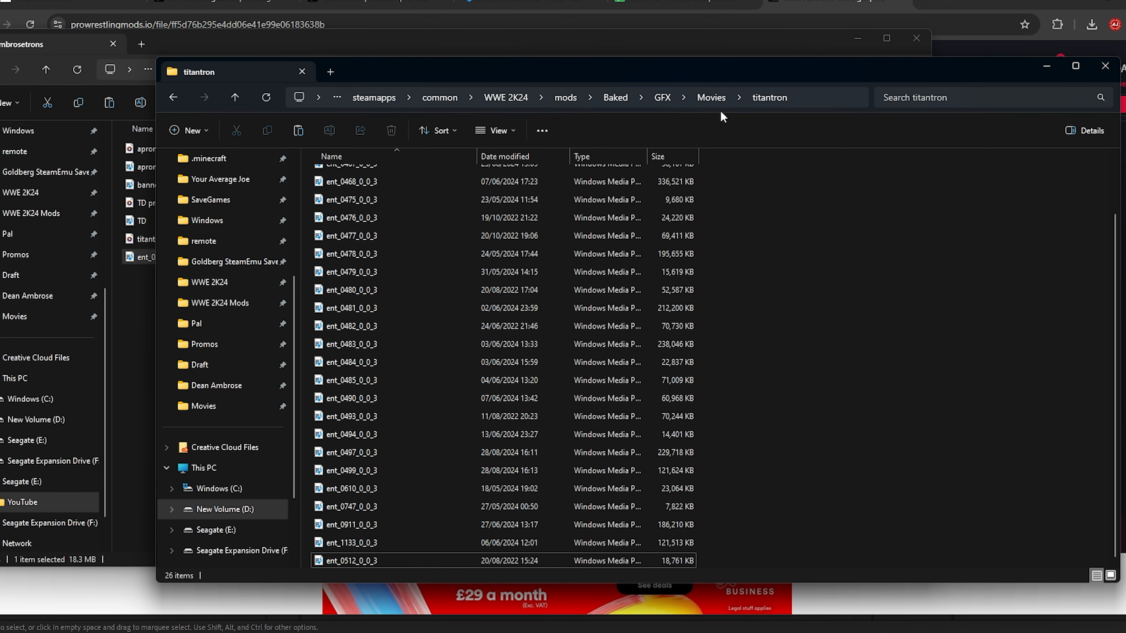
Switch to MovieDataTable.json in Visual Studio Code and place the 512_DEAN_AMBROSE folder in File Explorer beside it for reference.
key(alt+Tab)
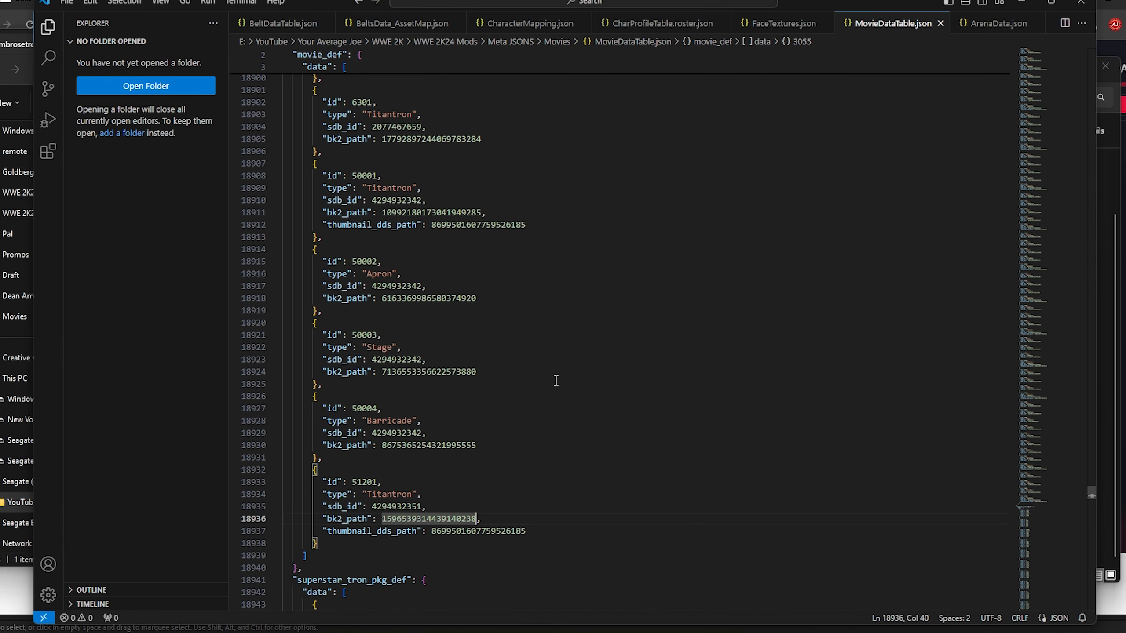
scroll(553, 390, down, 2)
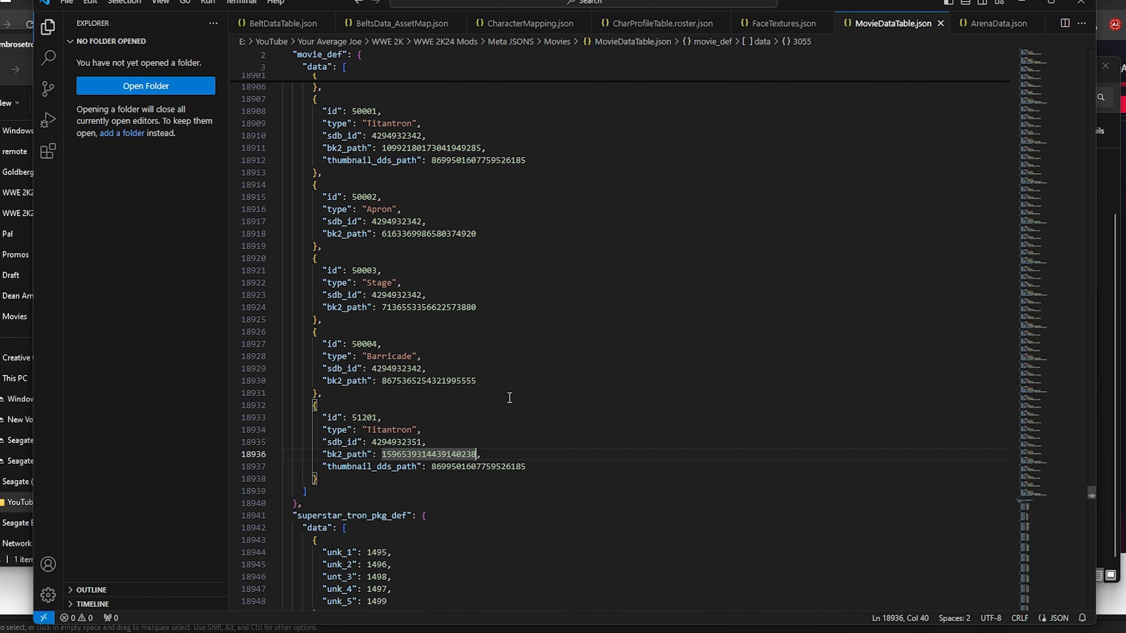
scroll(510, 398, up, 1)
mouse_move(517, 624)
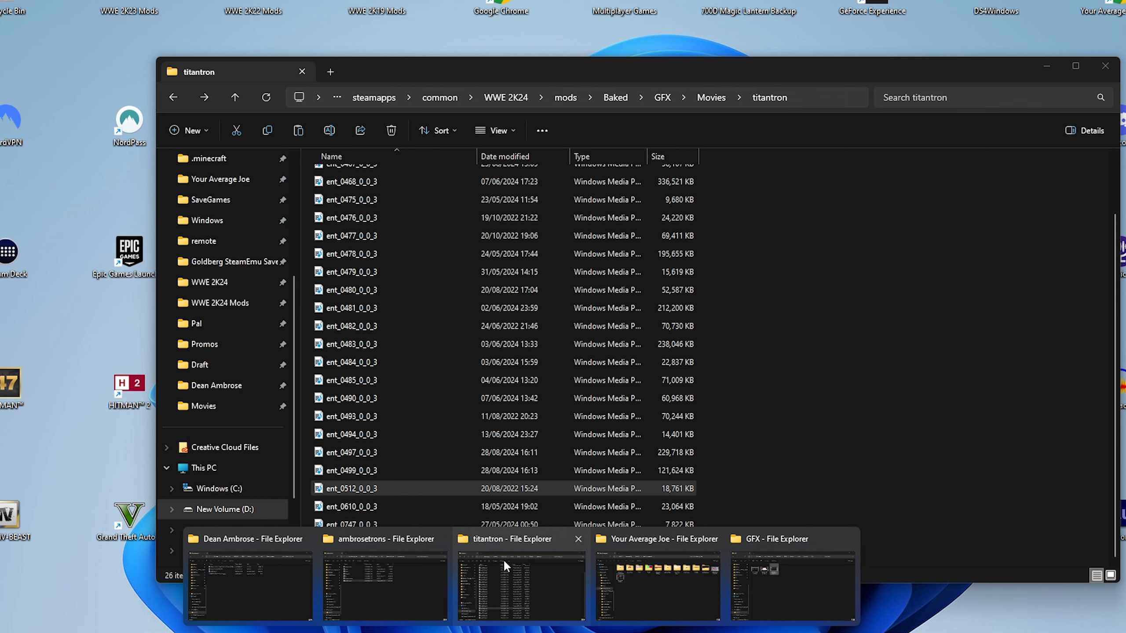
click(504, 560)
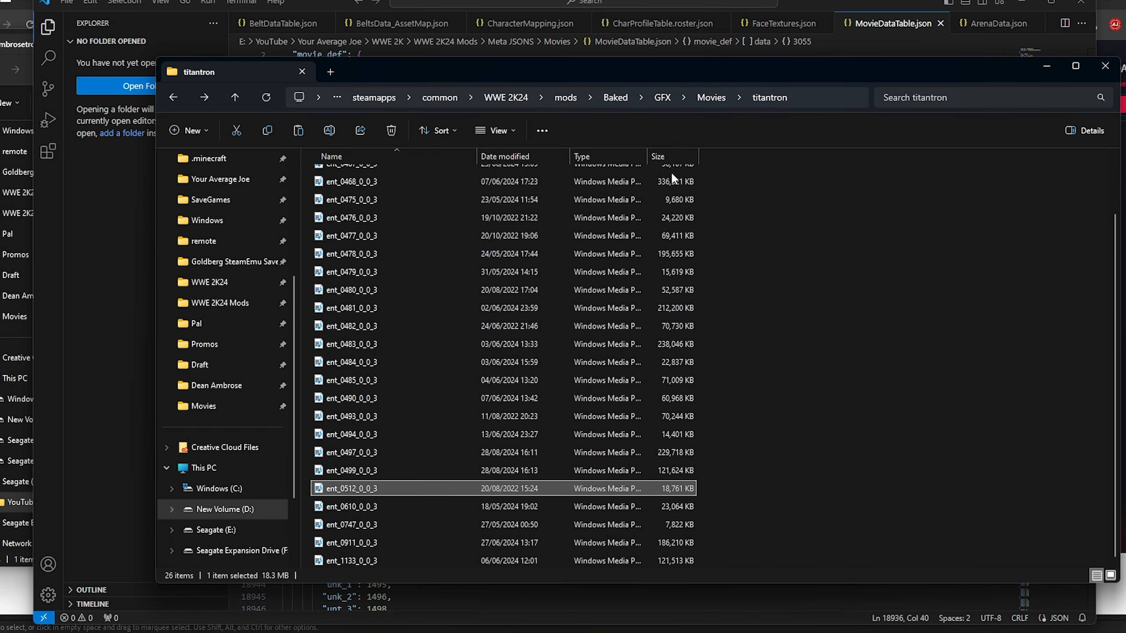
click(712, 97)
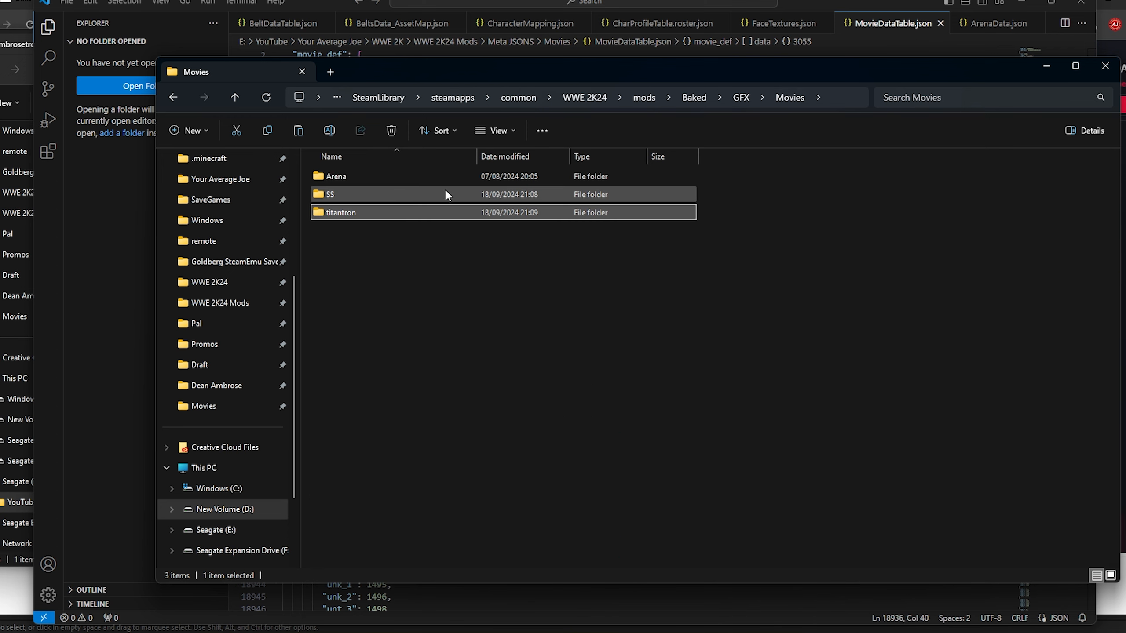
double_click(362, 192)
scroll(417, 278, down, 2)
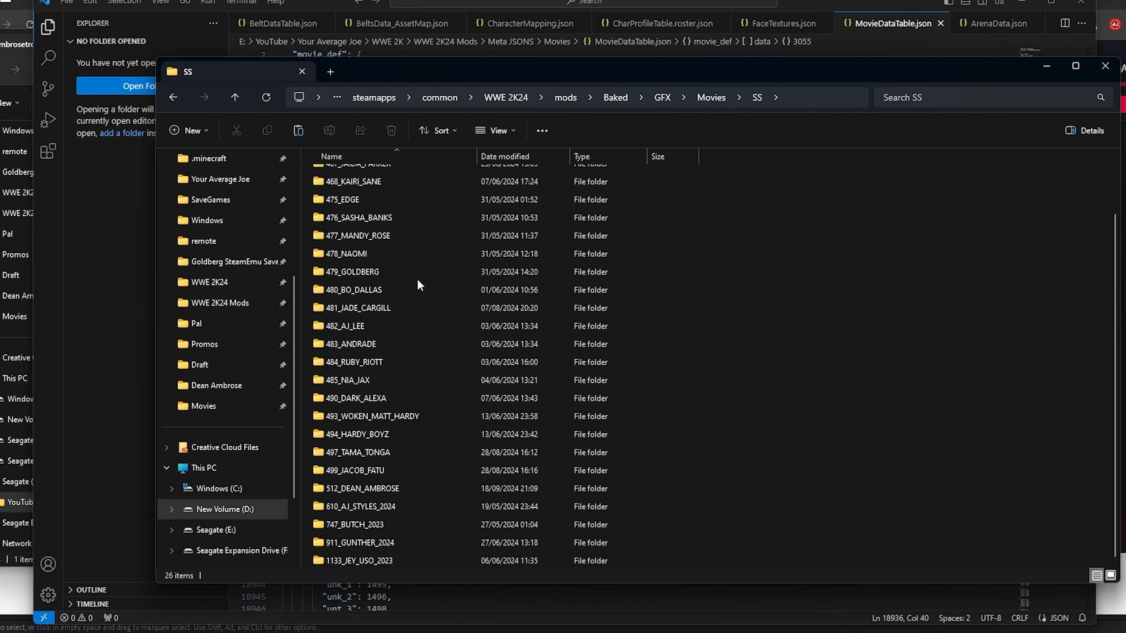
double_click(361, 489)
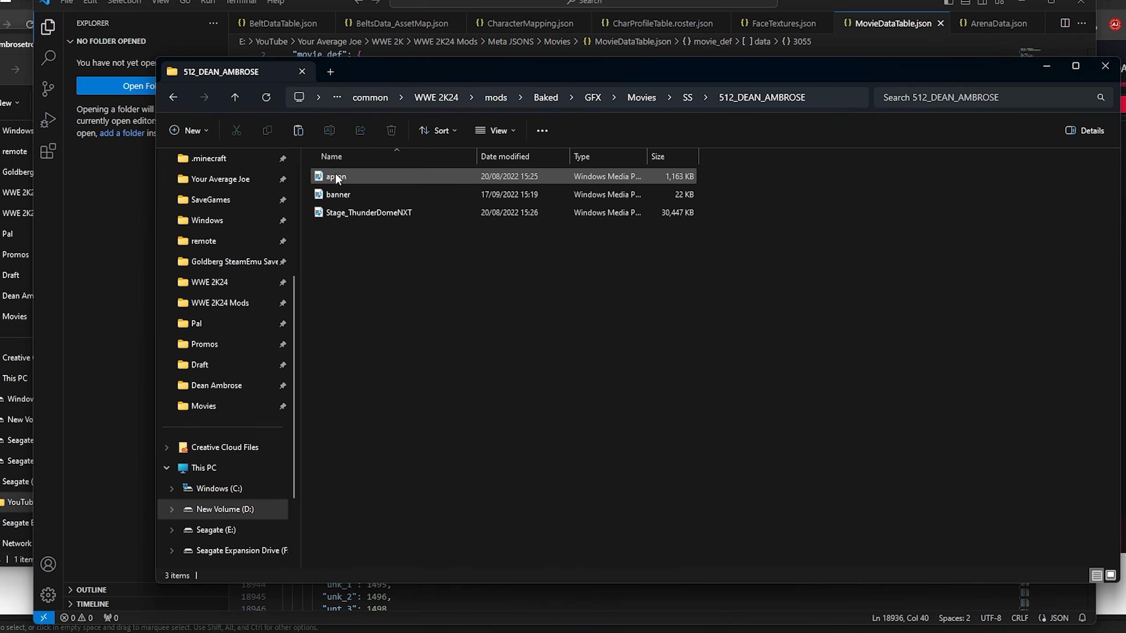
drag(394, 71, 890, 163)
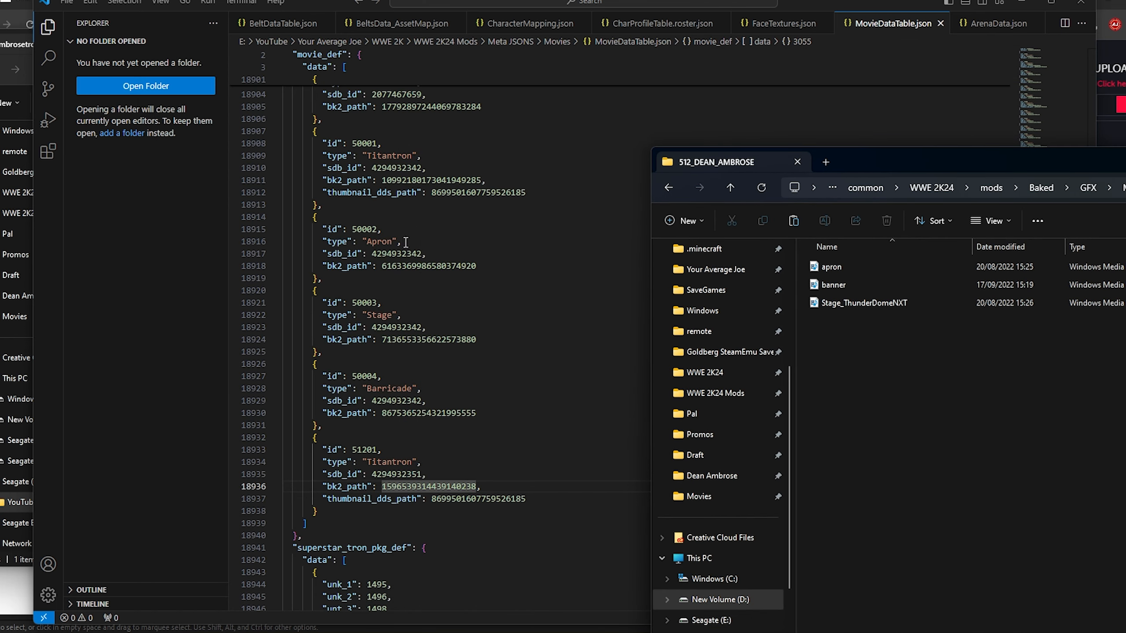
Duplicate the 6304 Apron, 6303 Stage and 6302 Banner entries after the 51201 Titantron entry at the end of the movie_def data.
click(482, 274)
scroll(458, 379, up, 5)
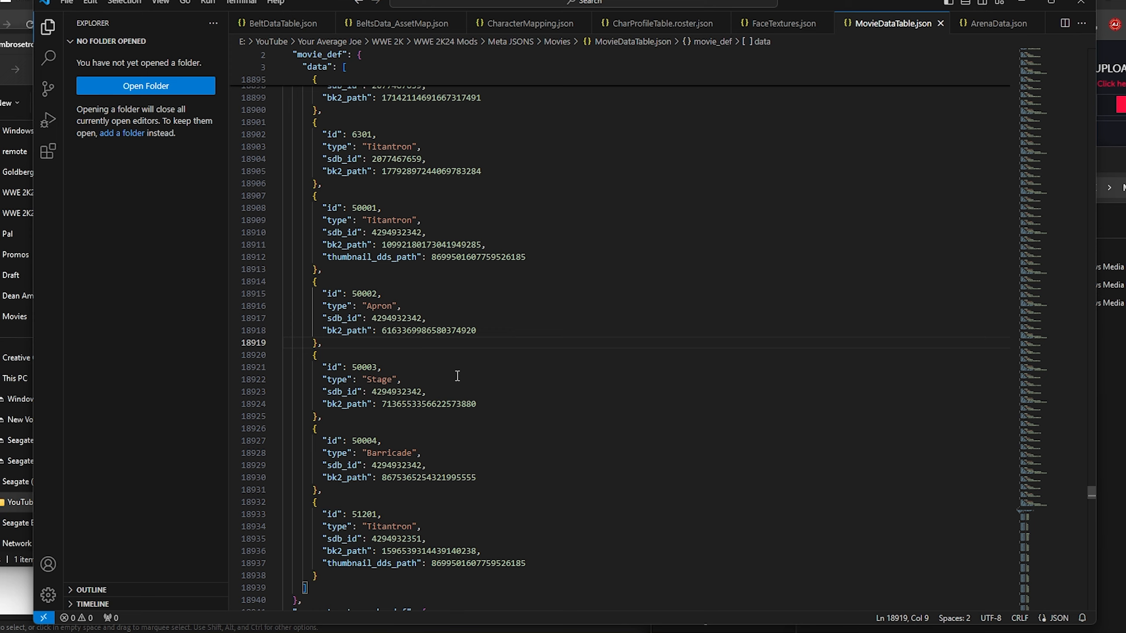
scroll(457, 379, up, 4)
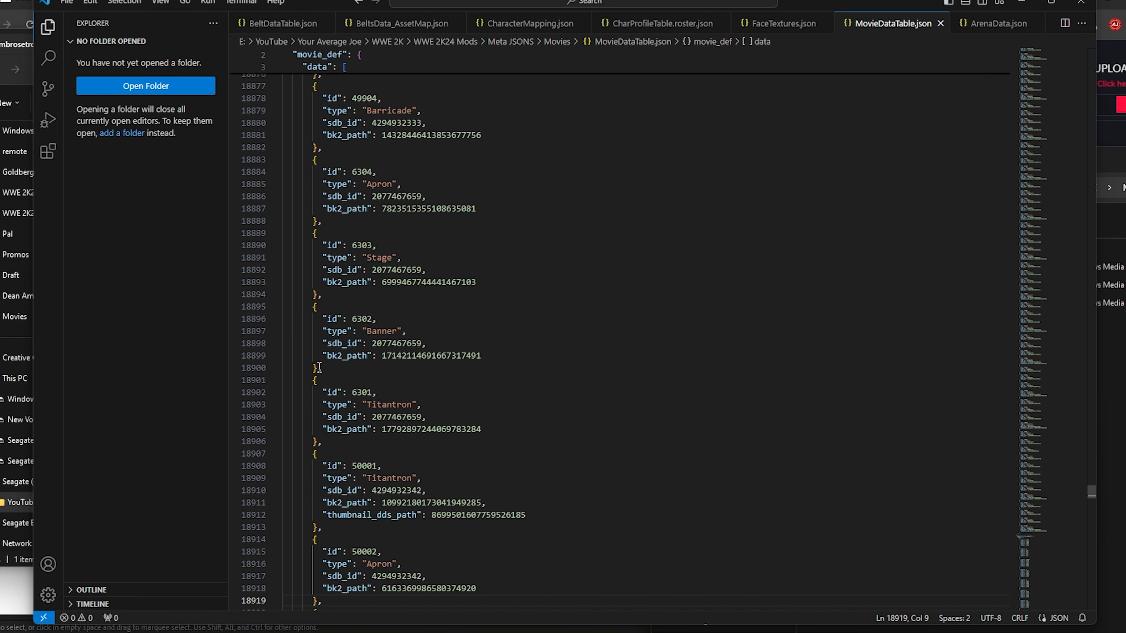
drag(319, 366, 313, 162)
key(ctrl+c)
scroll(402, 316, down, 14)
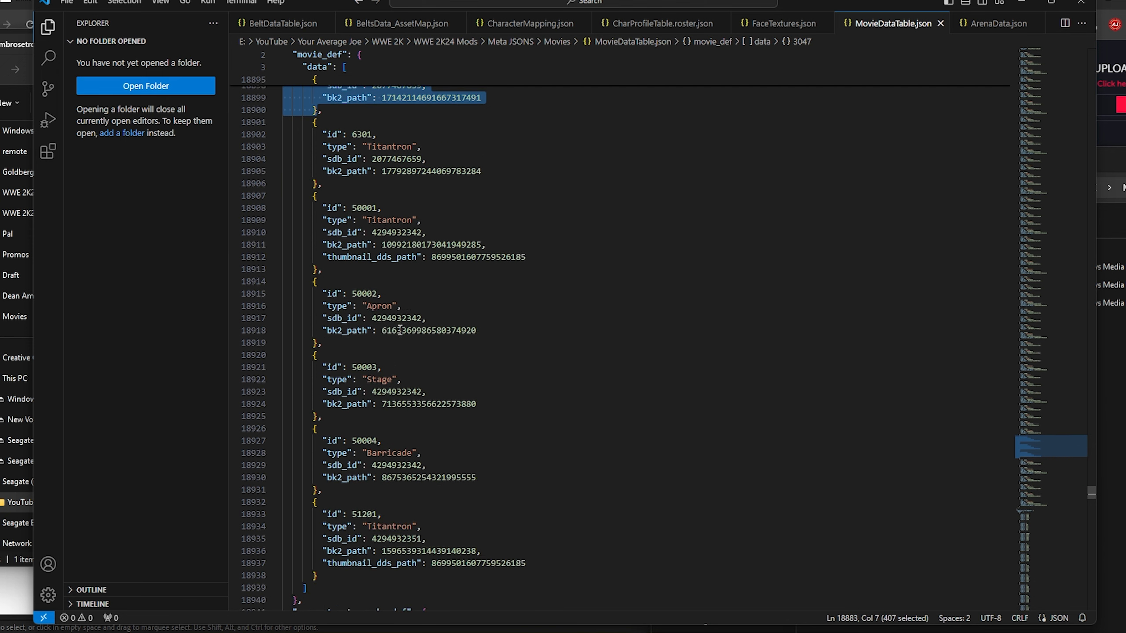
click(341, 321)
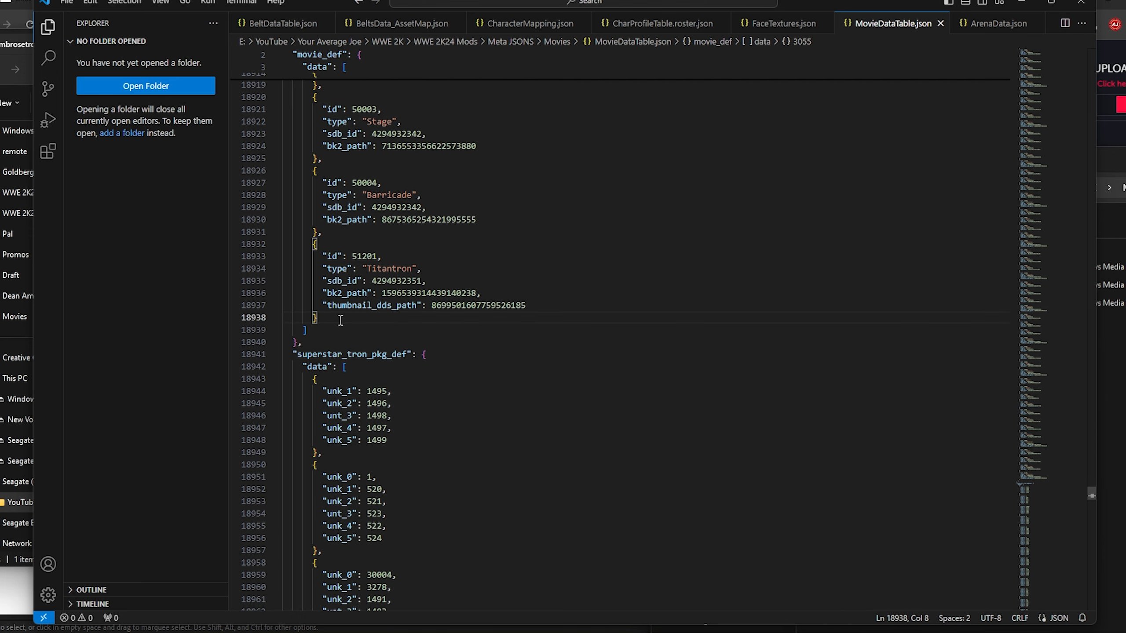
text(,)
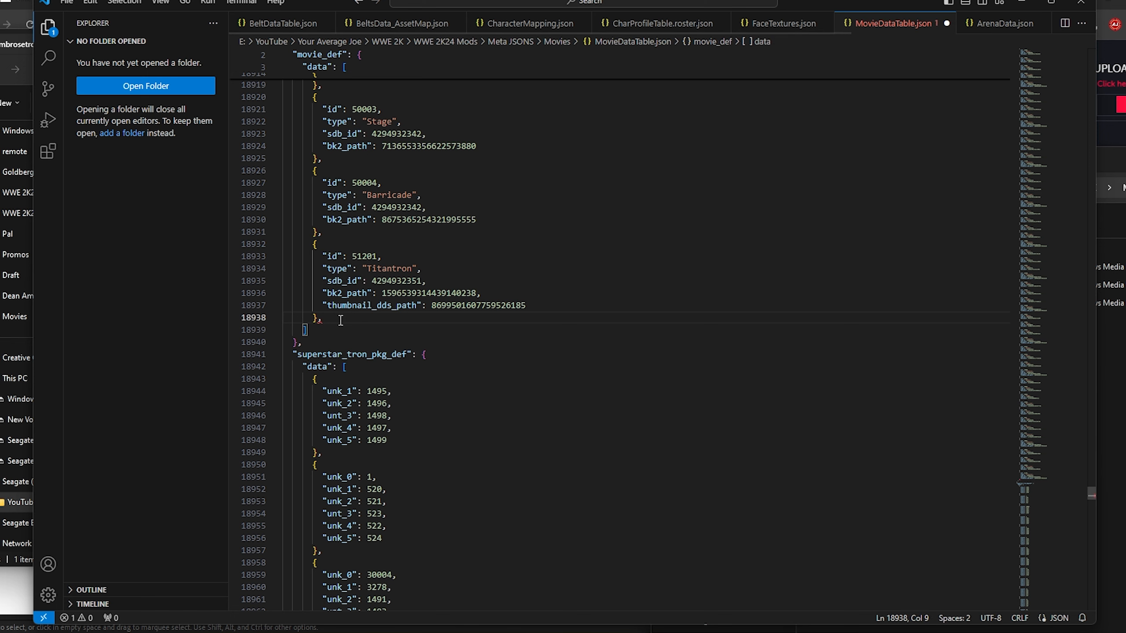
key(Return)
key(ctrl+v)
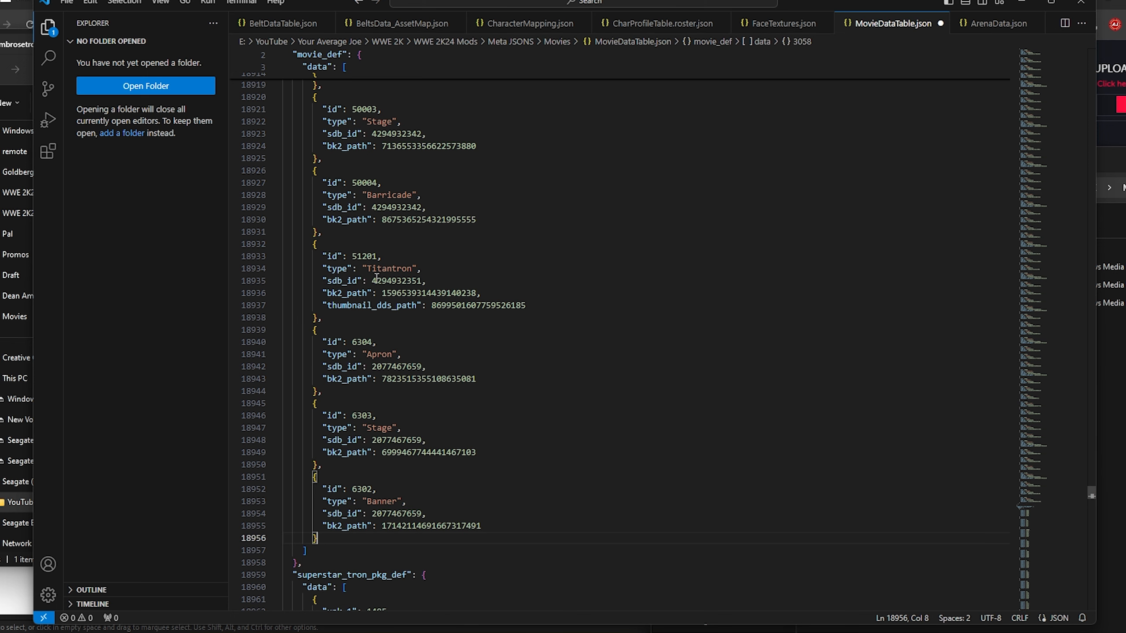
Set the id of the copied Apron entry to 51202, based on the Titantron entry's id.
drag(377, 257, 357, 257)
key(ctrl+c)
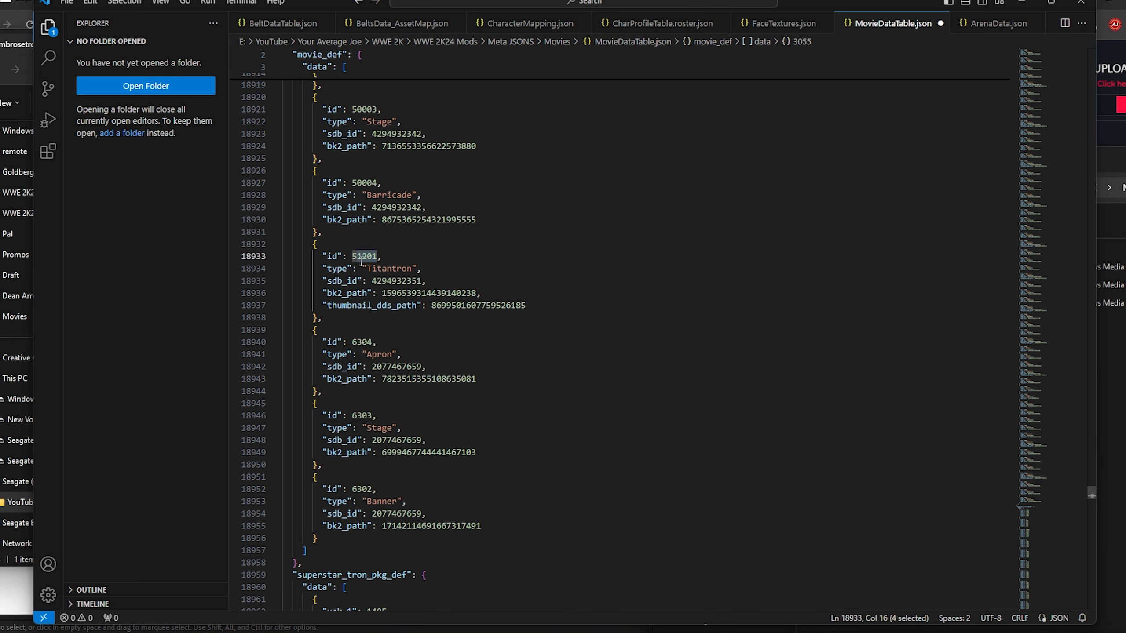
drag(372, 341, 356, 344)
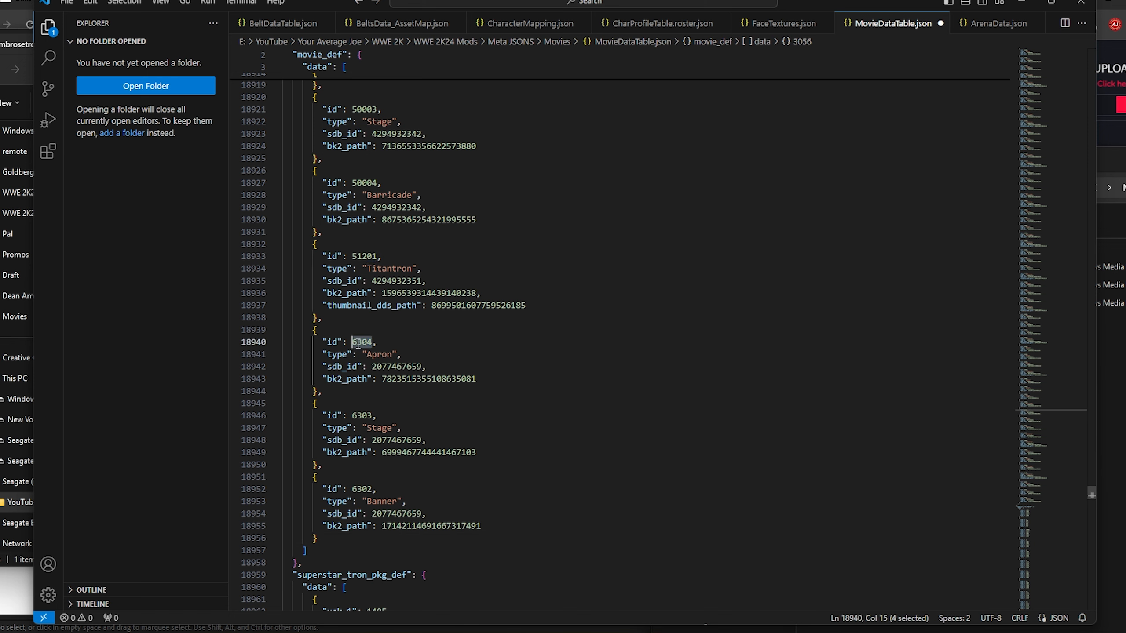
key(ctrl+v)
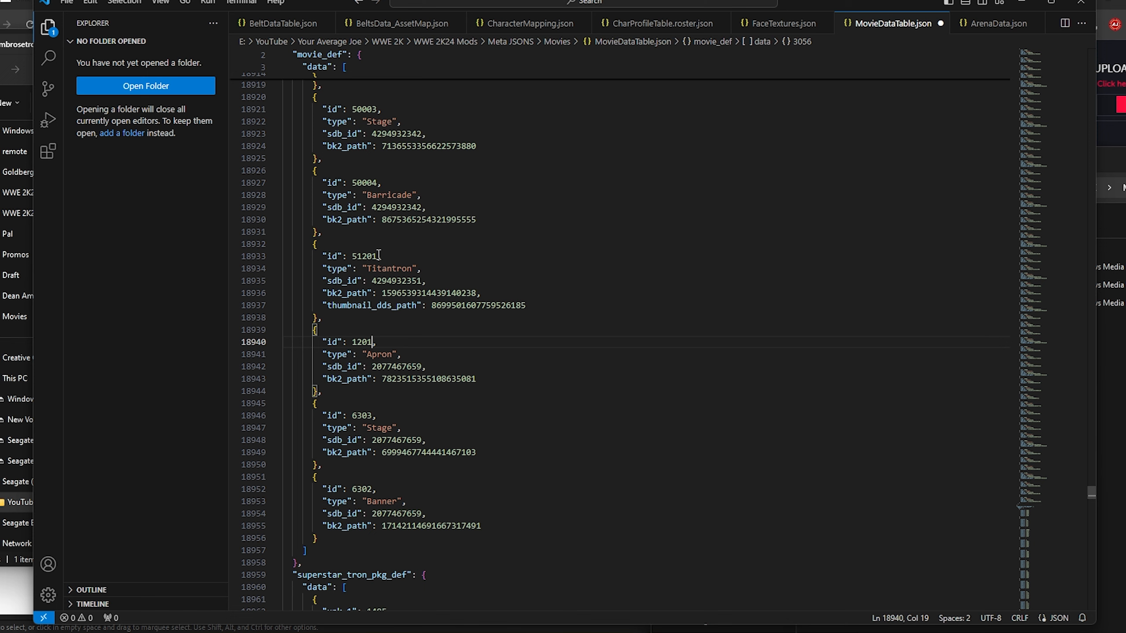
drag(378, 257, 352, 258)
key(ctrl+c)
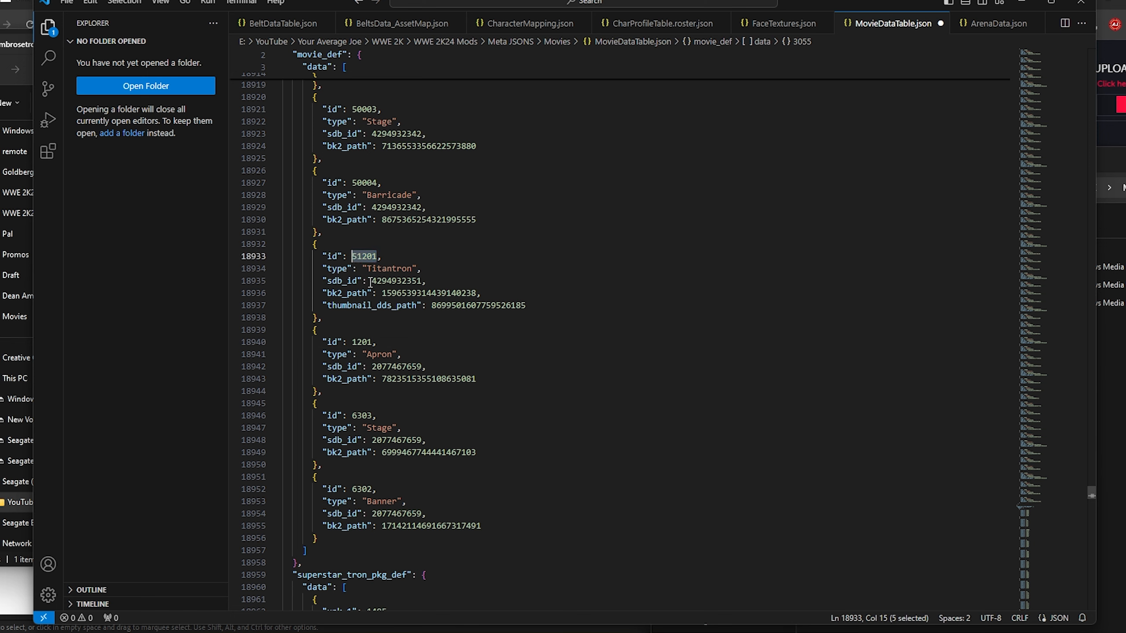
drag(372, 341, 352, 341)
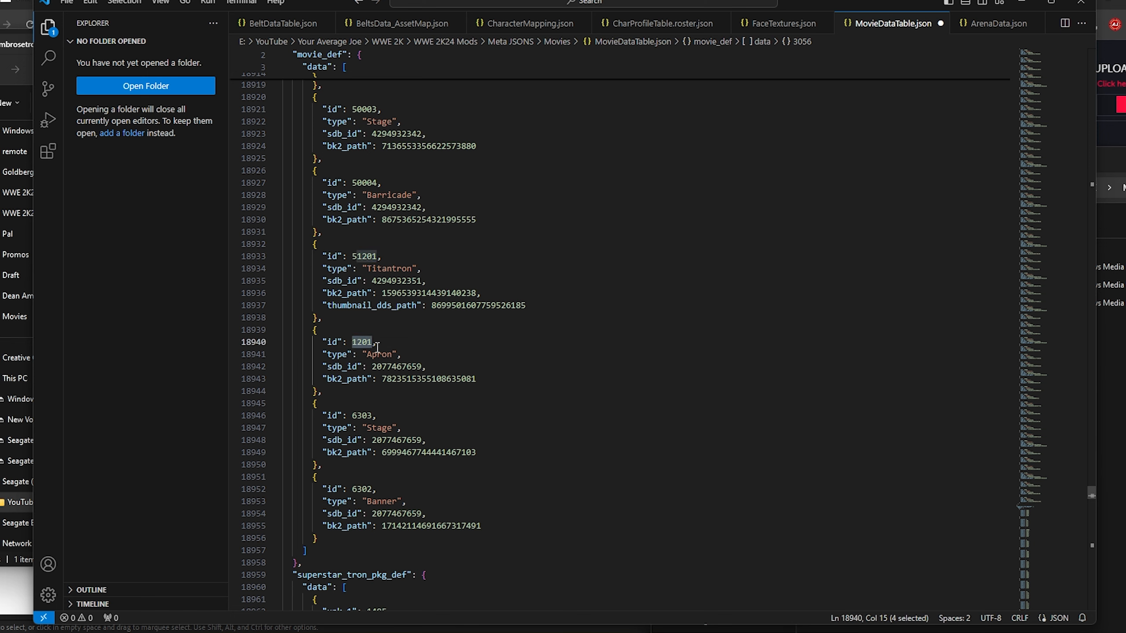
key(ctrl+v)
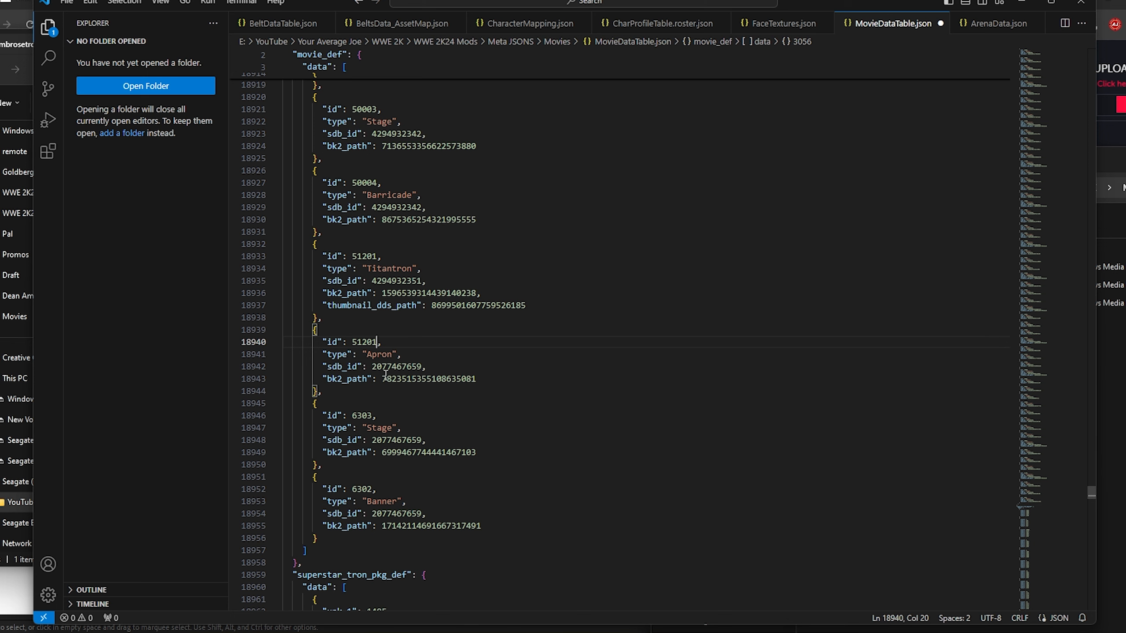
key(BackSpace)
text(2)
Set the id of the copied Stage entry to 51203.
drag(372, 414, 353, 414)
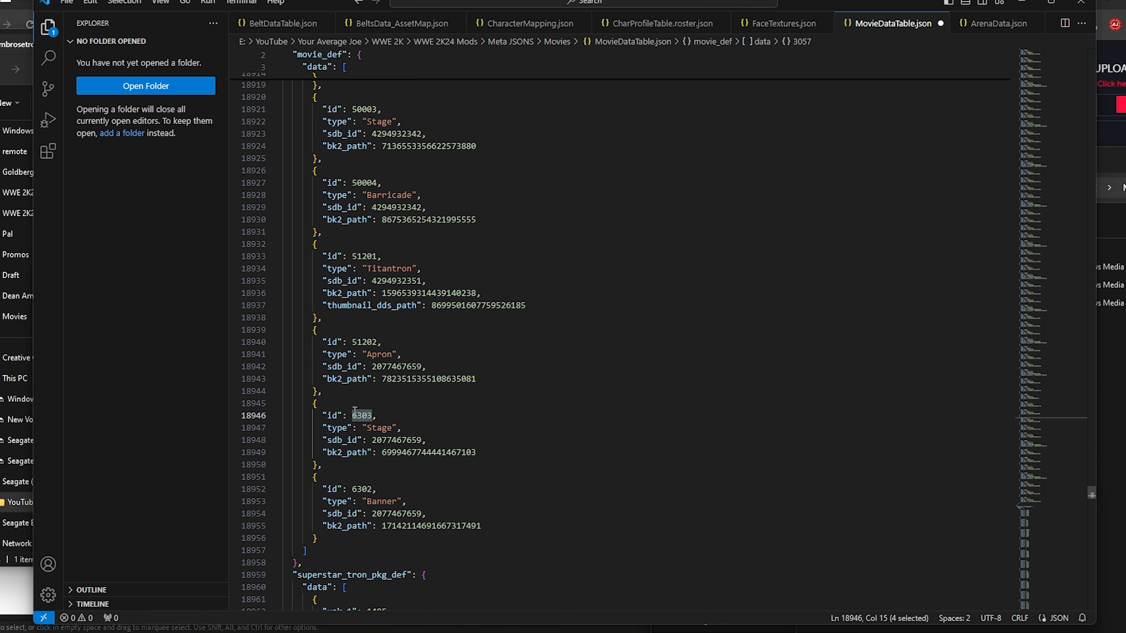
key(ctrl+v)
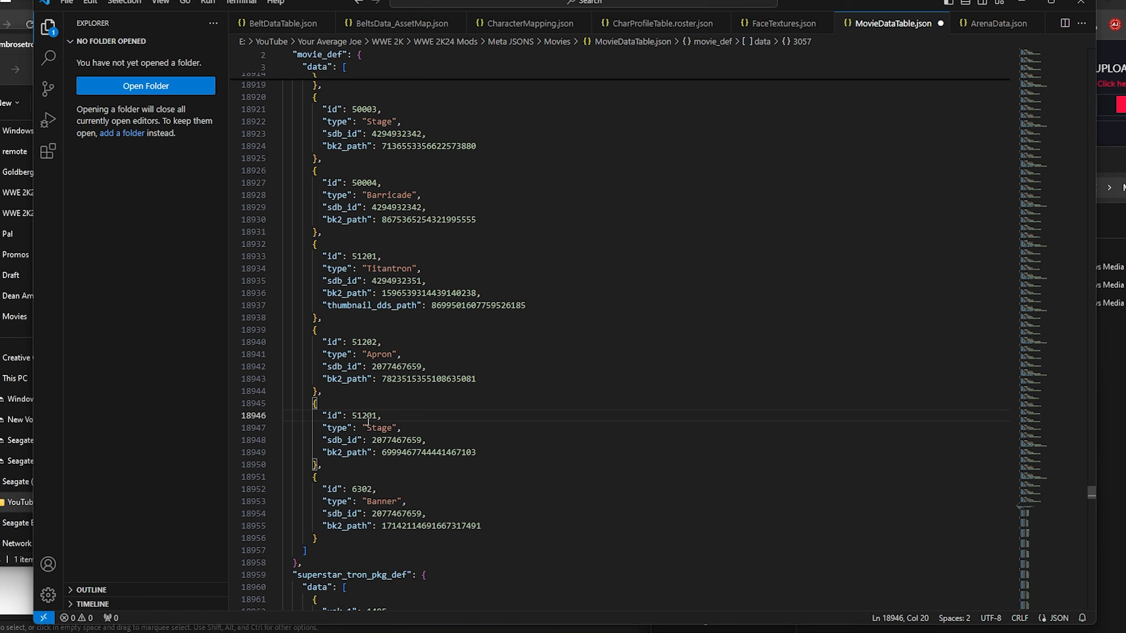
key(BackSpace)
text(3)
Set the id of the copied Banner entry to 51204.
drag(374, 488, 357, 489)
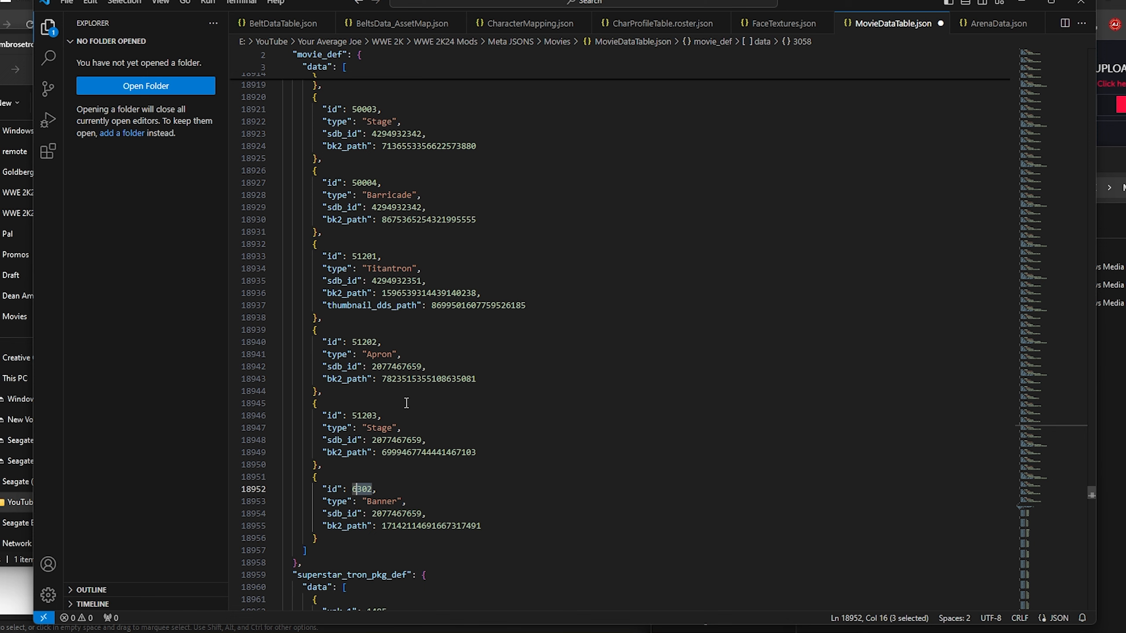
text(51201)
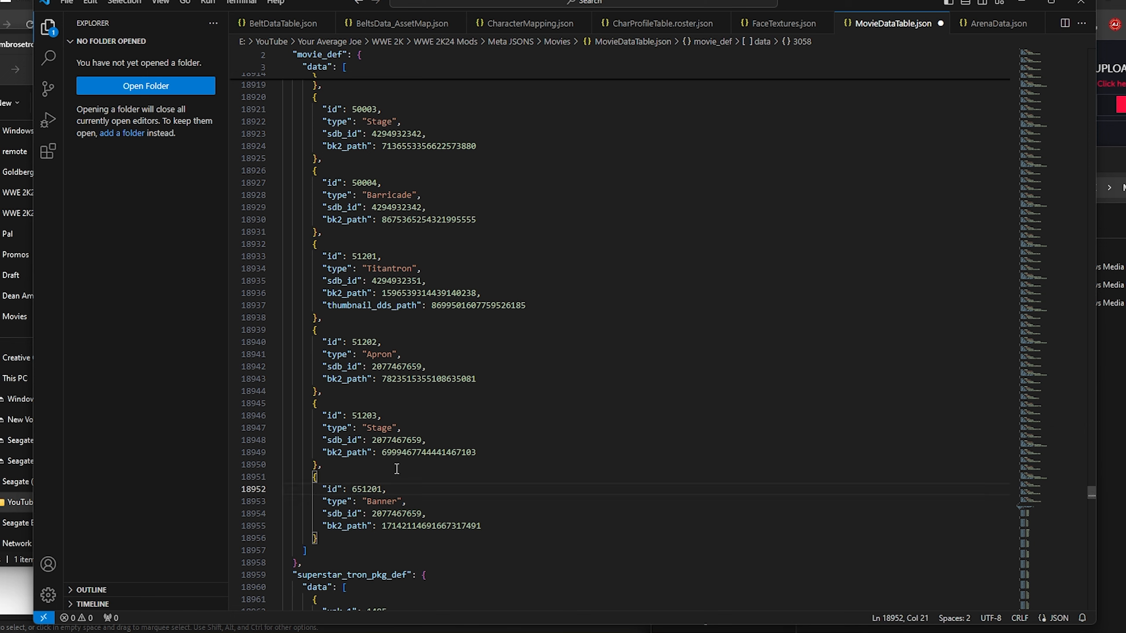
click(358, 488)
key(BackSpace)
double_click(372, 489)
text(51204)
Switch to dot.Meta Editor, place its window beside the JSON code, and search the ENG.sdb strings for 51201.
drag(353, 256, 378, 256)
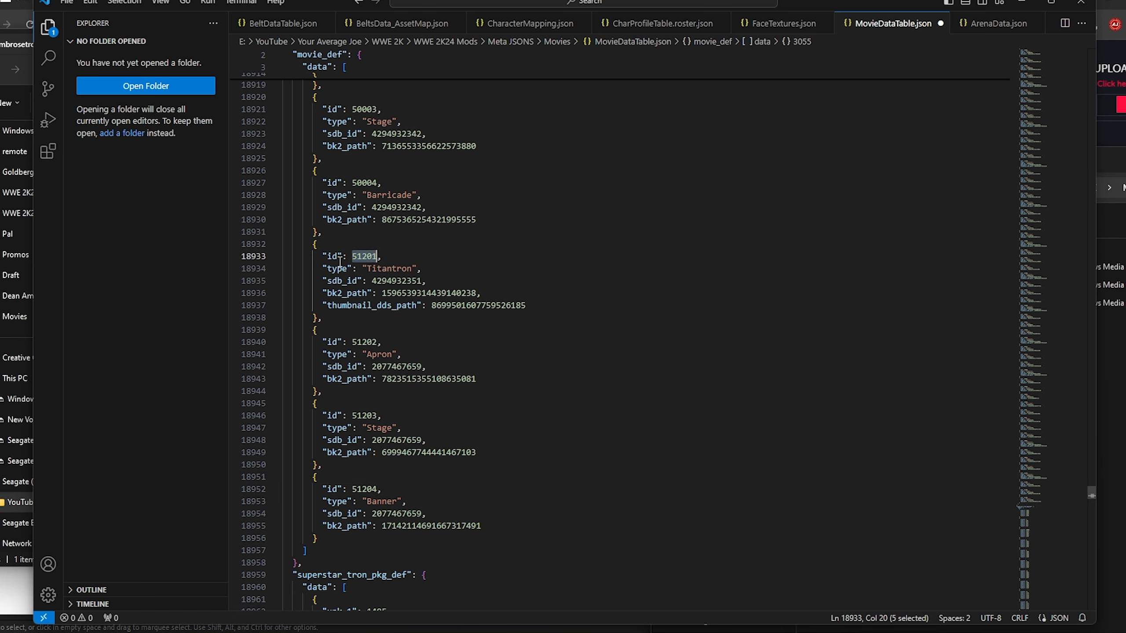
click(420, 329)
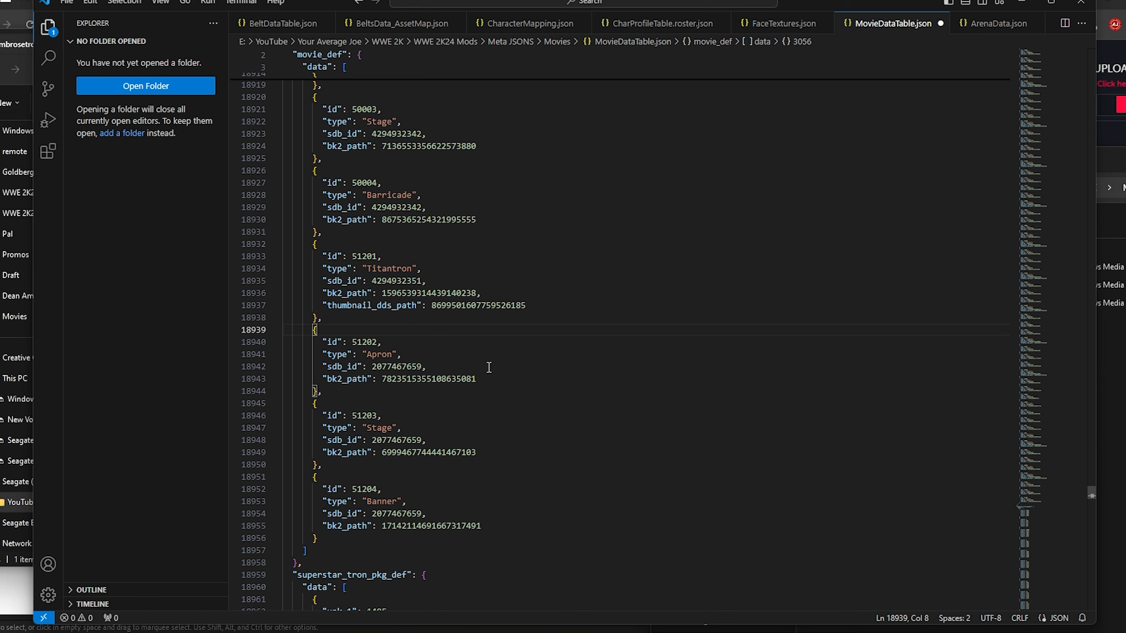
click(362, 256)
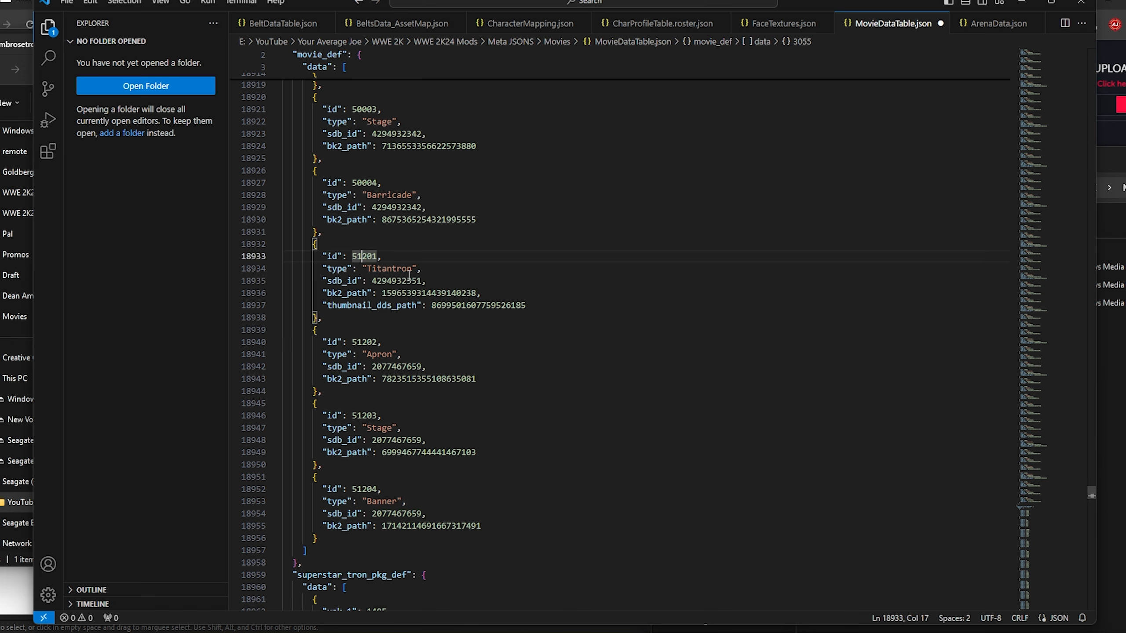
double_click(398, 281)
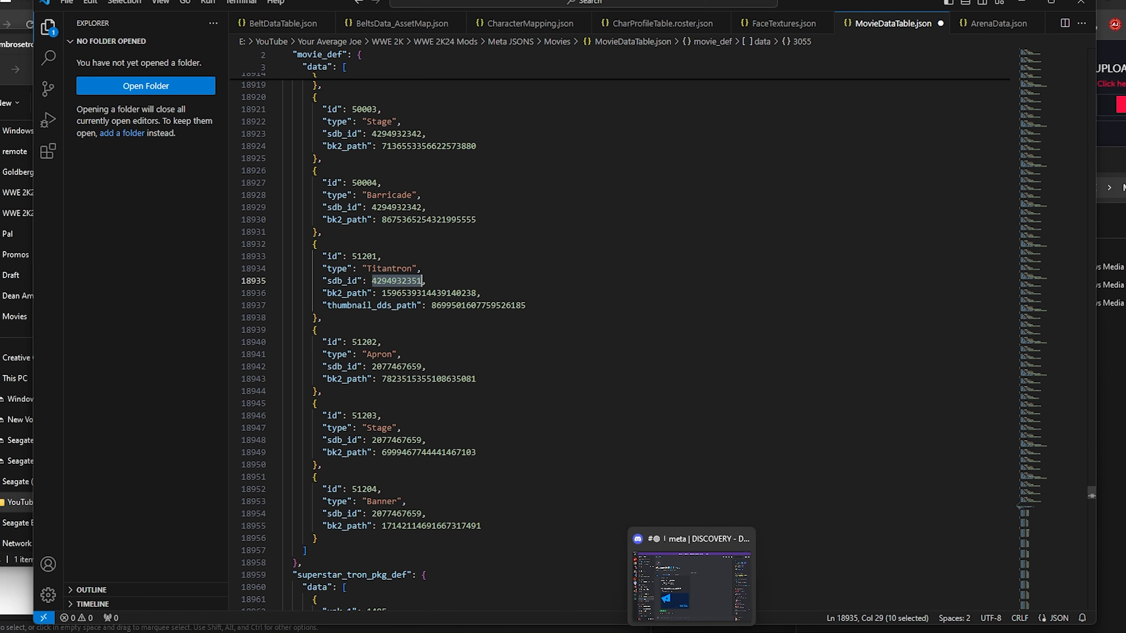
mouse_move(776, 632)
click(776, 562)
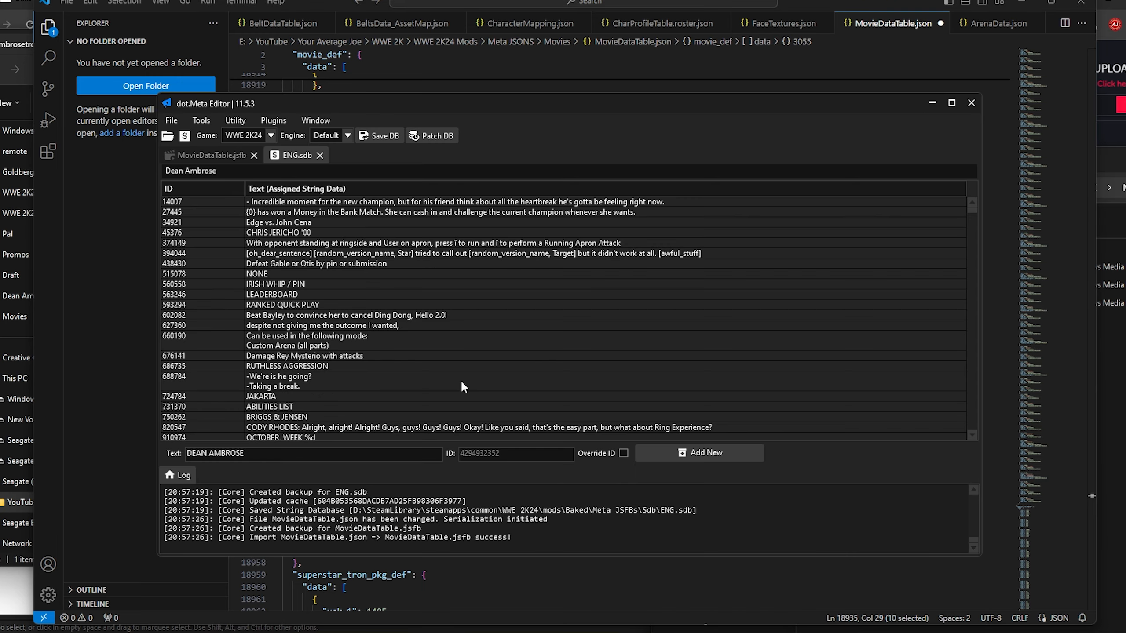
drag(394, 100, 654, 148)
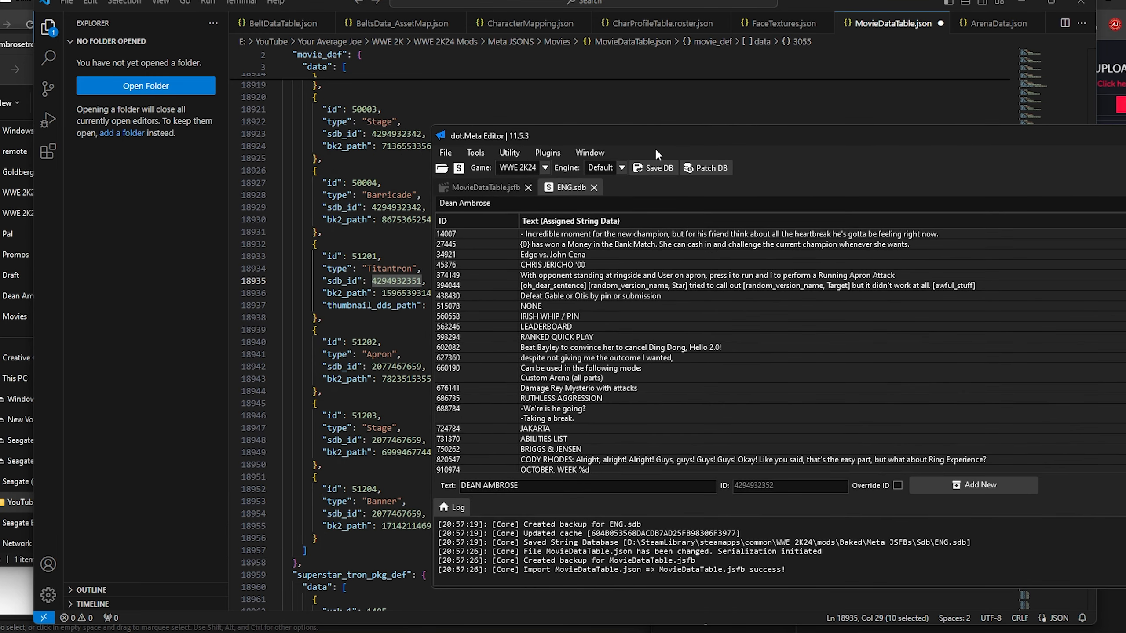
double_click(473, 203)
text(51201)
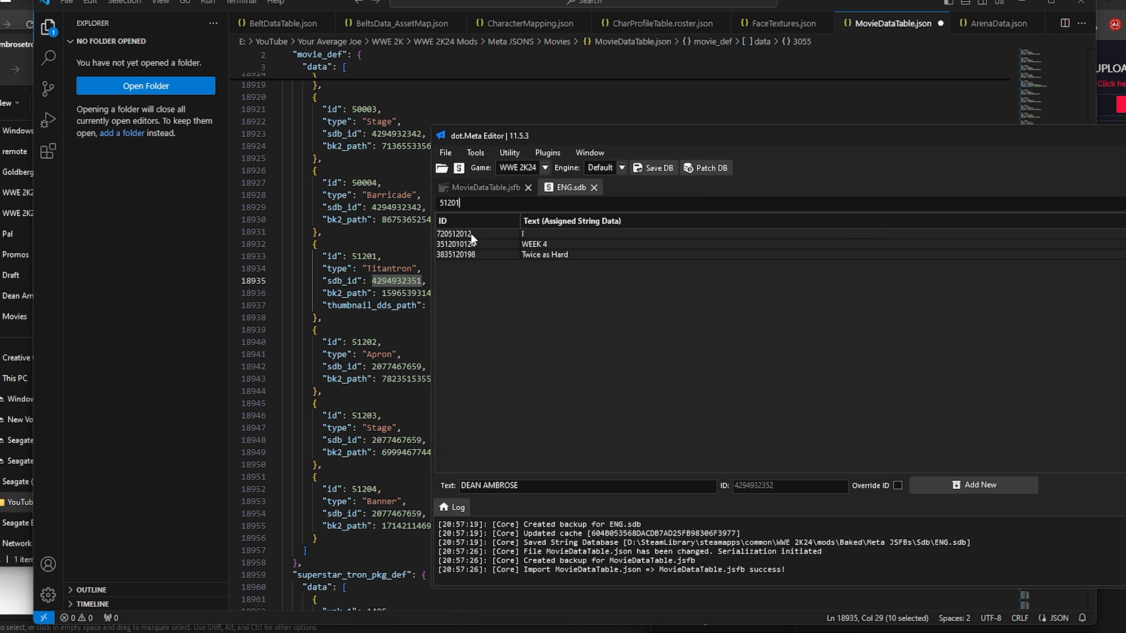
click(387, 292)
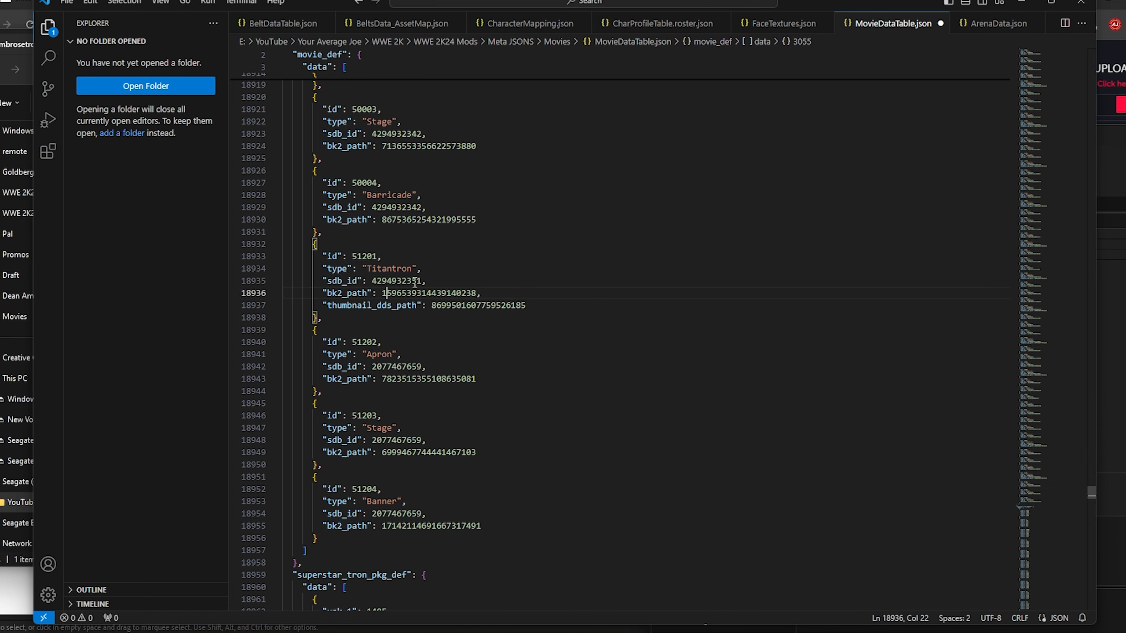
drag(424, 280, 374, 282)
key(ctrl+c)
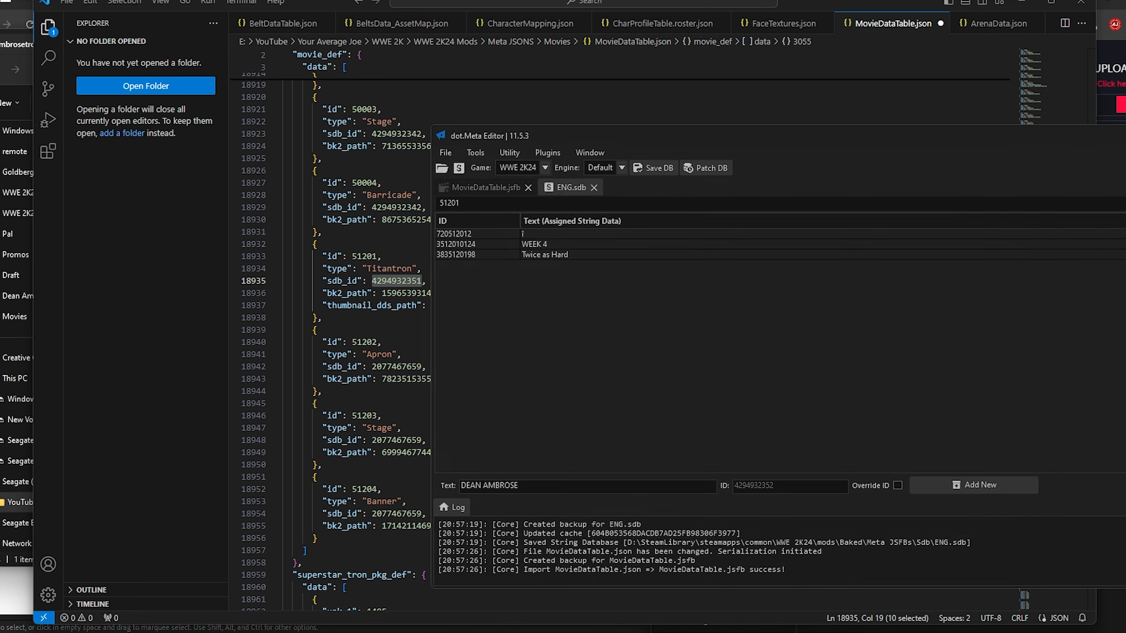
key(alt+Tab)
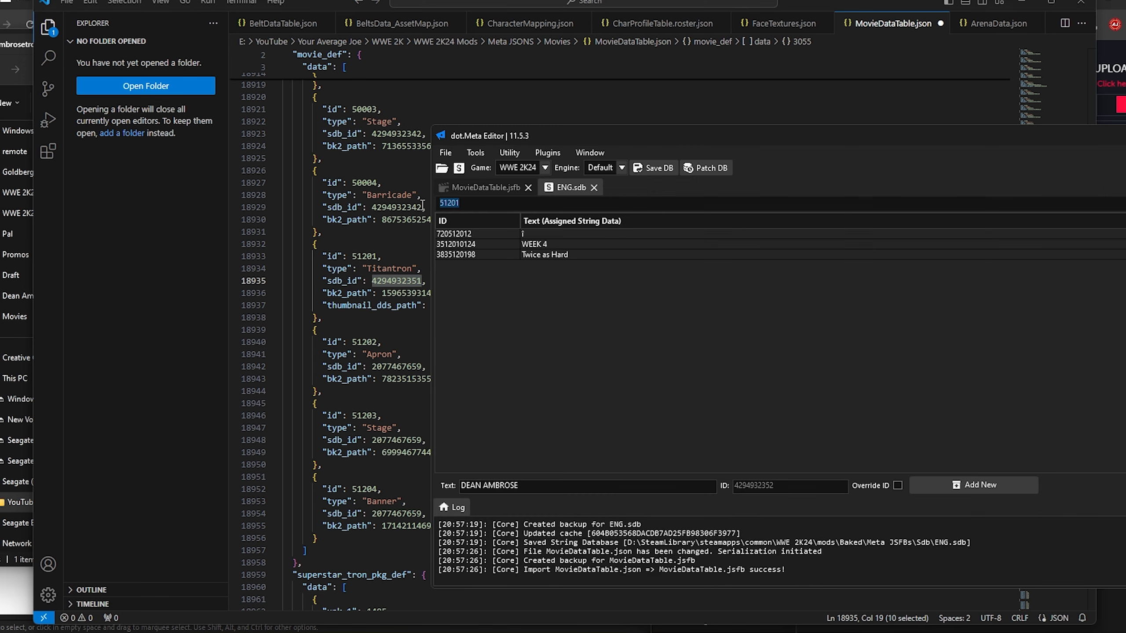
key(ctrl+v)
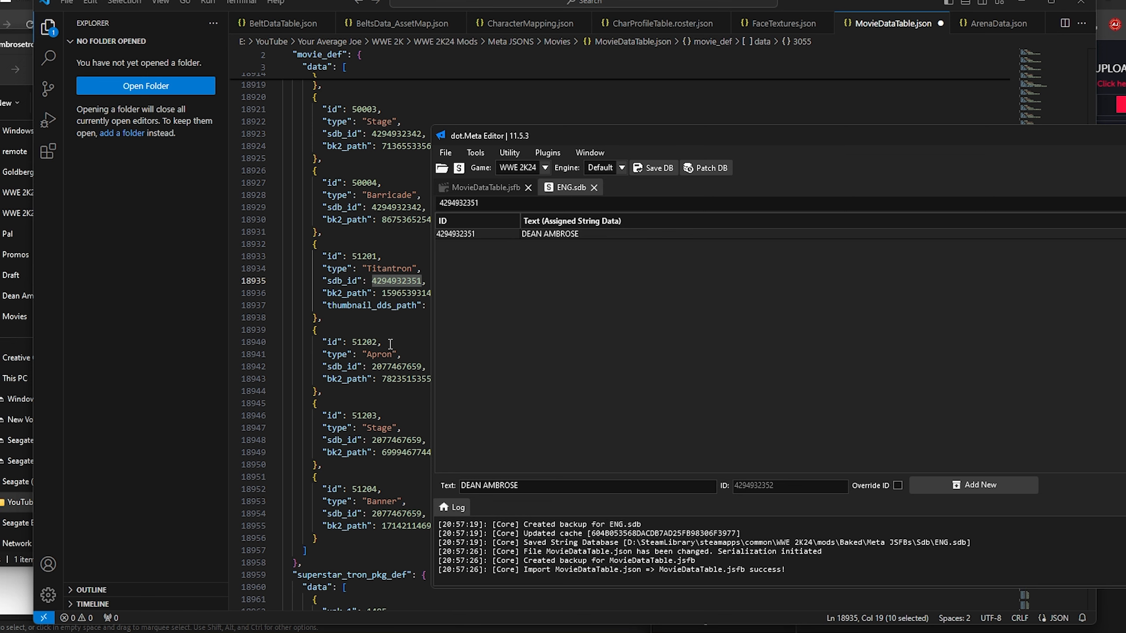
double_click(397, 366)
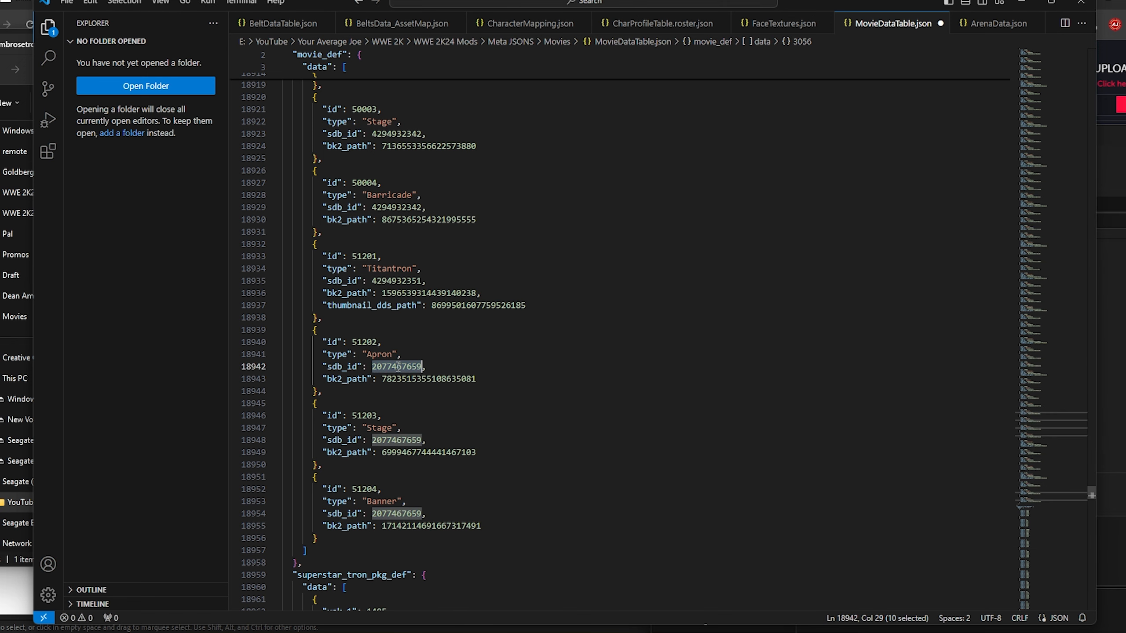
key(ctrl+v)
double_click(393, 439)
key(ctrl+v)
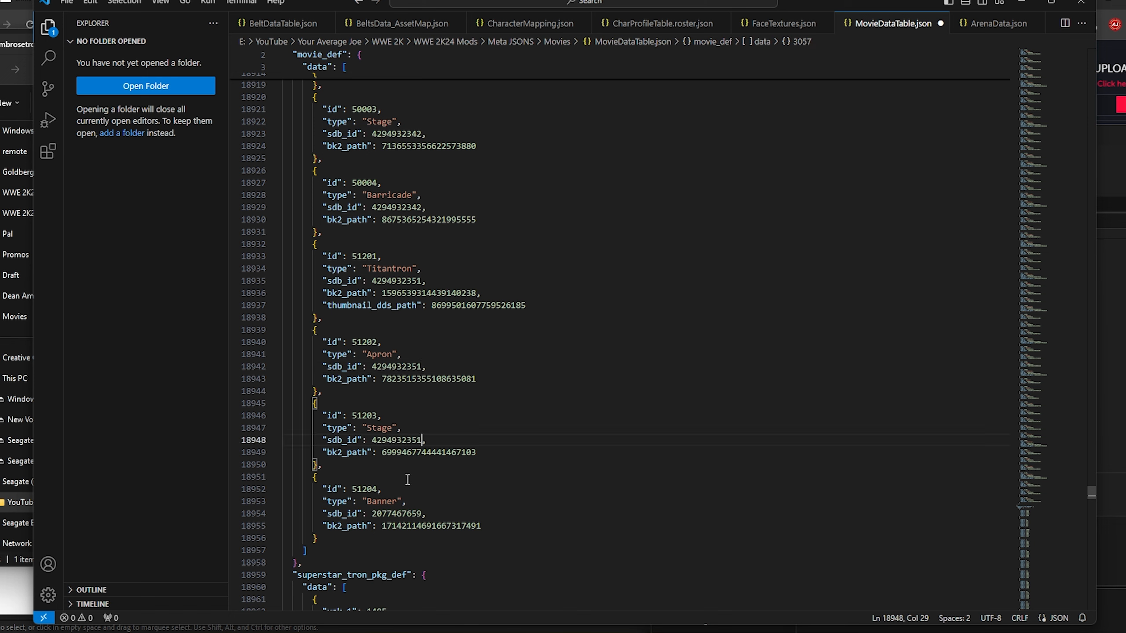
double_click(399, 513)
key(ctrl+v)
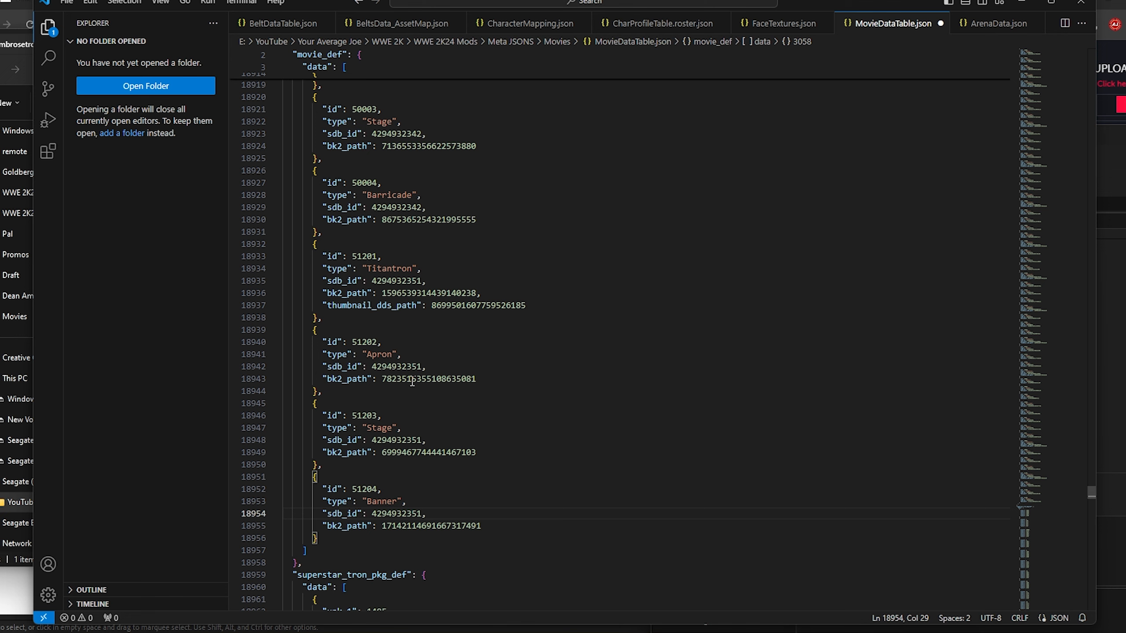
Switch to dot.Meta Editor and generate the path hash of the apron movie in Movies/SS/512_DEAN_AMBROSE with the Hash Generator.
click(396, 379)
key(alt+Tab)
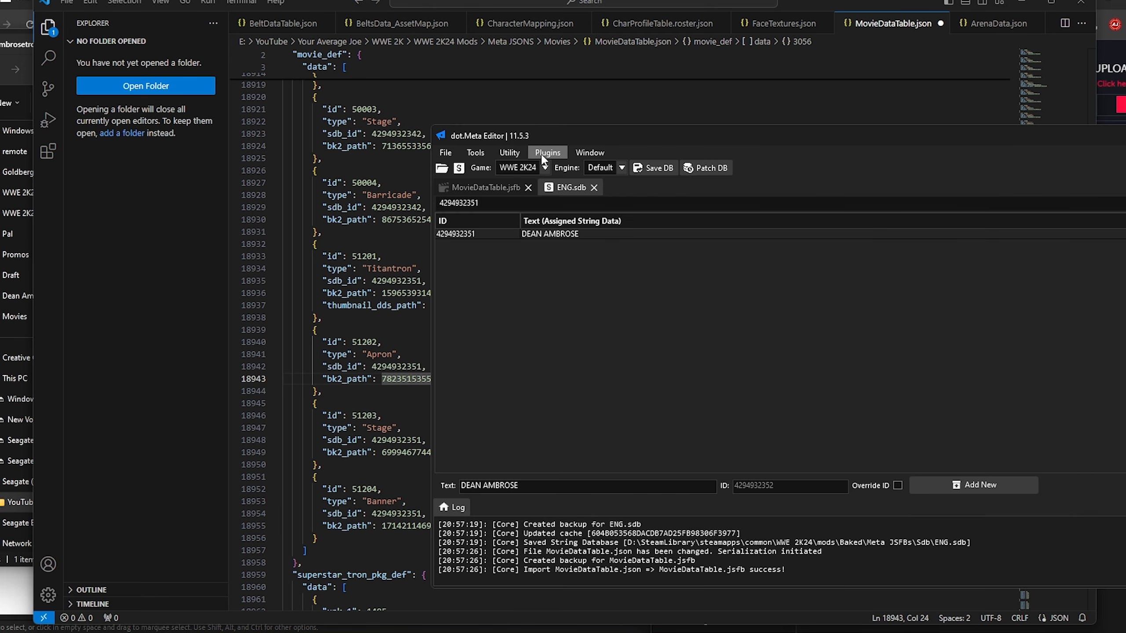
click(506, 152)
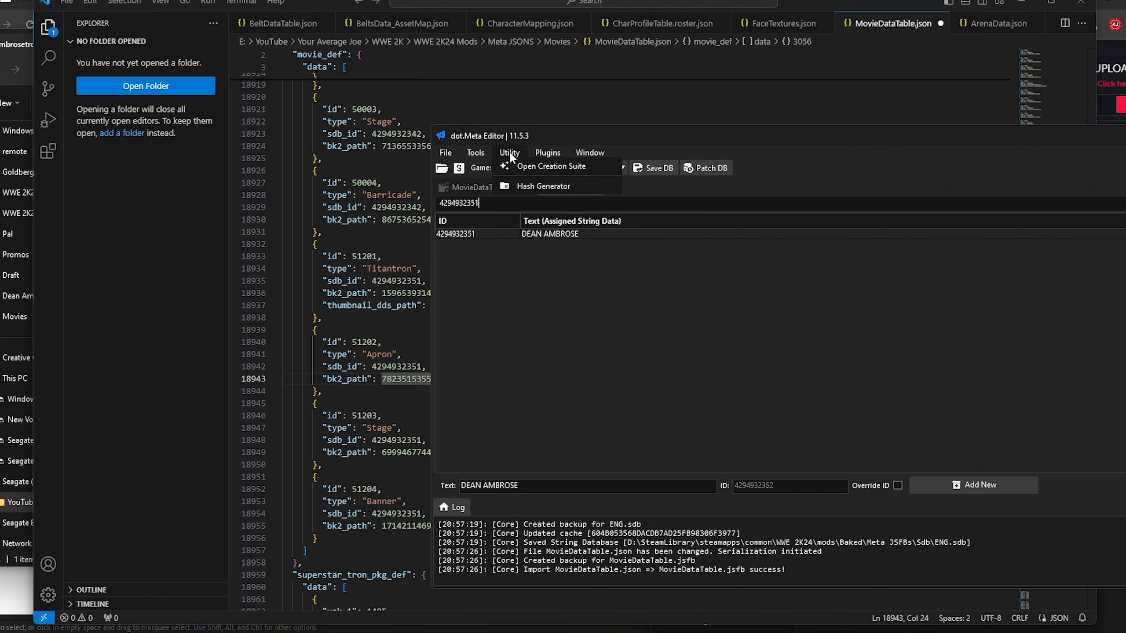
click(533, 186)
click(647, 297)
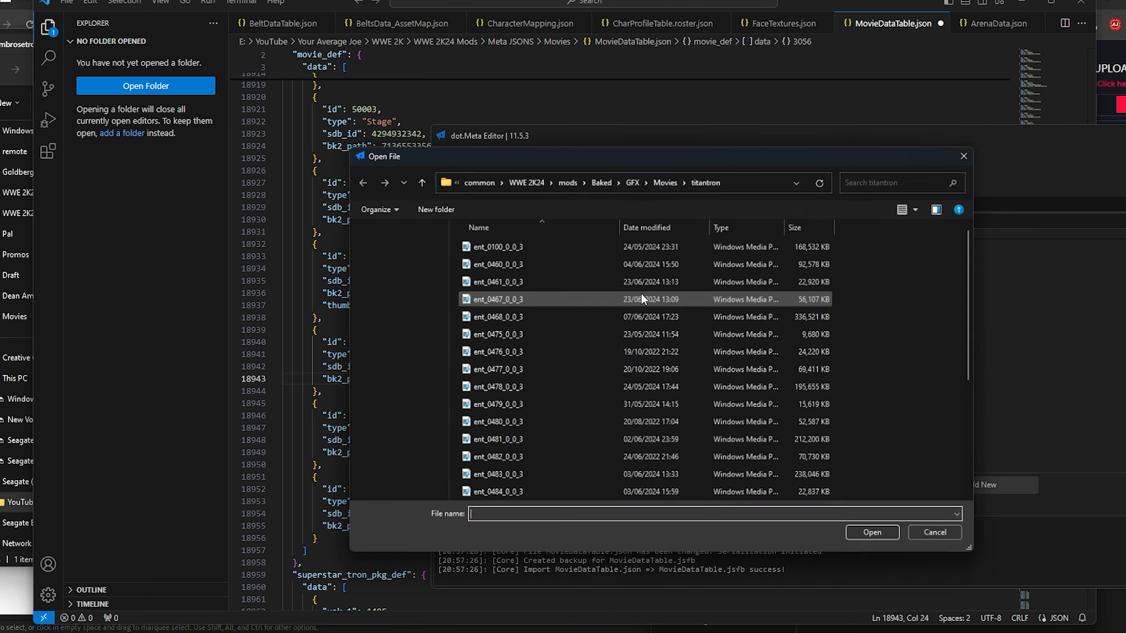
click(665, 176)
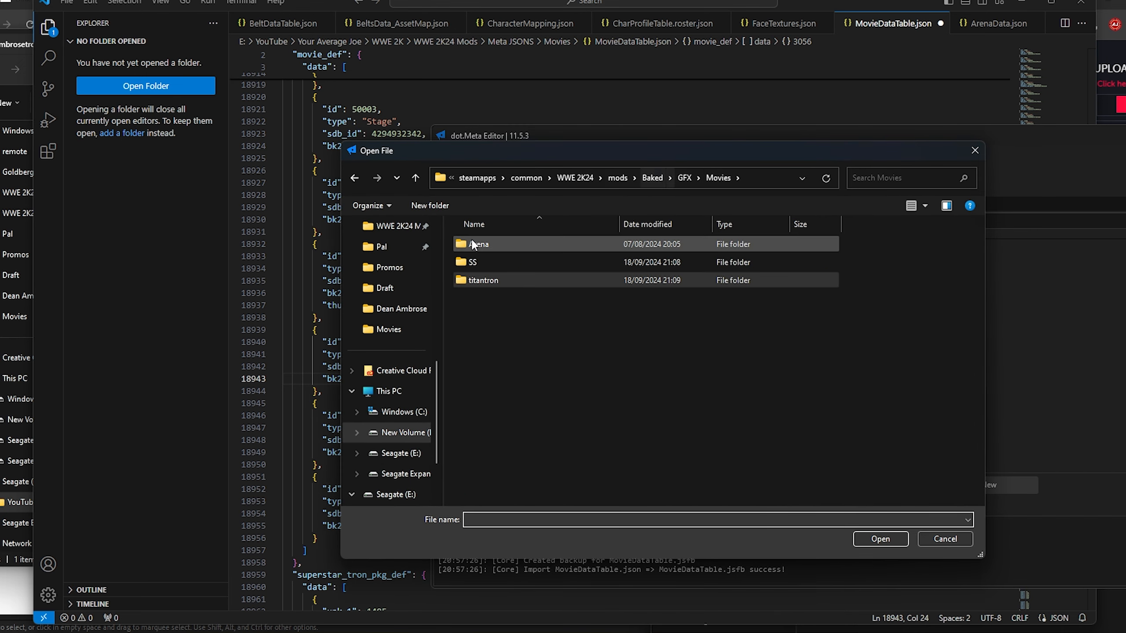
double_click(496, 260)
scroll(552, 357, down, 3)
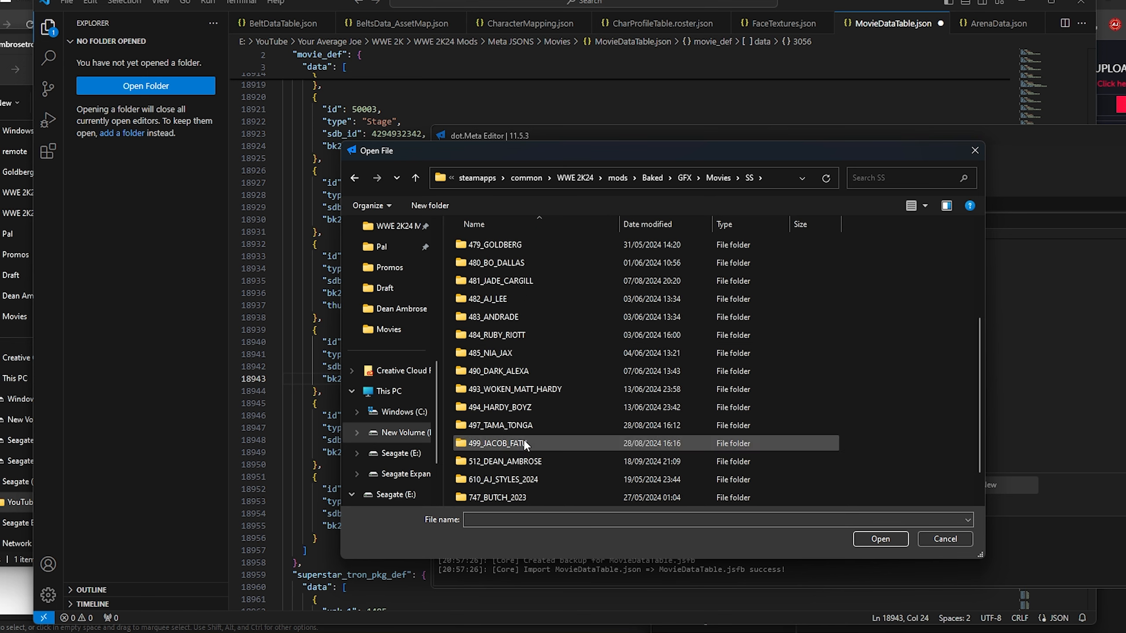
double_click(522, 462)
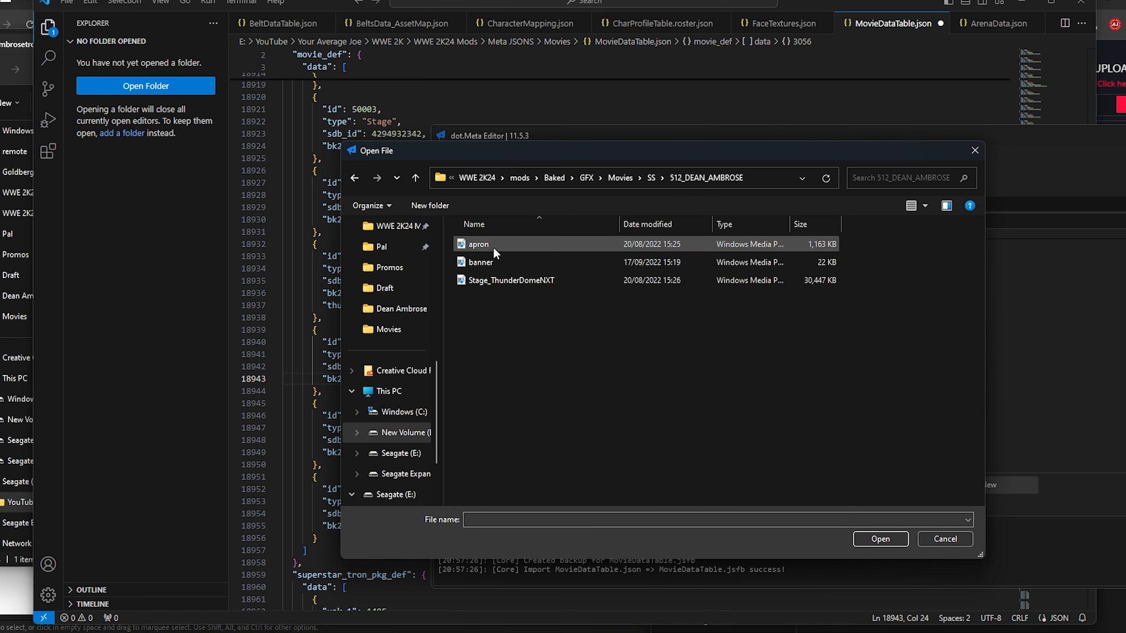
drag(494, 149, 593, 136)
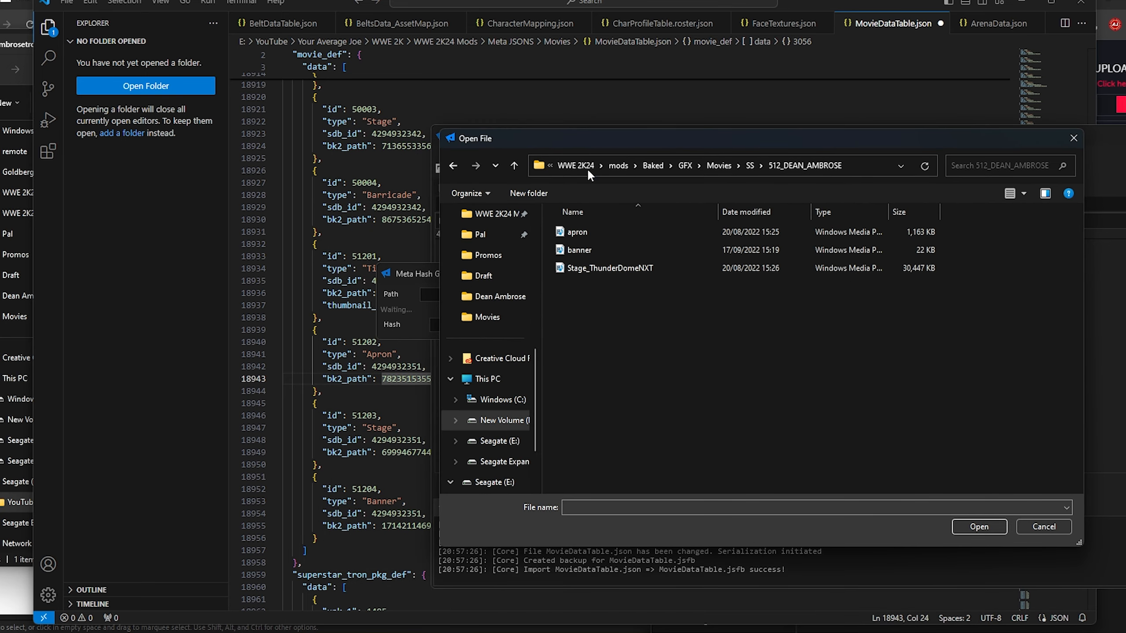
click(572, 231)
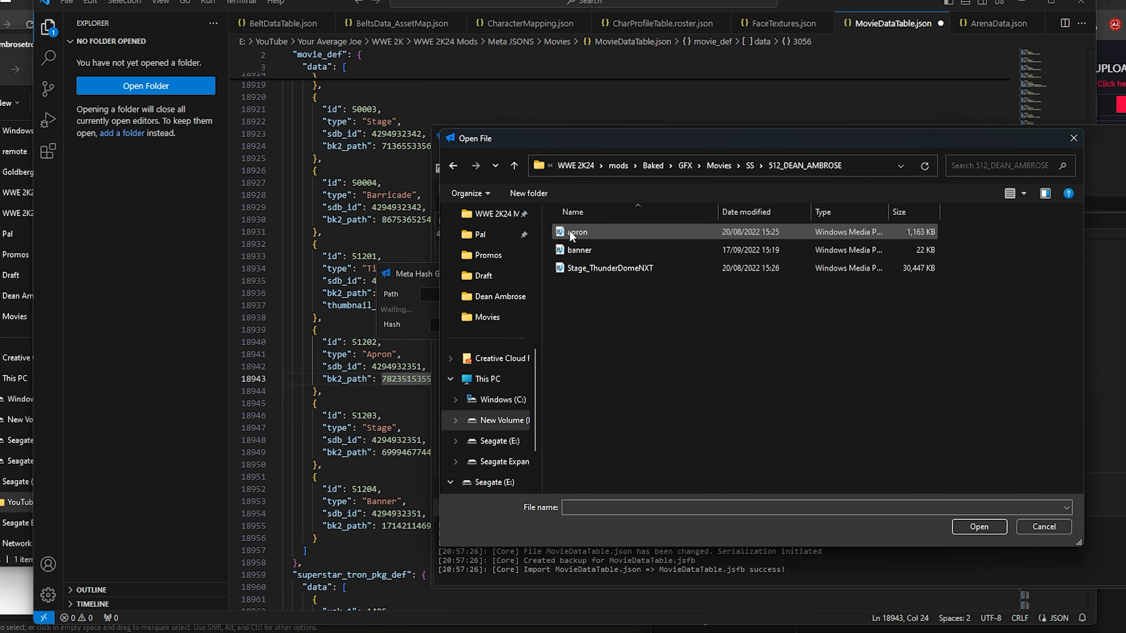
click(977, 527)
drag(703, 334, 581, 339)
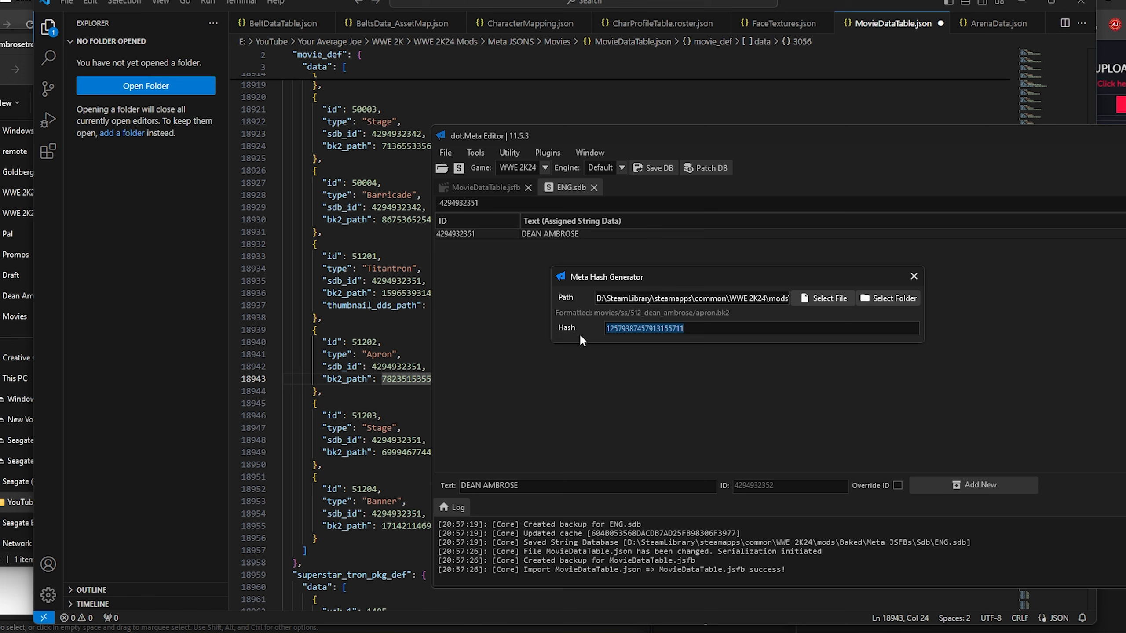
key(ctrl+c)
click(377, 363)
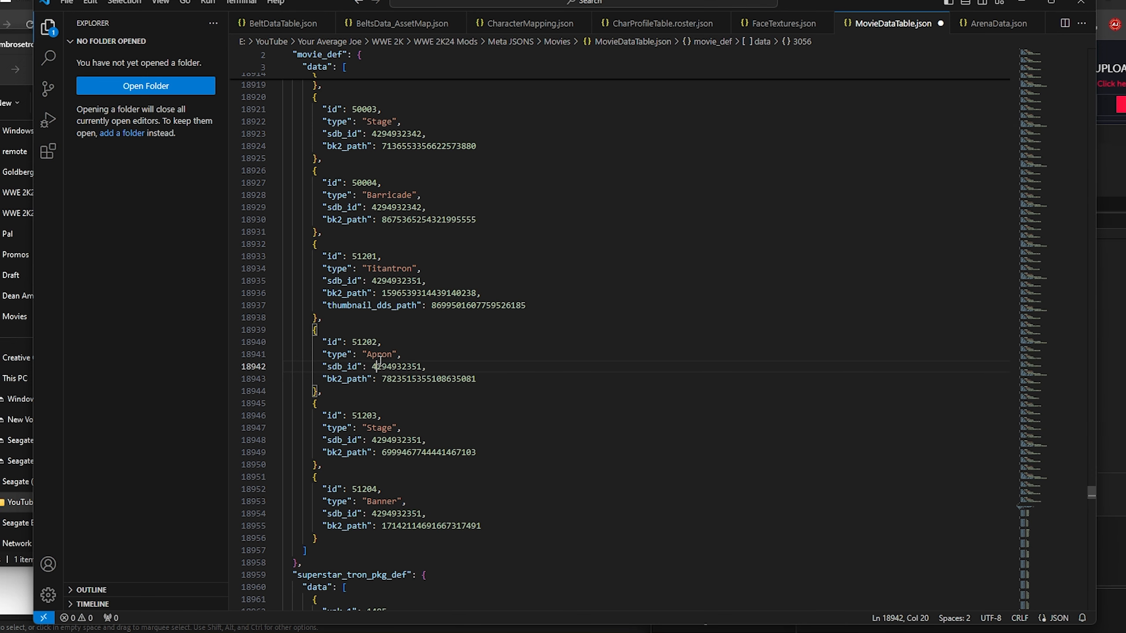
double_click(415, 378)
key(ctrl+v)
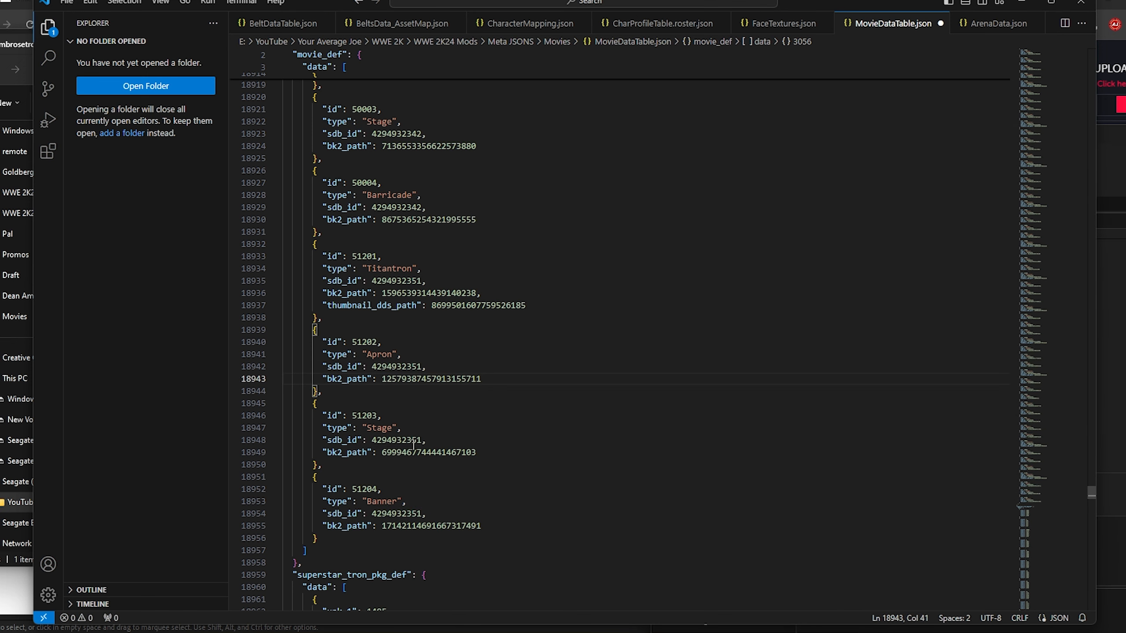
Back in dot.Meta Editor, generate the path hash of Stage_ThunderDomeNXT from the 512_DEAN_AMBROSE folder.
click(413, 452)
click(1103, 163)
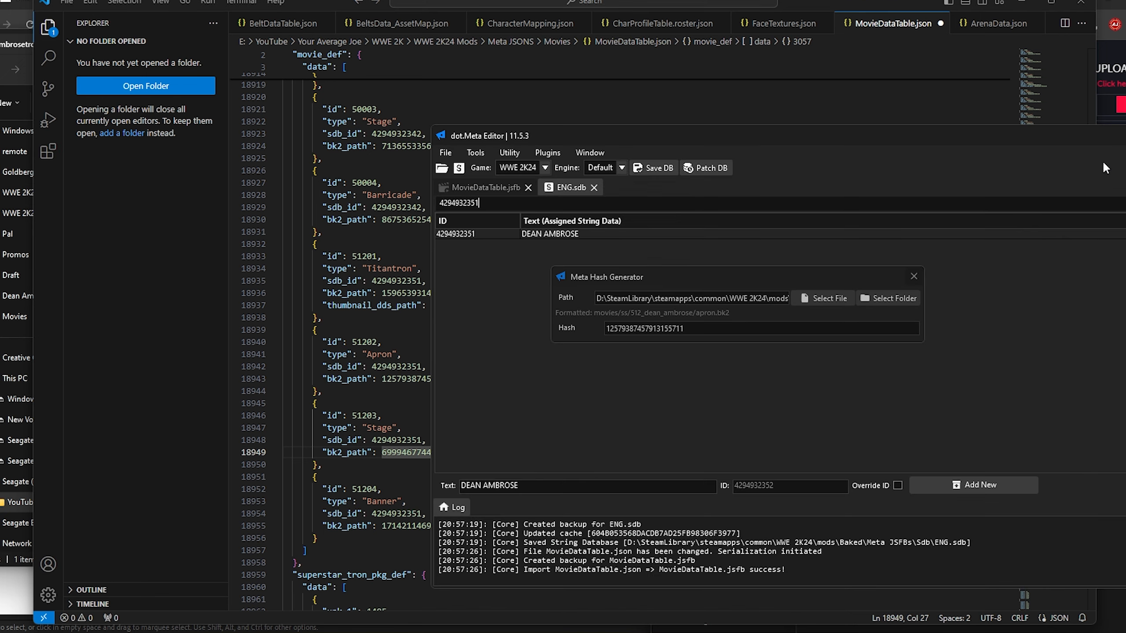
click(834, 297)
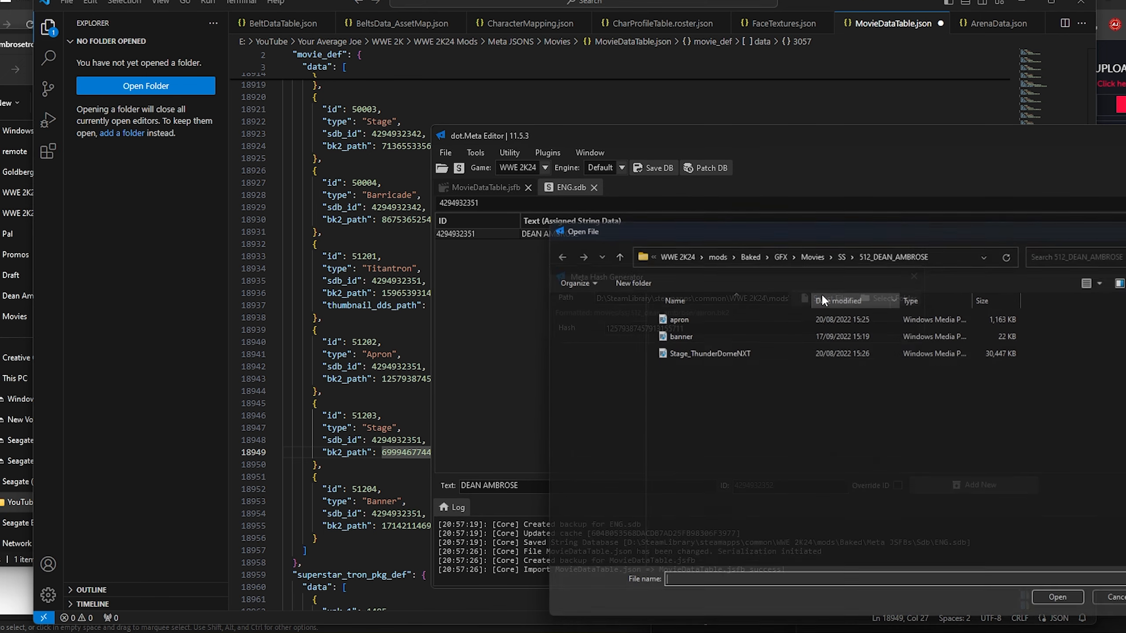
click(702, 350)
drag(896, 221, 896, 219)
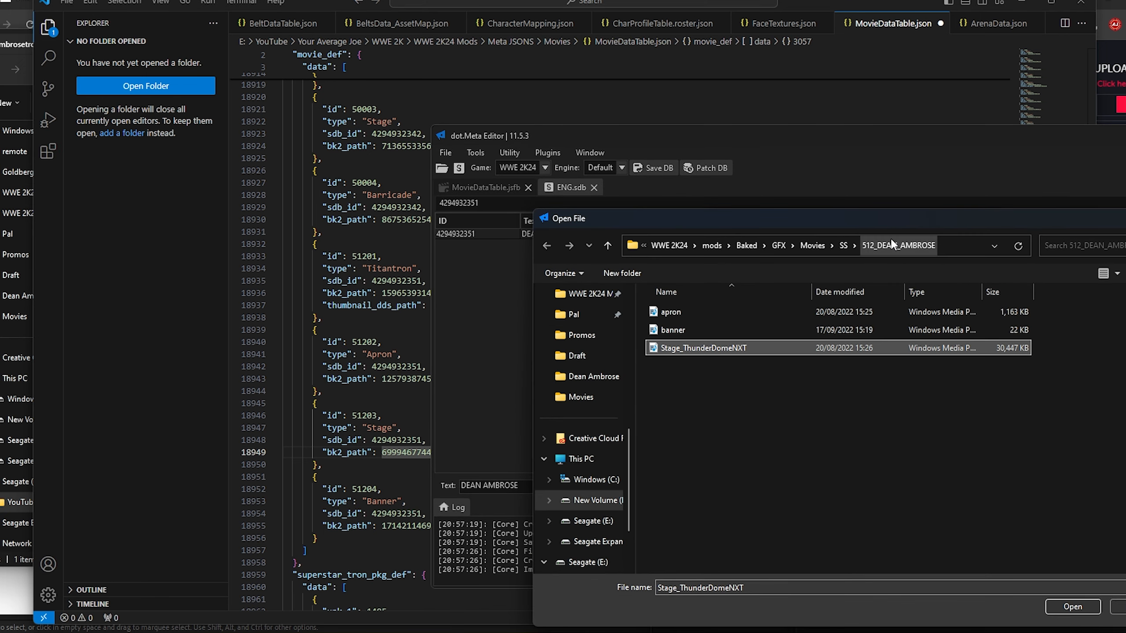
click(1071, 606)
drag(699, 328, 599, 329)
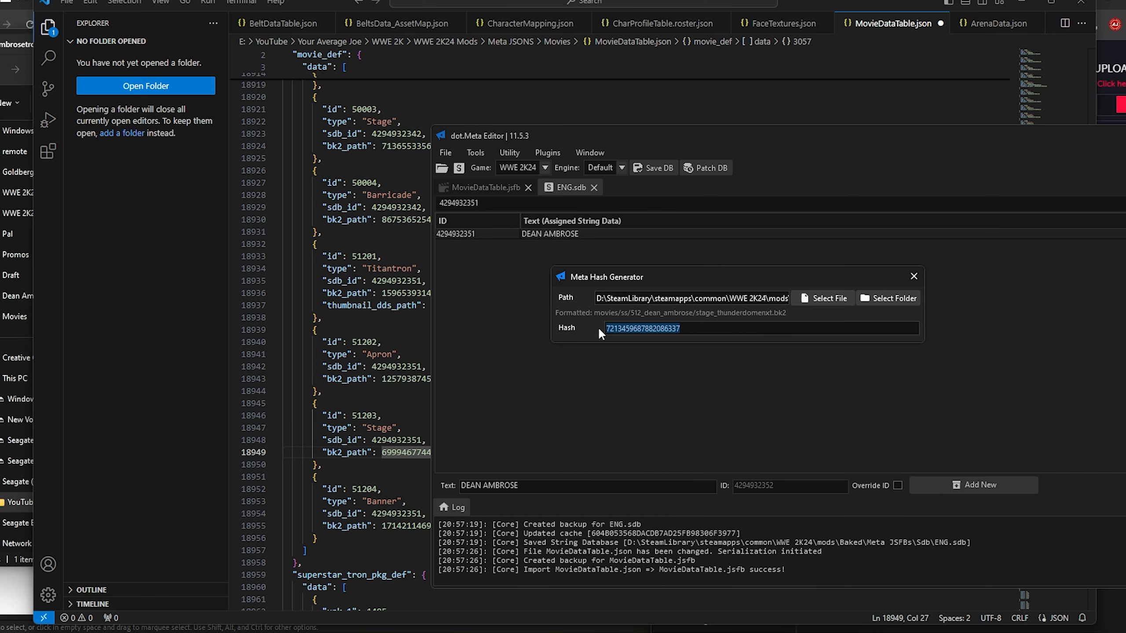
click(382, 363)
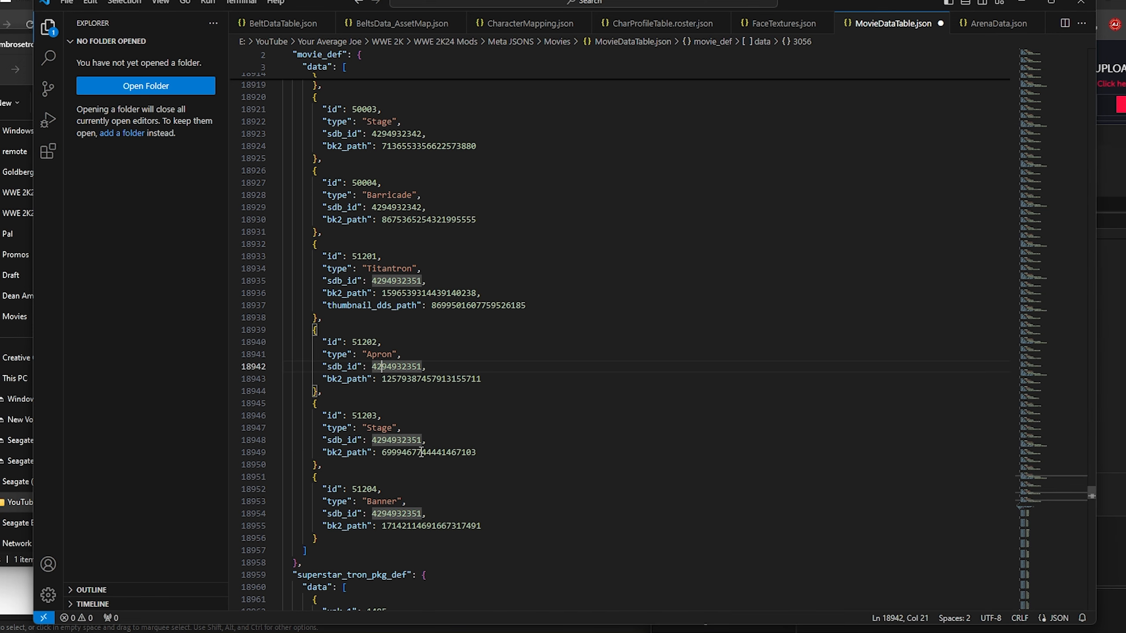
double_click(421, 453)
key(ctrl+v)
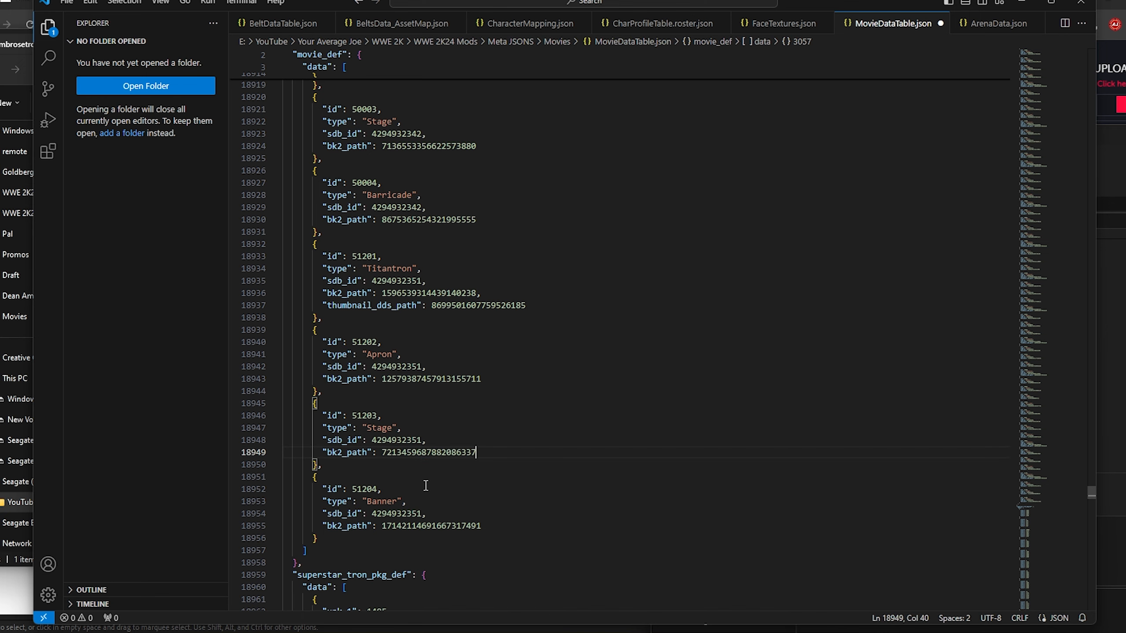
Back in dot.Meta Editor, generate the path hash of the banner movie from the 512_DEAN_AMBROSE folder.
click(407, 526)
key(alt+Tab)
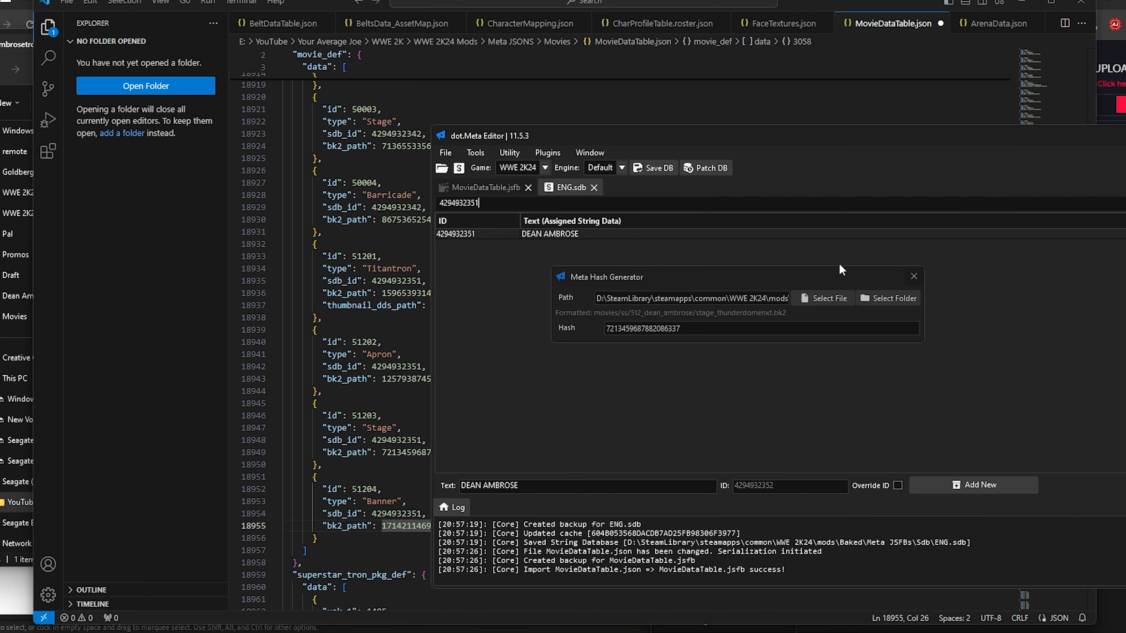
click(809, 295)
click(681, 330)
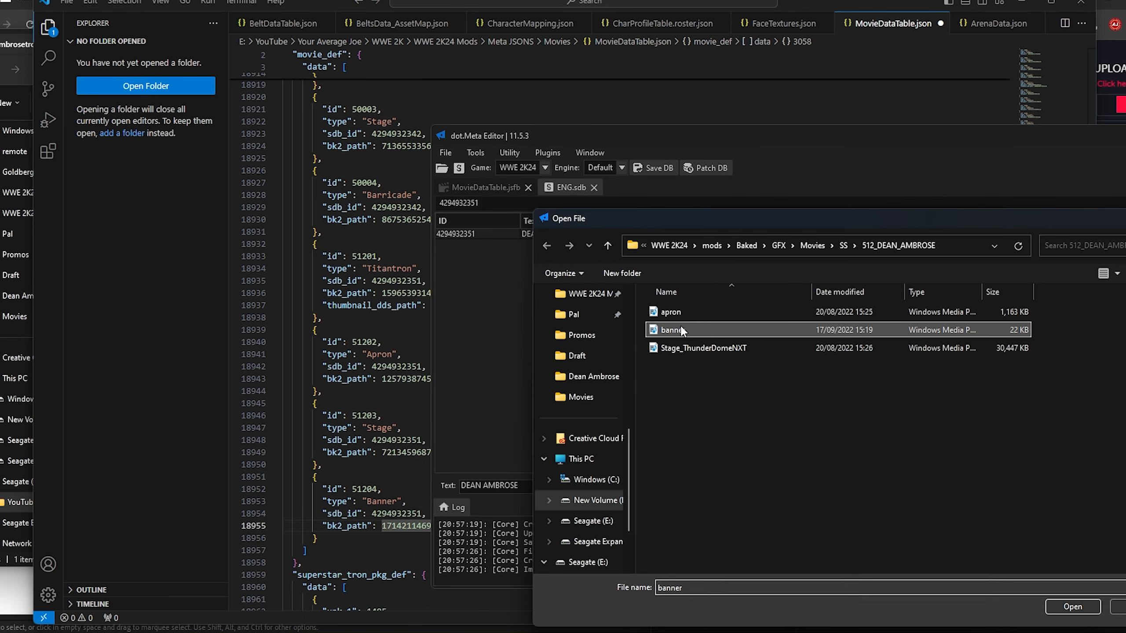
click(1072, 607)
drag(684, 328, 574, 337)
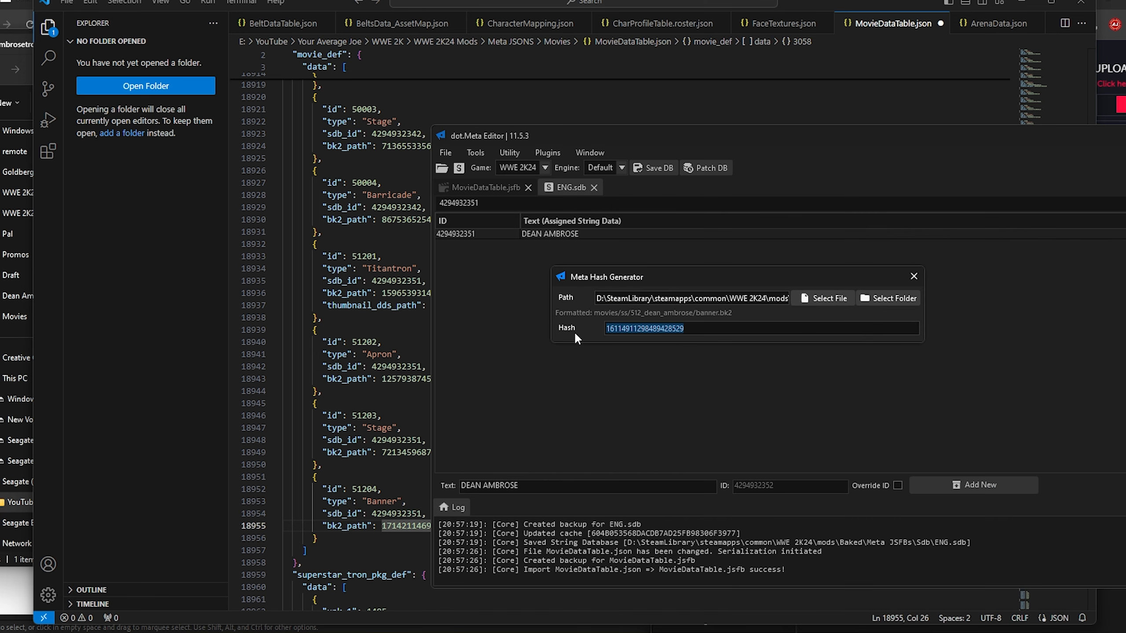
double_click(402, 527)
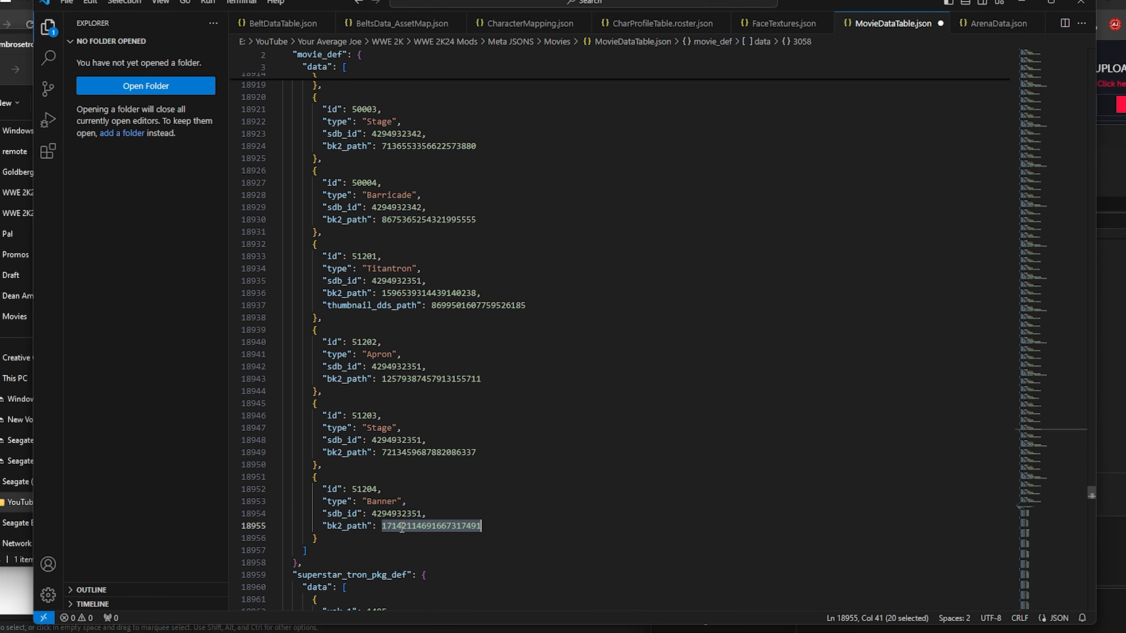
key(ctrl+v)
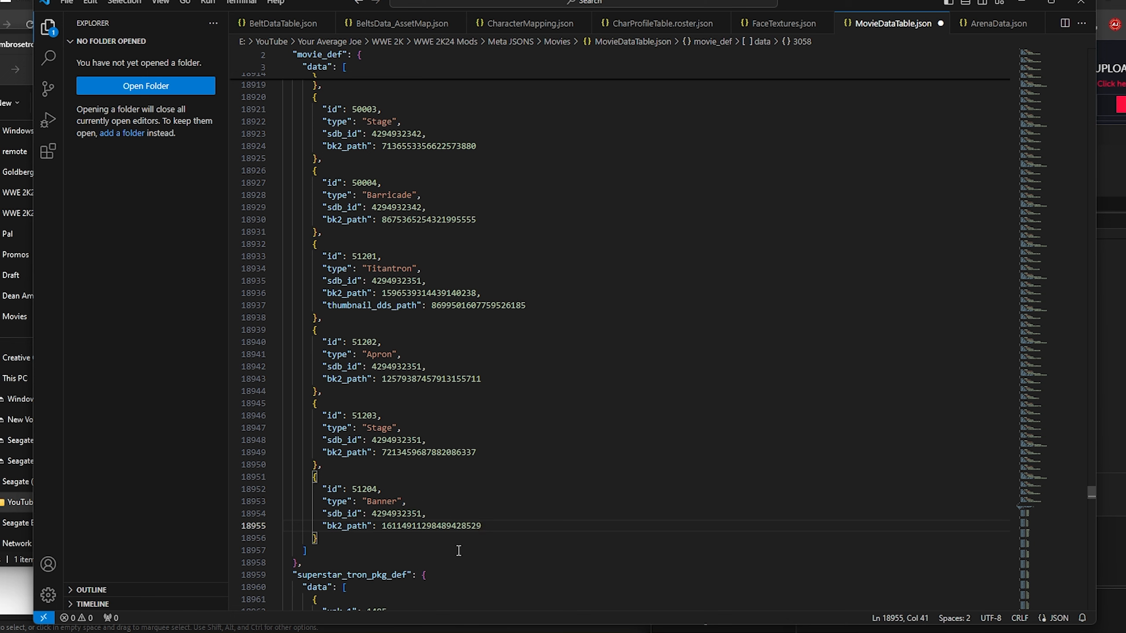
Save MovieDataTable.json, minimize the code editor and close the Meta Hash Generator.
click(457, 484)
key(ctrl+s)
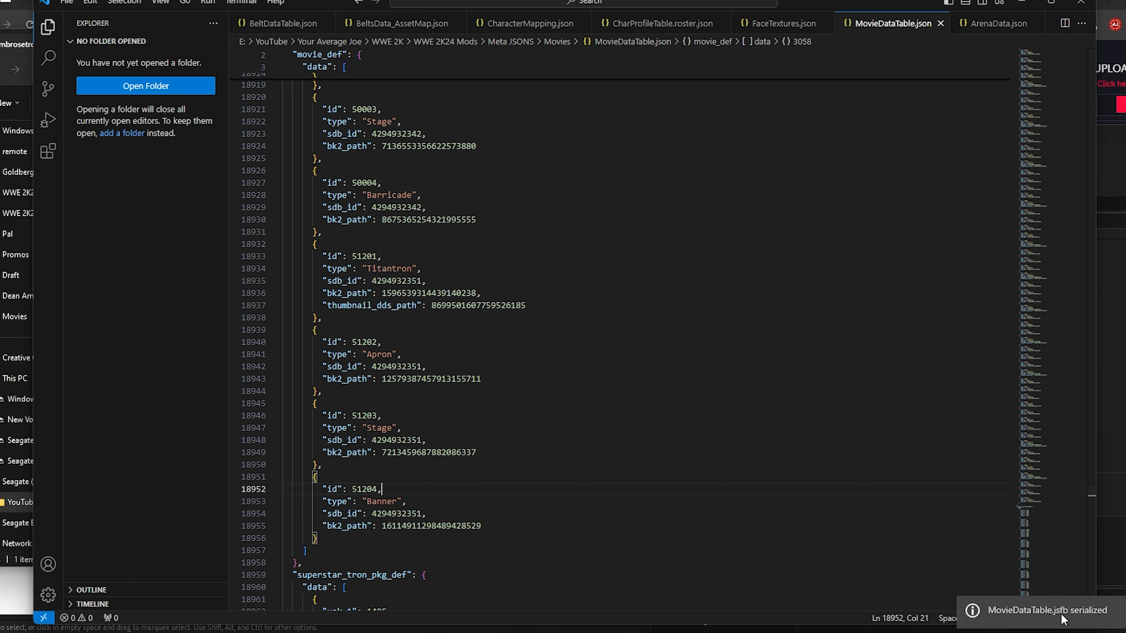
click(1024, 3)
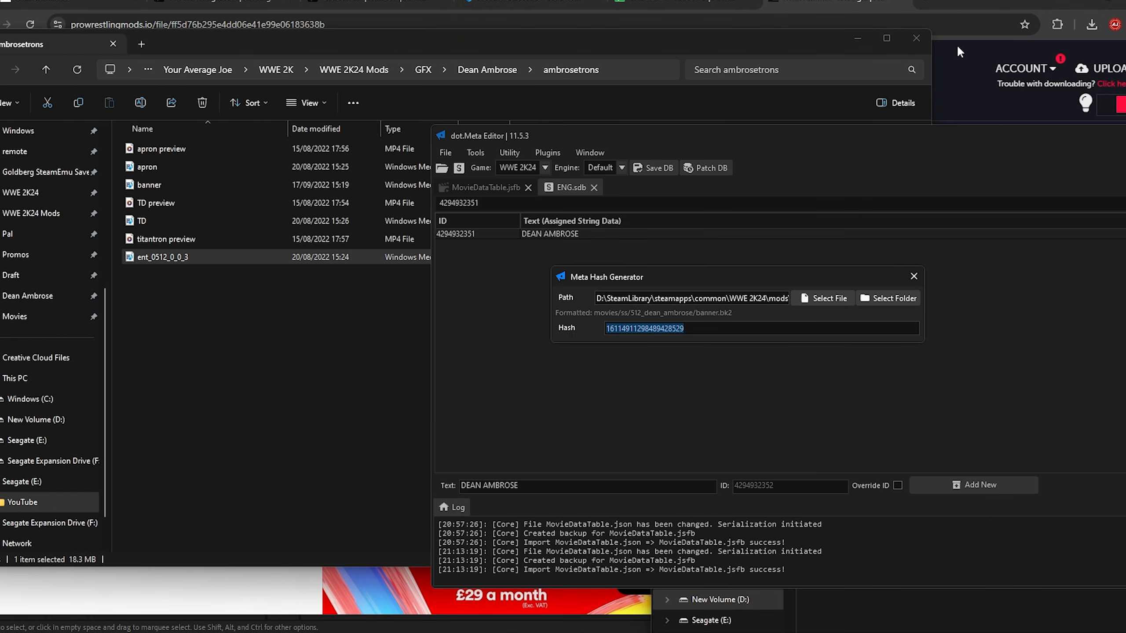
click(913, 275)
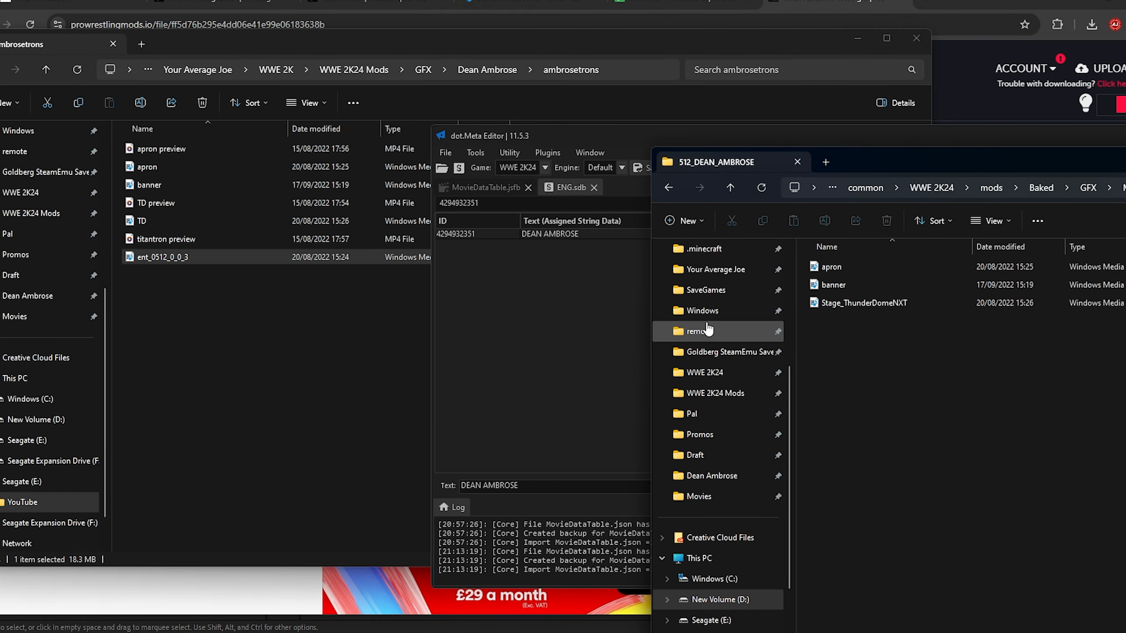
Switch to CakeView and rebake JSFBs.cak from the mods/Baked/Meta JSFBs directory.
click(734, 632)
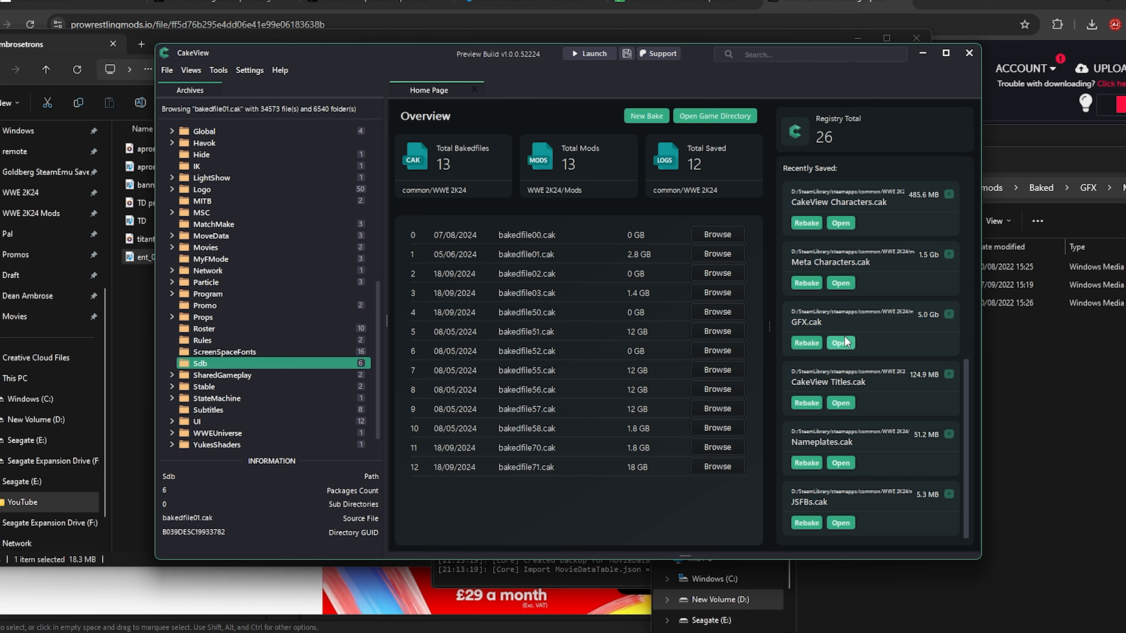
click(806, 523)
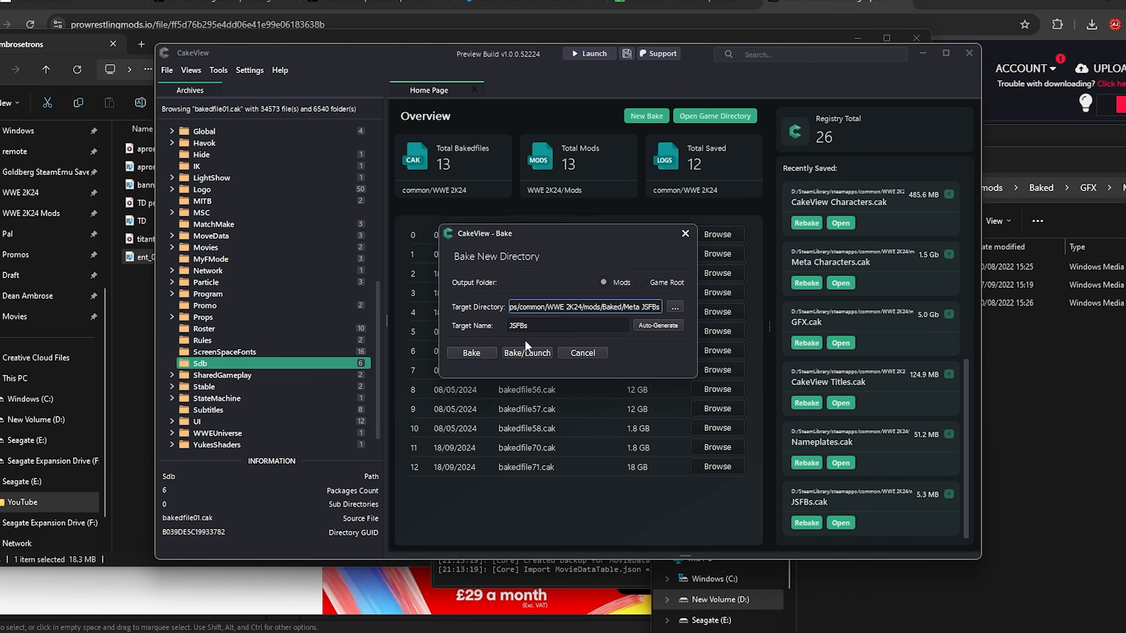
click(471, 353)
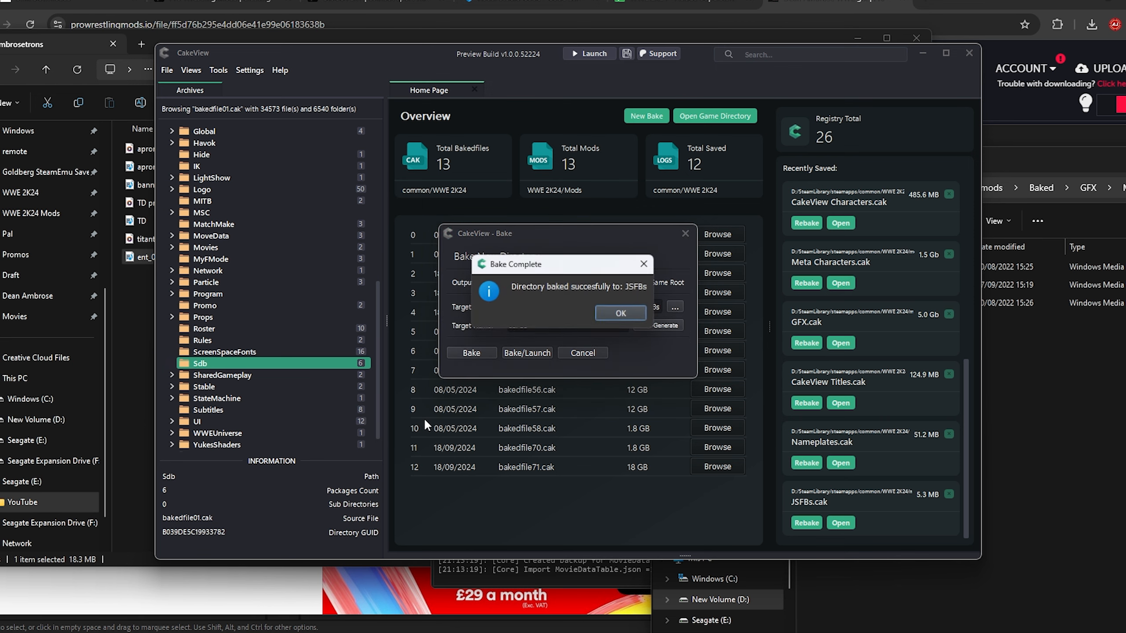
click(607, 310)
click(685, 233)
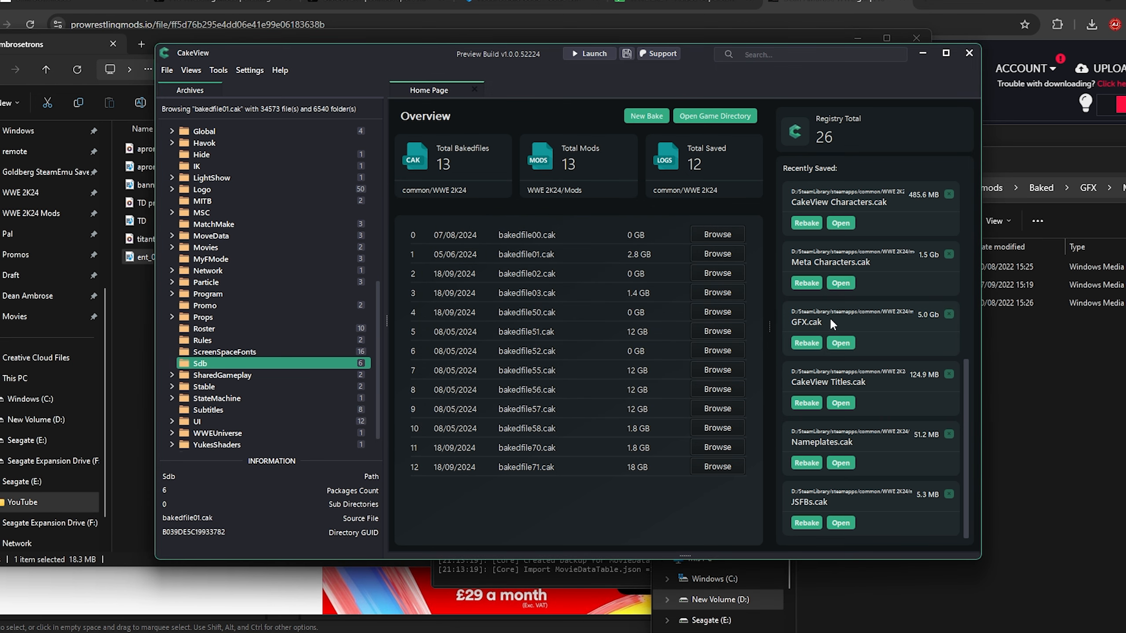
Rebake GFX.cak from the mods/Baked/GFX directory and close the bake dialog.
click(806, 344)
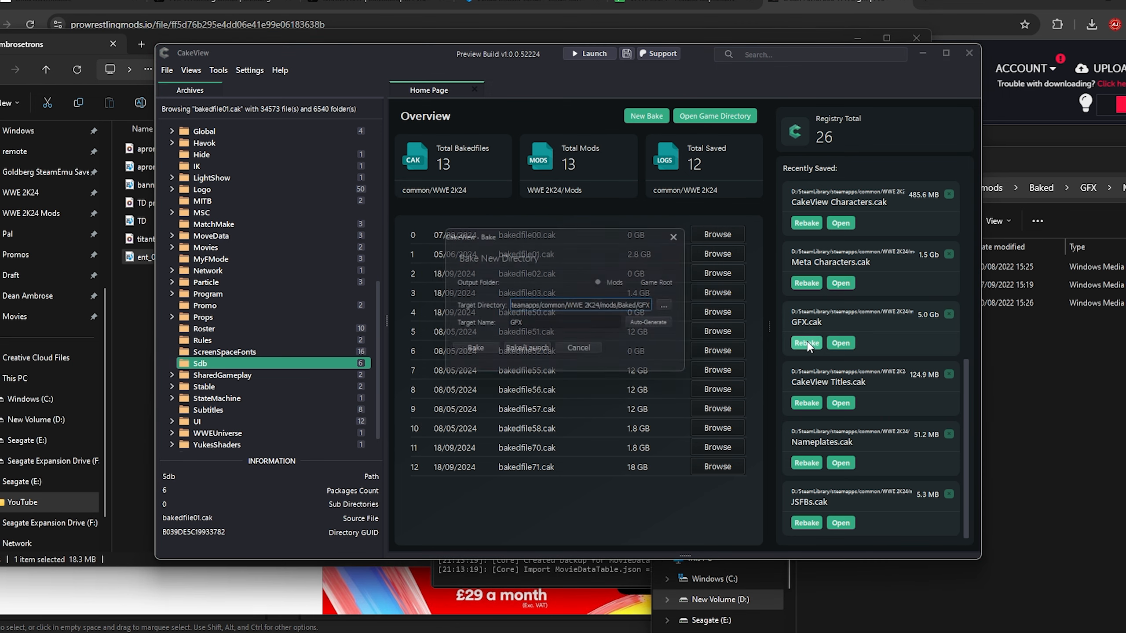
click(469, 353)
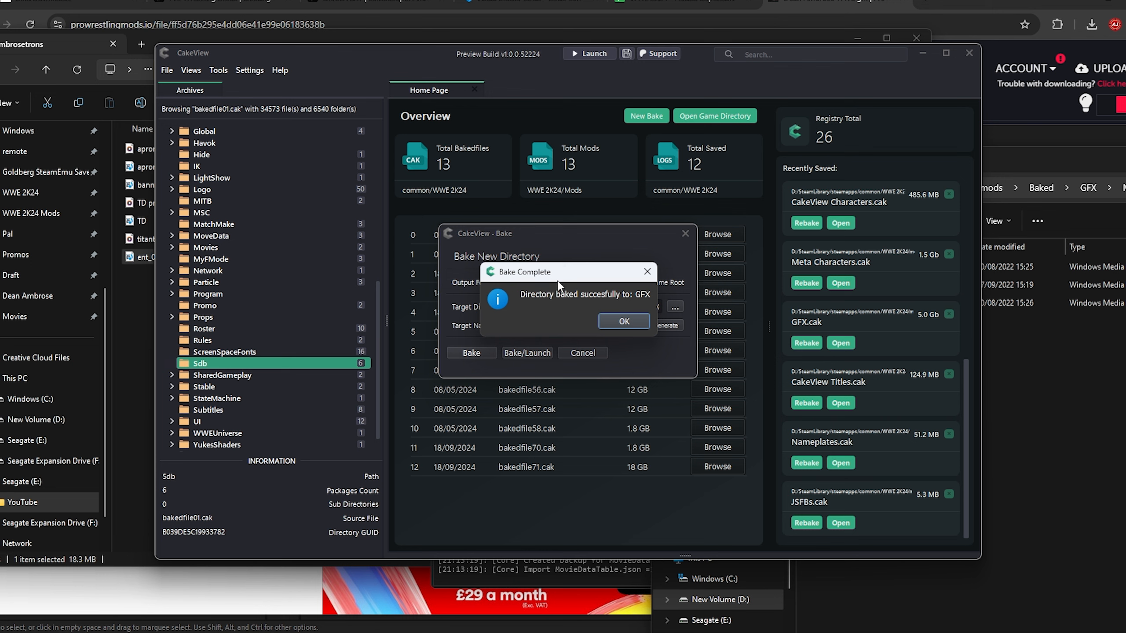
click(624, 323)
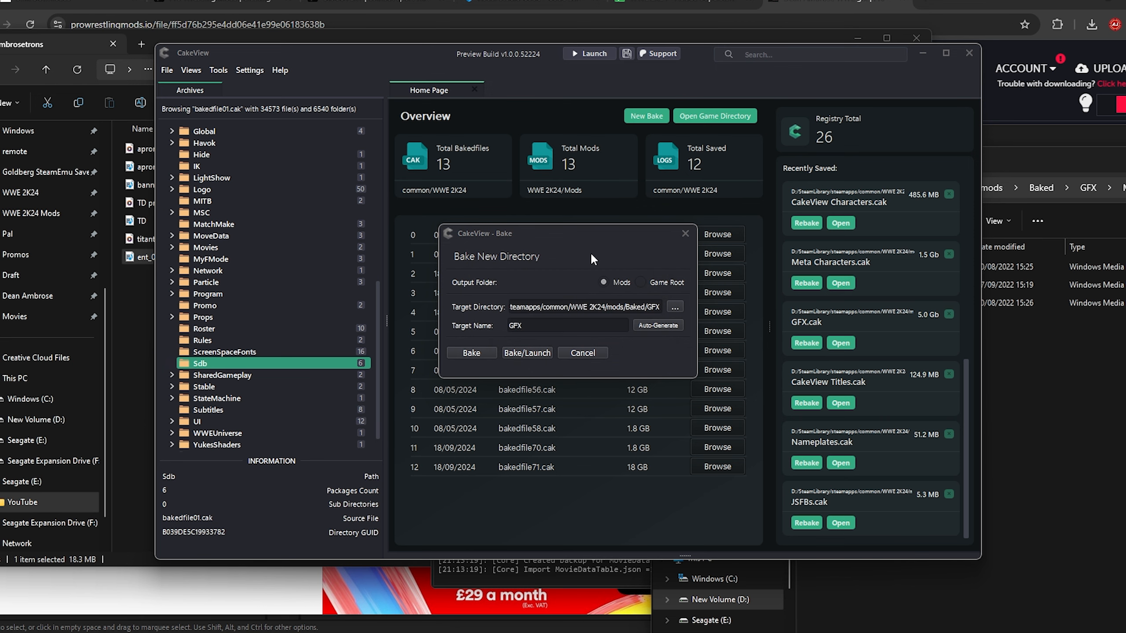
click(685, 233)
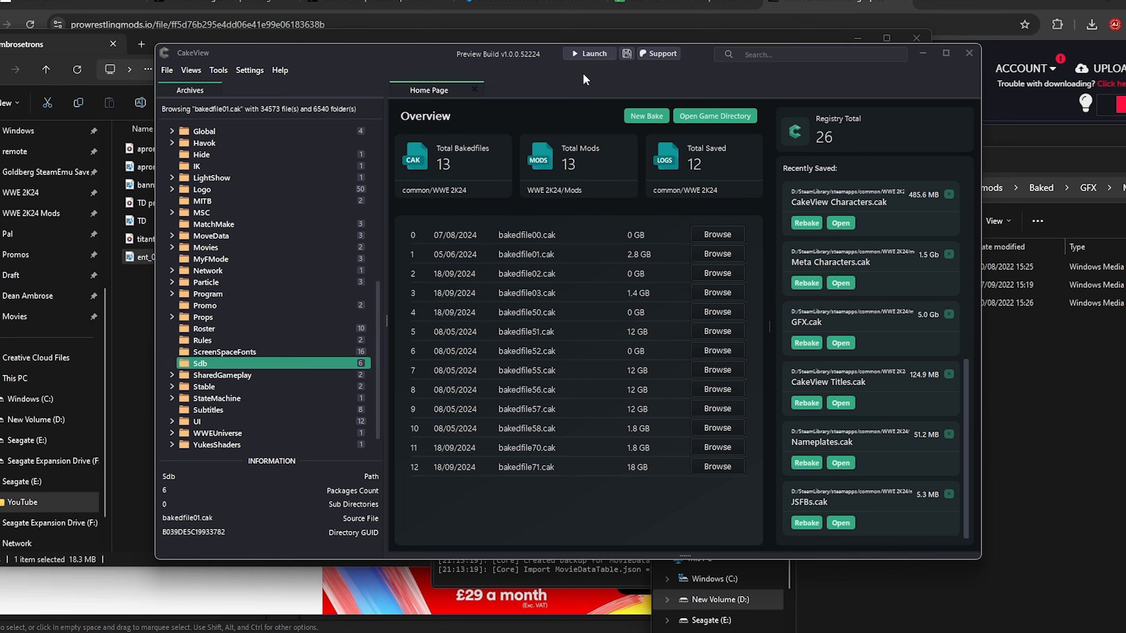
Launch WWE 2K24 from CakeView and open the custom entrance editor for Akira Tozawa.
click(585, 52)
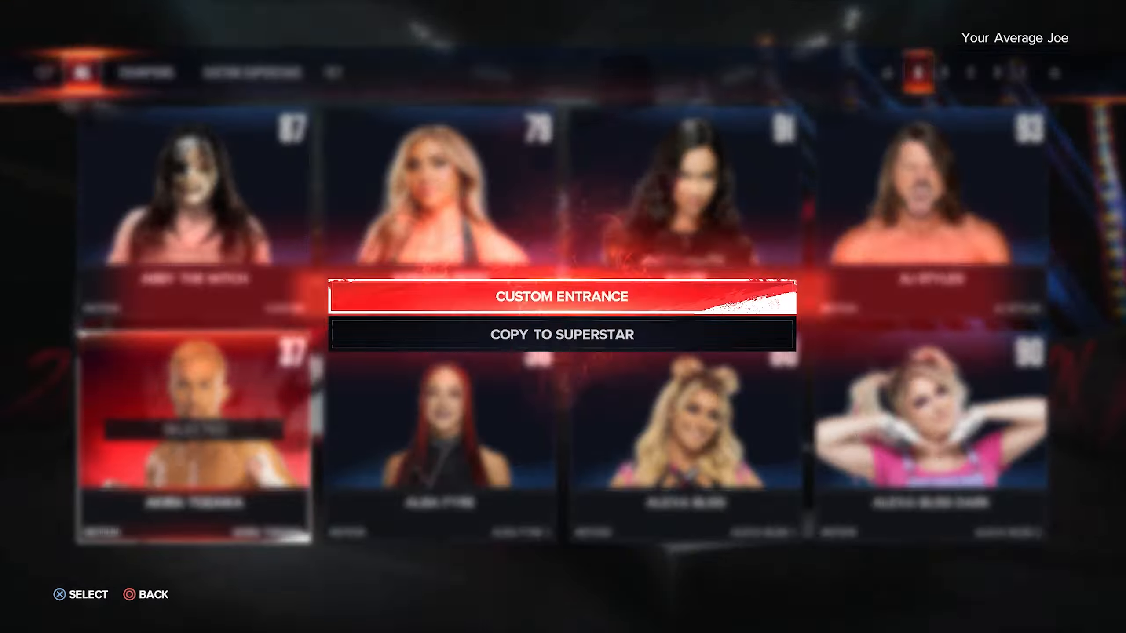
key(Return)
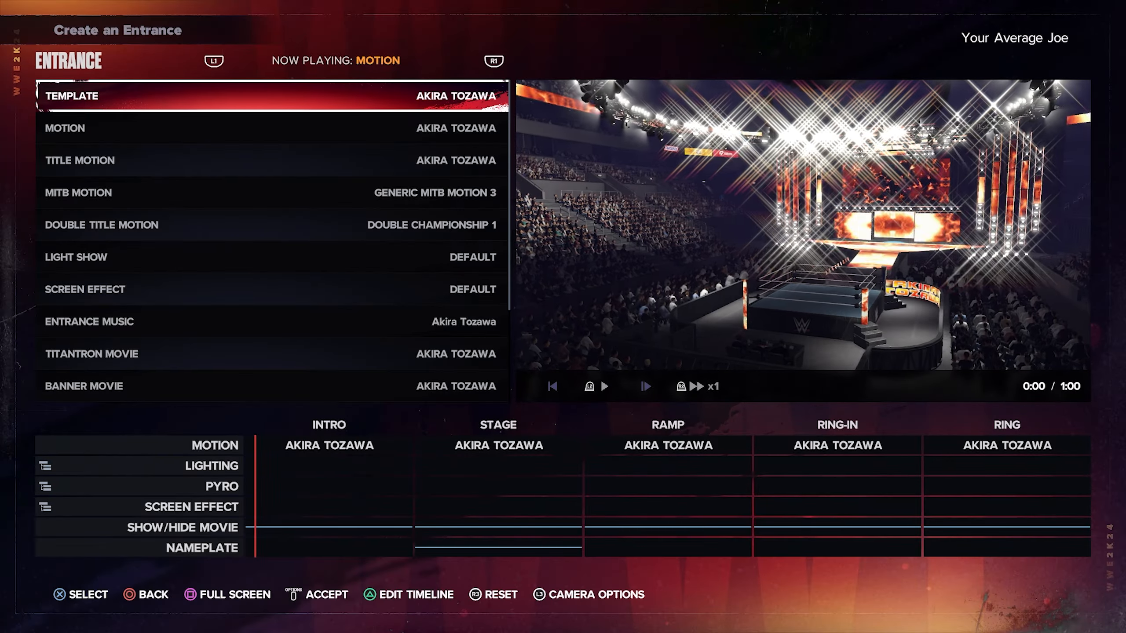
Set the entrance's titantron movie to Dean Ambrose.
key(Down)
key(Down)
key(Down)
key(Down)
key(Down)
key(Down)
key(Down)
key(Down)
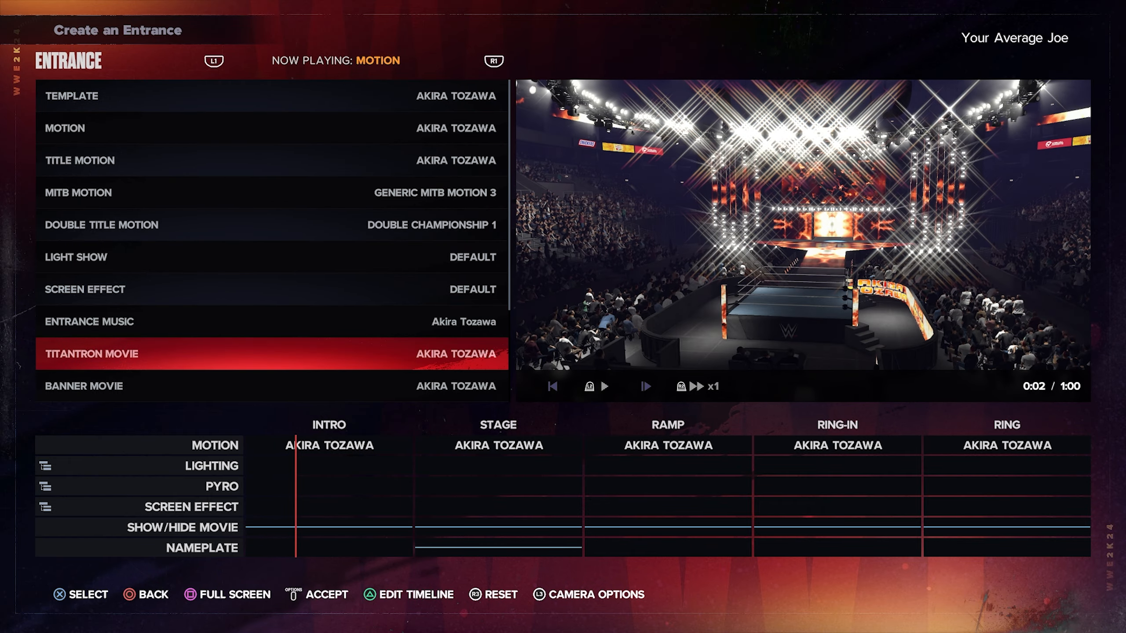
key(Return)
key(Page_Down)
key(Page_Down)
key(Page_Down)
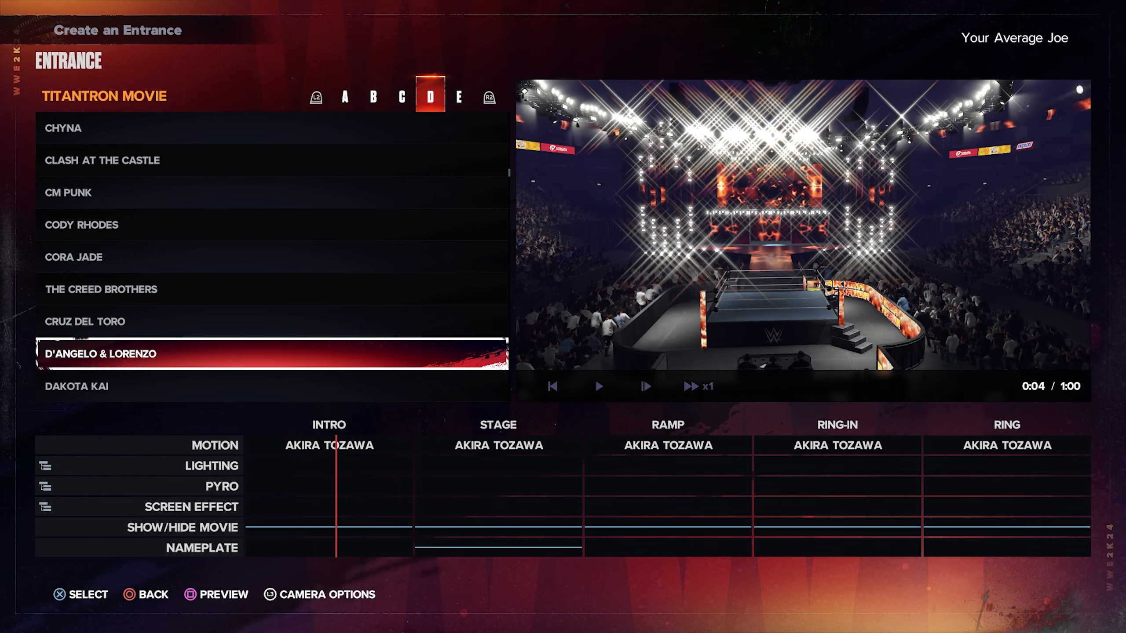
key(Down)
key(Down)
key(Down)
key(Down)
key(Down)
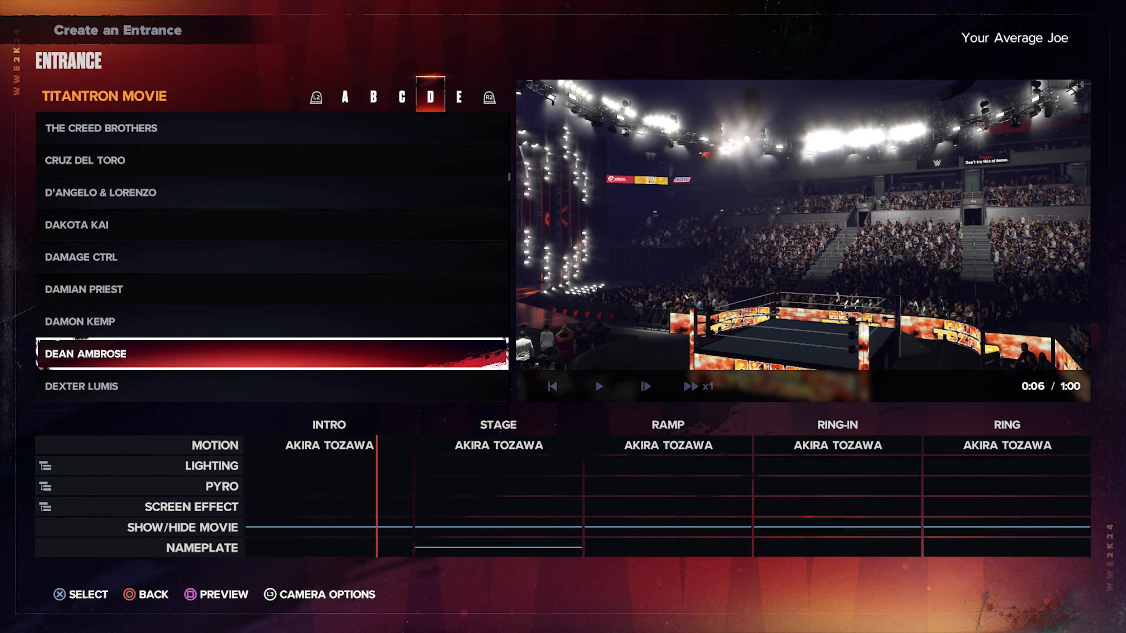
key(Return)
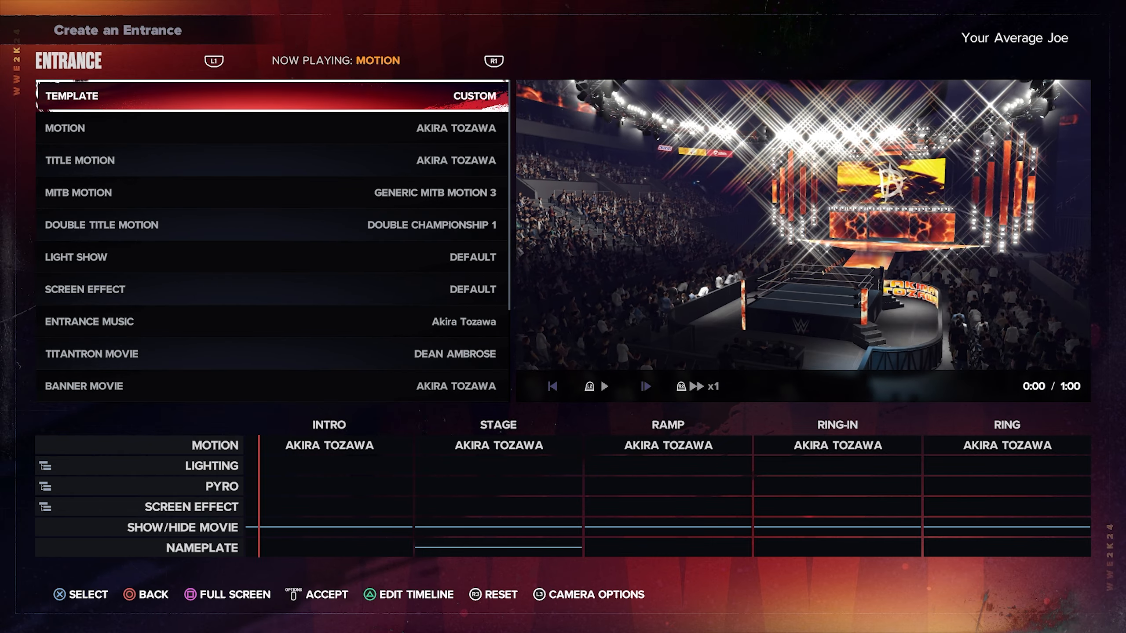
Set the entrance's banner movie to Dean Ambrose.
key(Down)
key(Down)
key(Down)
key(Down)
key(Down)
key(Down)
key(Down)
key(Down)
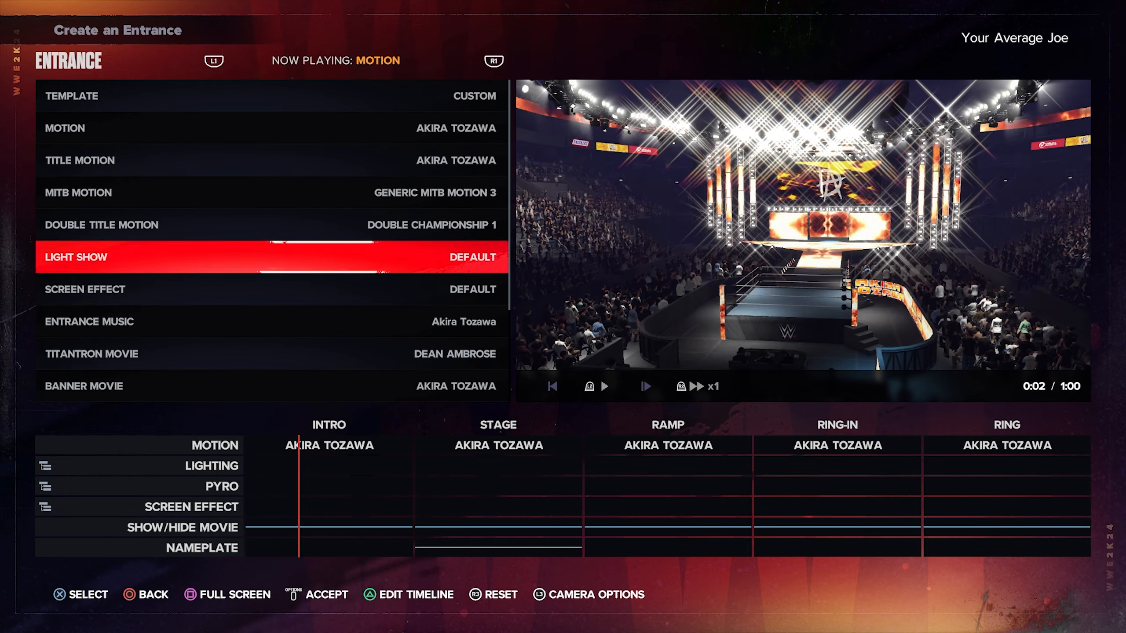
key(Down)
key(Return)
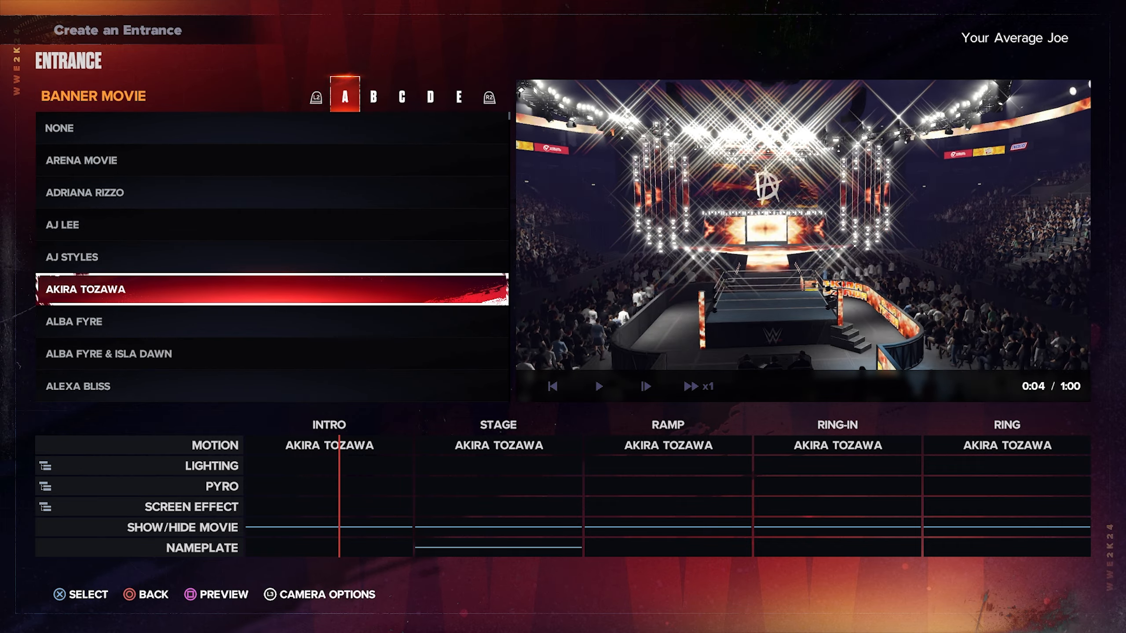
key(Page_Down)
key(Page_Down)
key(Page_Down)
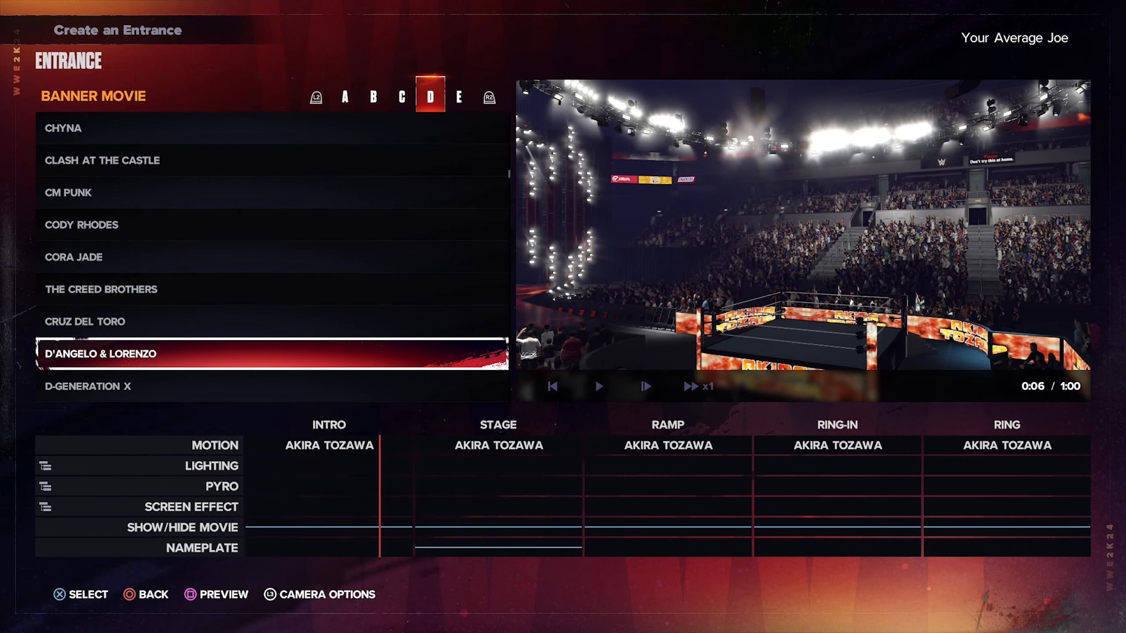
key(Down)
key(Down)
key(Down)
key(Down)
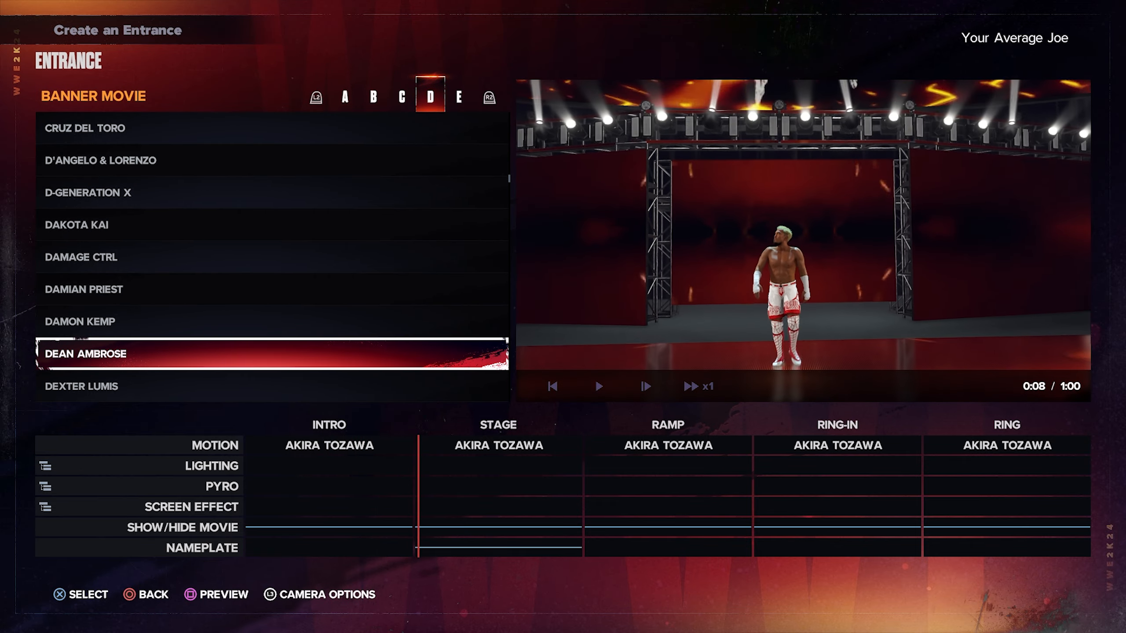
key(Return)
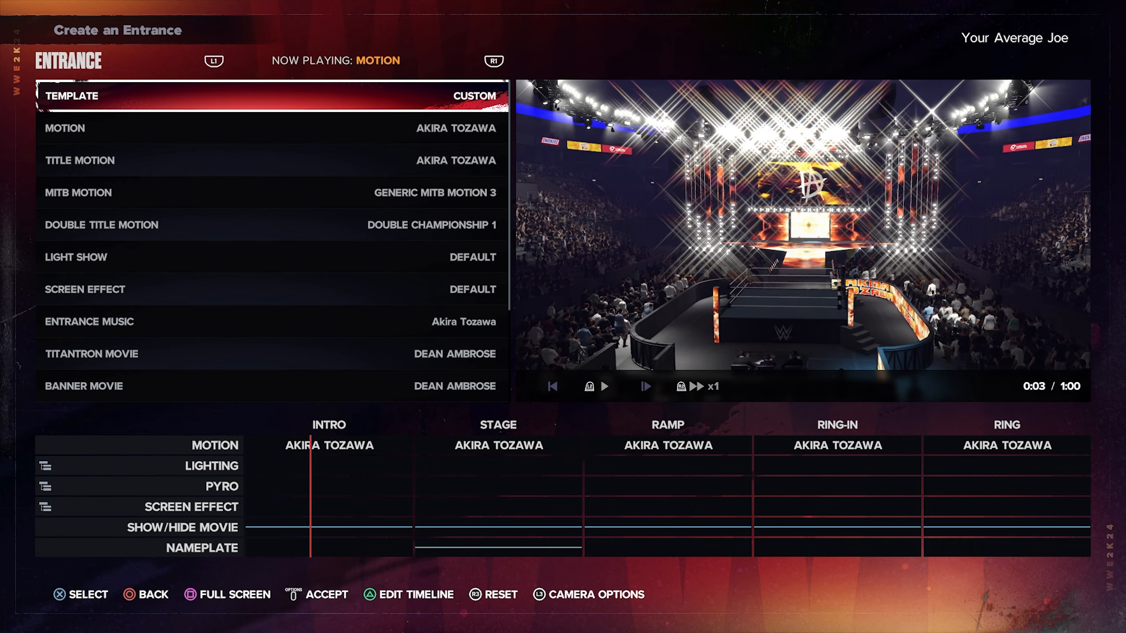
Set the entrance's stage and ramp movie to Dean Ambrose.
key(Down)
key(Down)
key(Down)
key(Down)
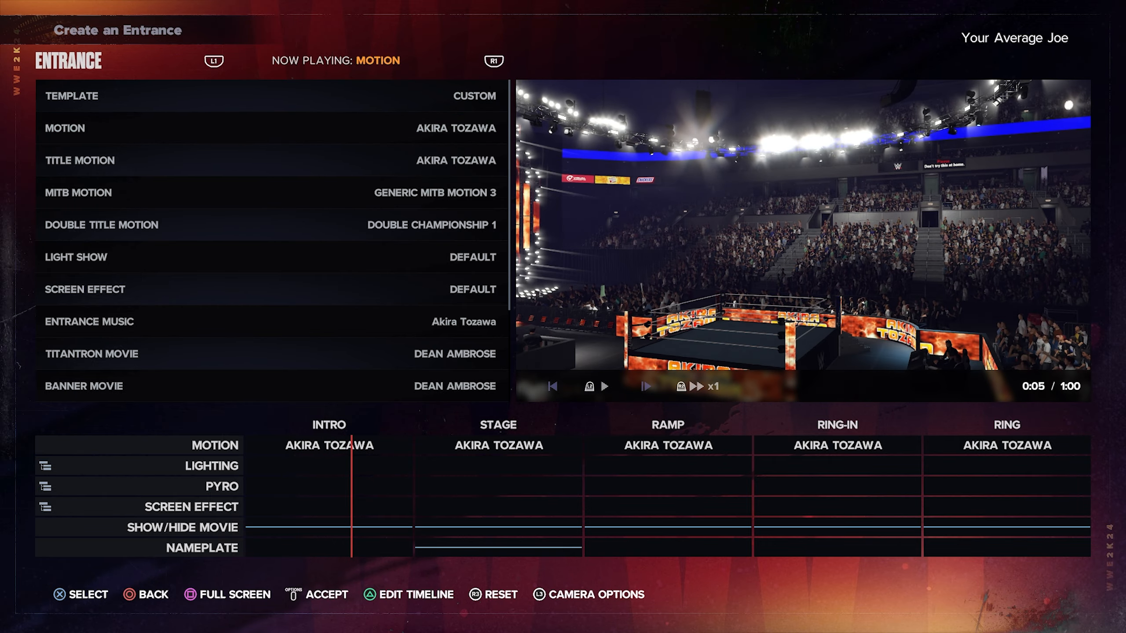
key(Down)
key(Down)
key(Down)
key(Down)
key(Down)
key(Down)
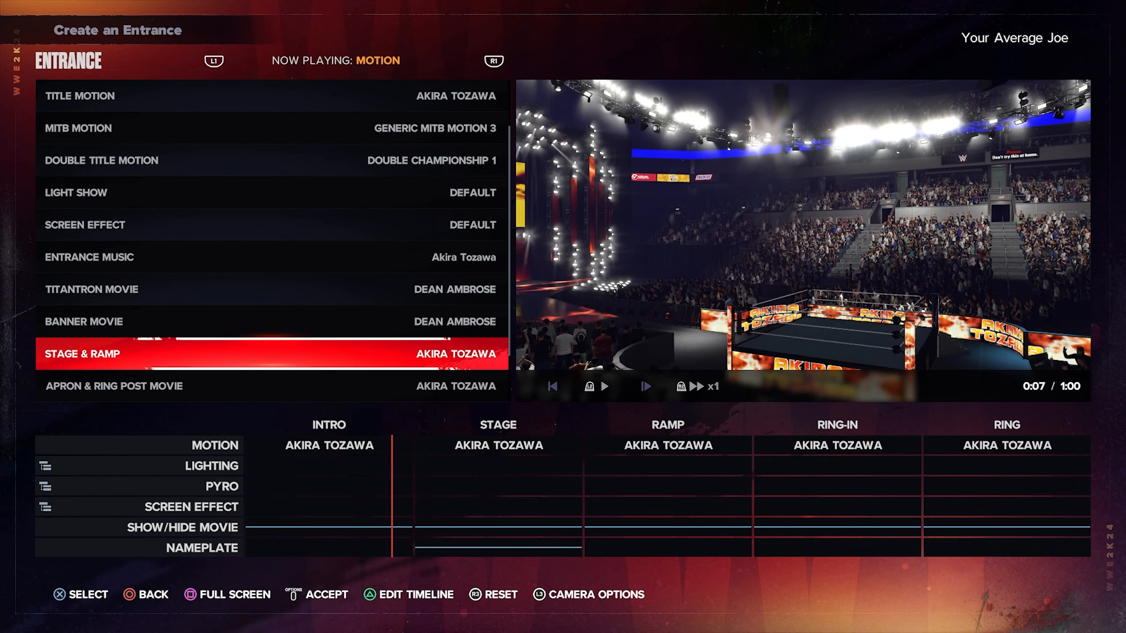
key(Return)
key(Page_Down)
key(Page_Down)
key(Page_Down)
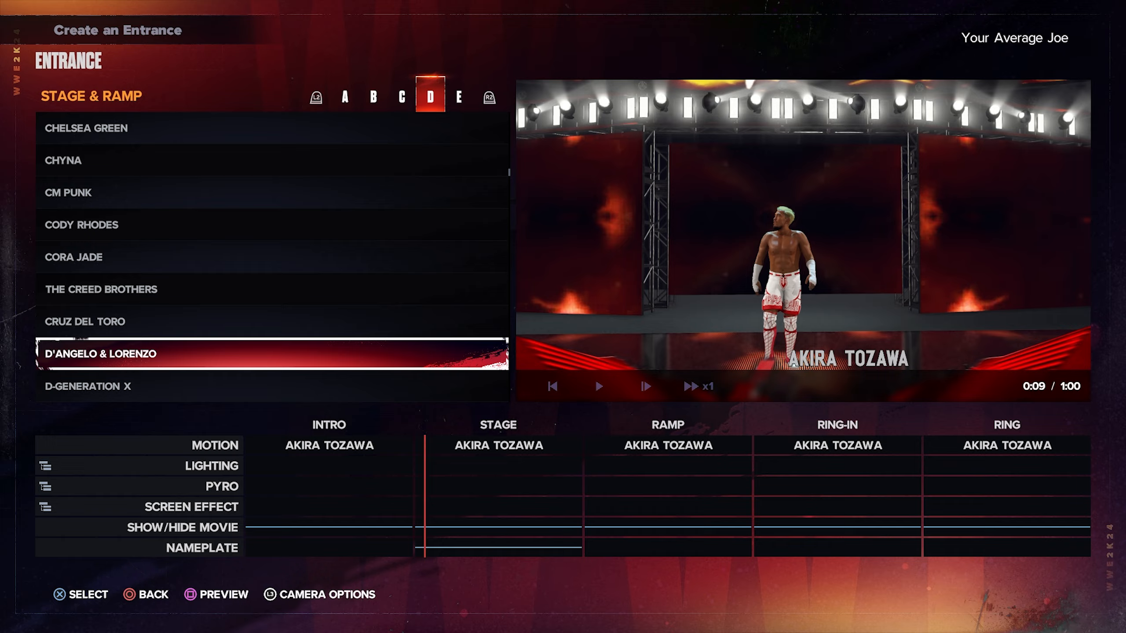
key(Down)
key(Down)
key(Down)
key(Down)
key(Down)
key(Down)
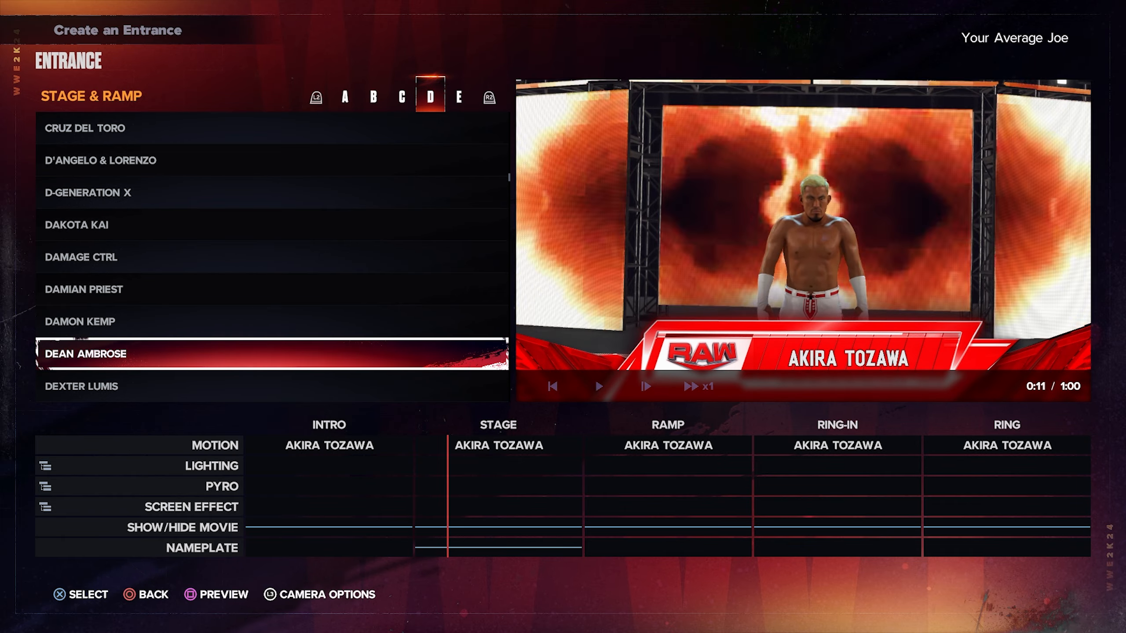
key(Return)
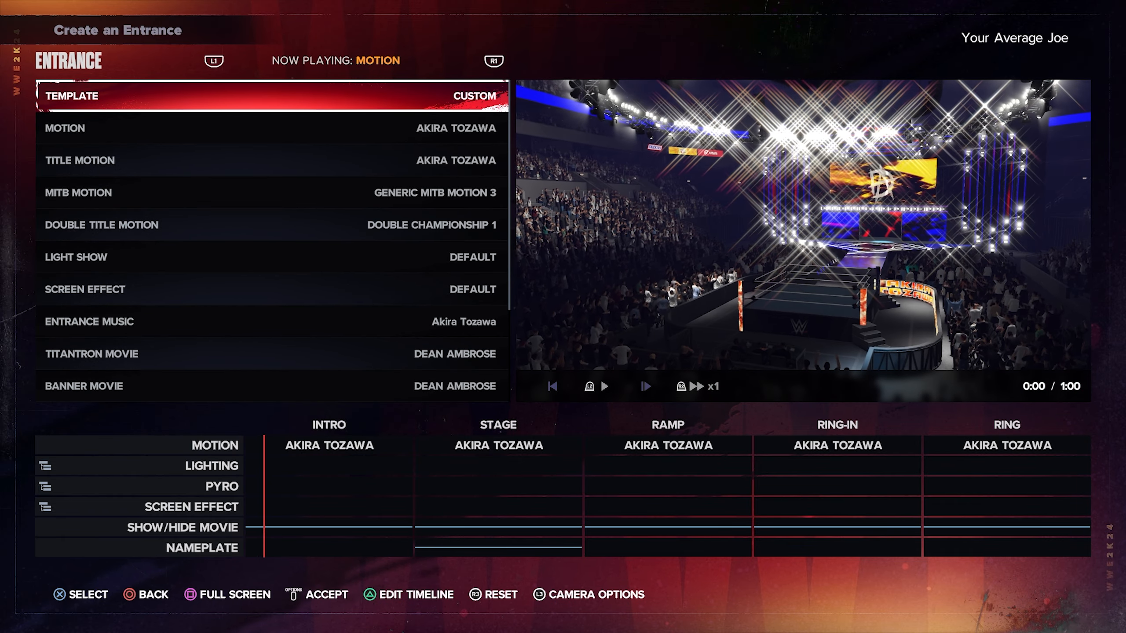
Choose Dean Ambrose for the apron and ring post movie and preview the entrance in full screen.
key(Down)
key(Down)
key(Down)
key(Down)
key(Down)
key(Down)
key(Down)
key(Down)
key(Down)
key(Down)
key(Down)
key(Return)
key(Page_Down)
key(Page_Down)
key(Page_Down)
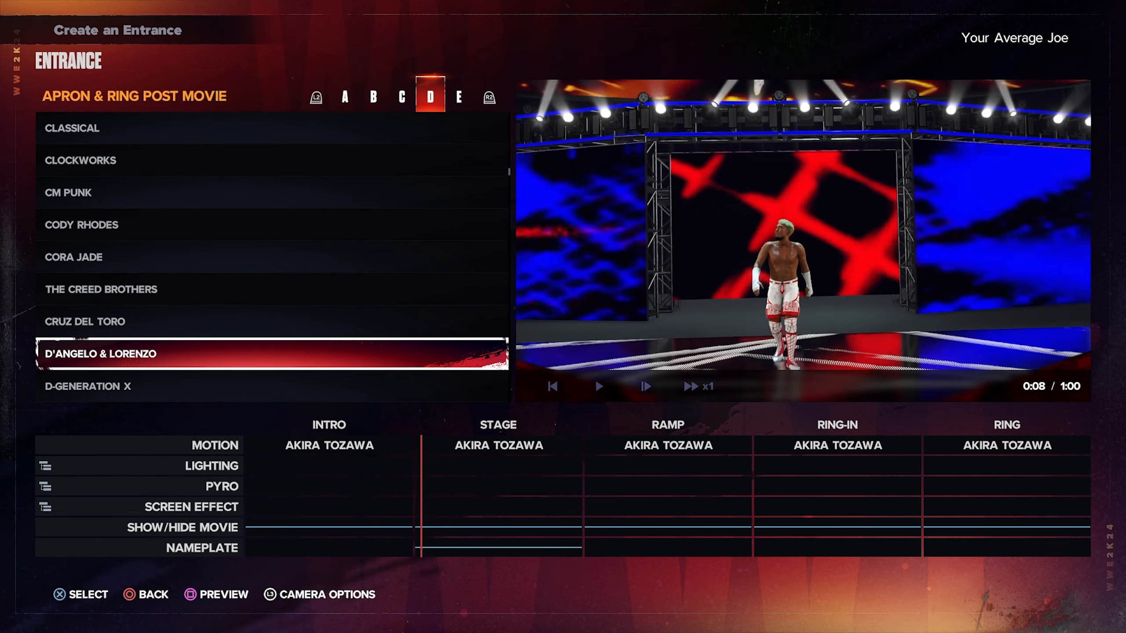
key(Down)
key(Down)
key(Down)
key(Down)
key(Down)
key(Down)
key(Return)
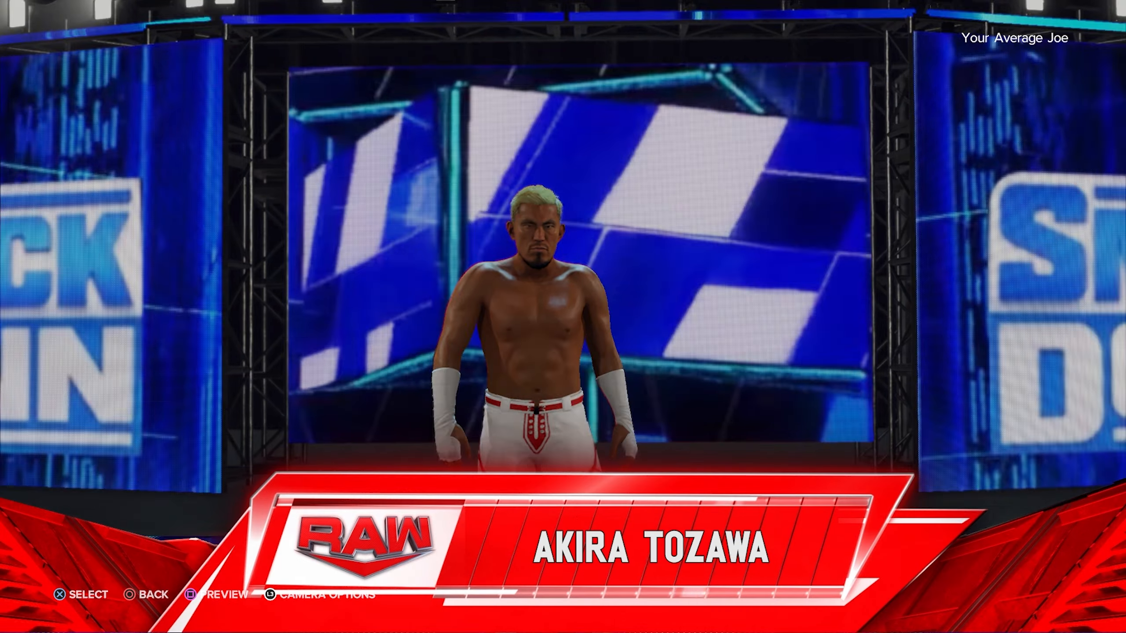